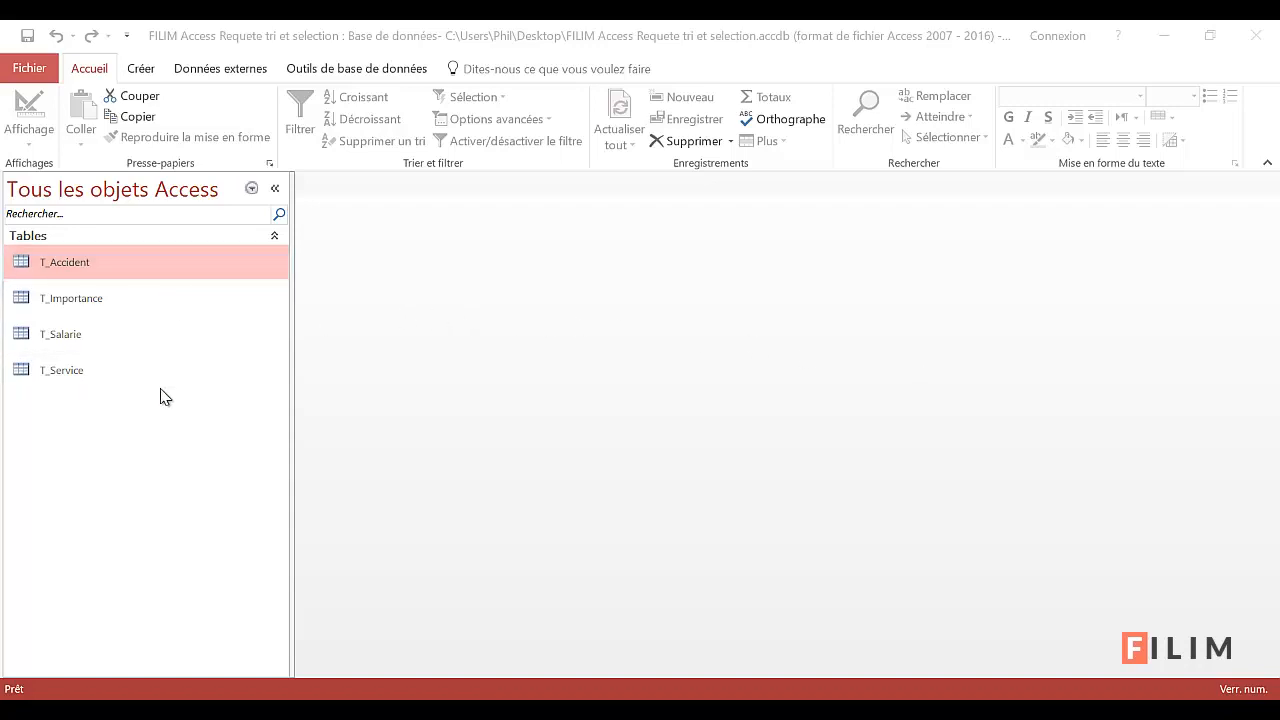
Step: Open the database relationships diagram and move the T_Service table slightly down, closer to T_Salarie
left_click(248, 70)
left_click(360, 70)
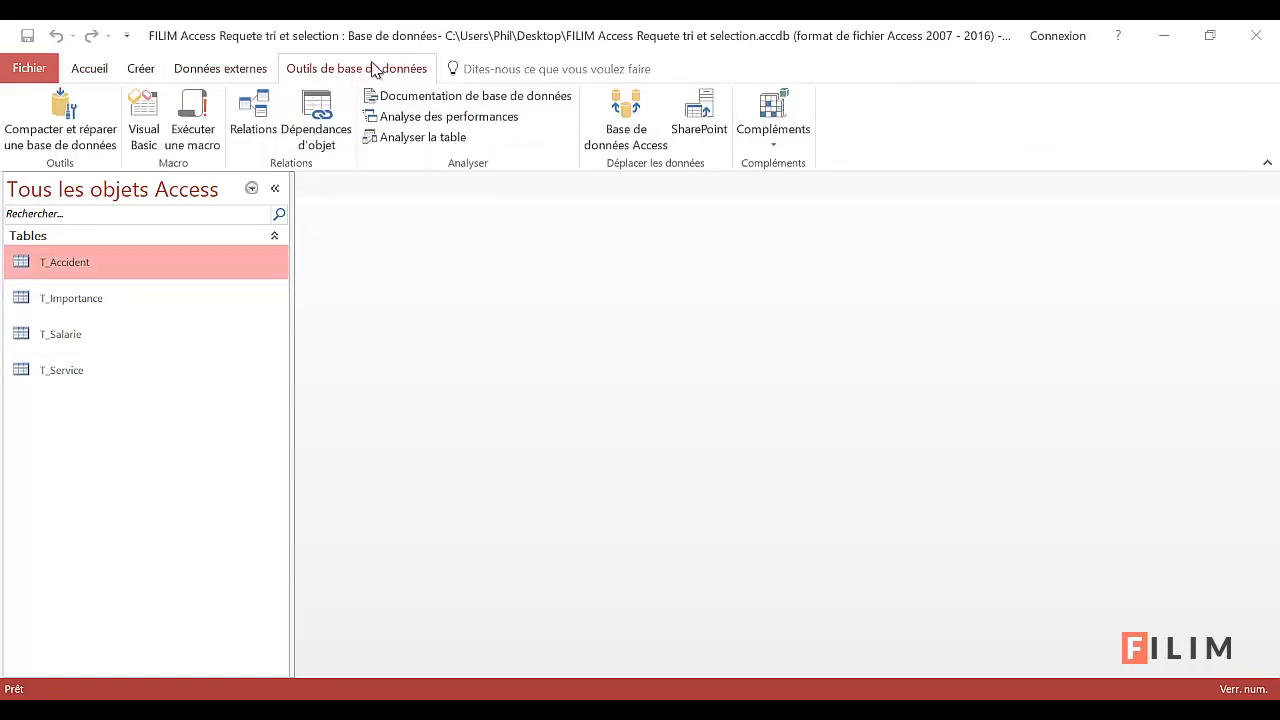
left_click(254, 118)
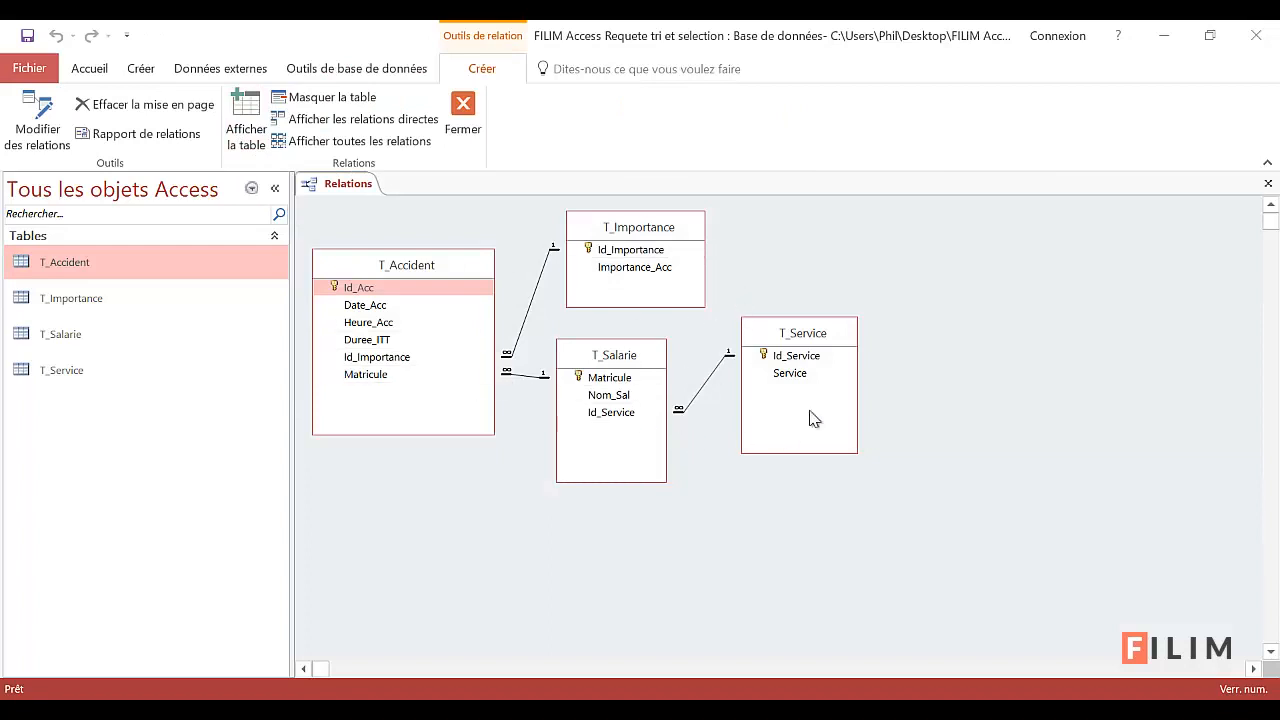
left_click_drag(812, 356, 792, 380)
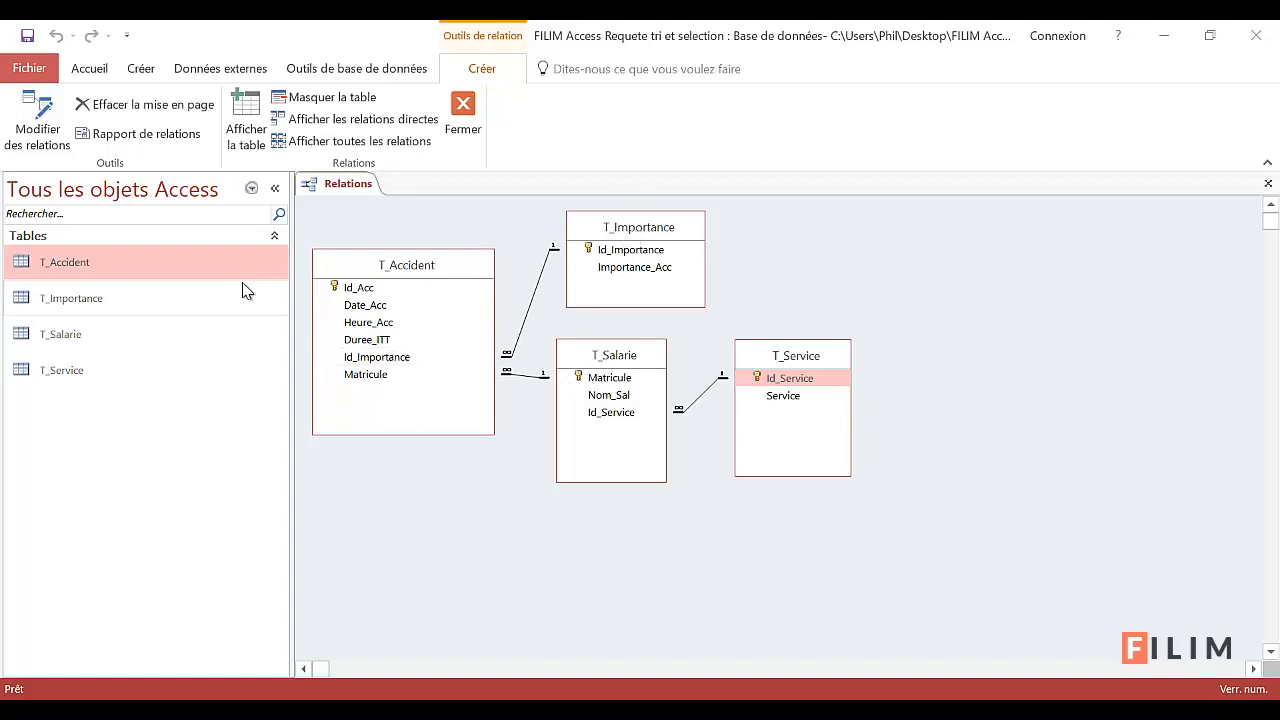
Step: Review the records of T_Importance and T_Service, and close the relationships diagram without saving its layout
double_click(122, 299)
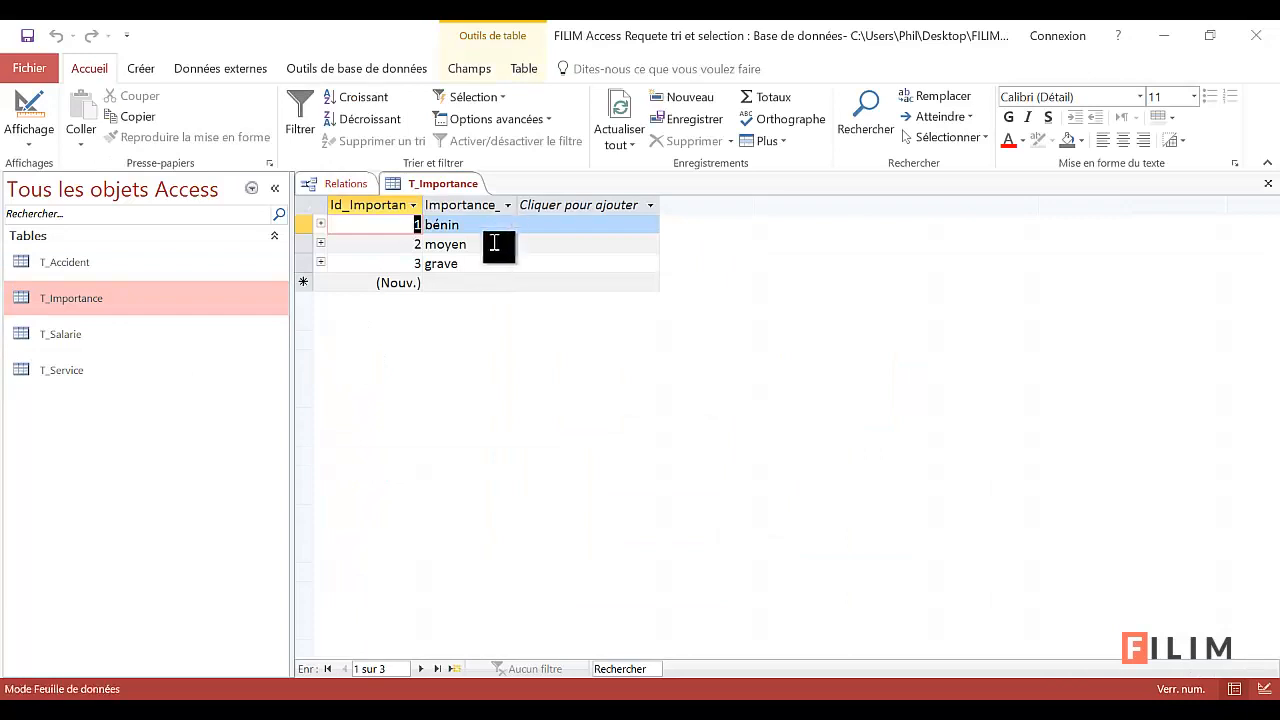
left_click(1268, 183)
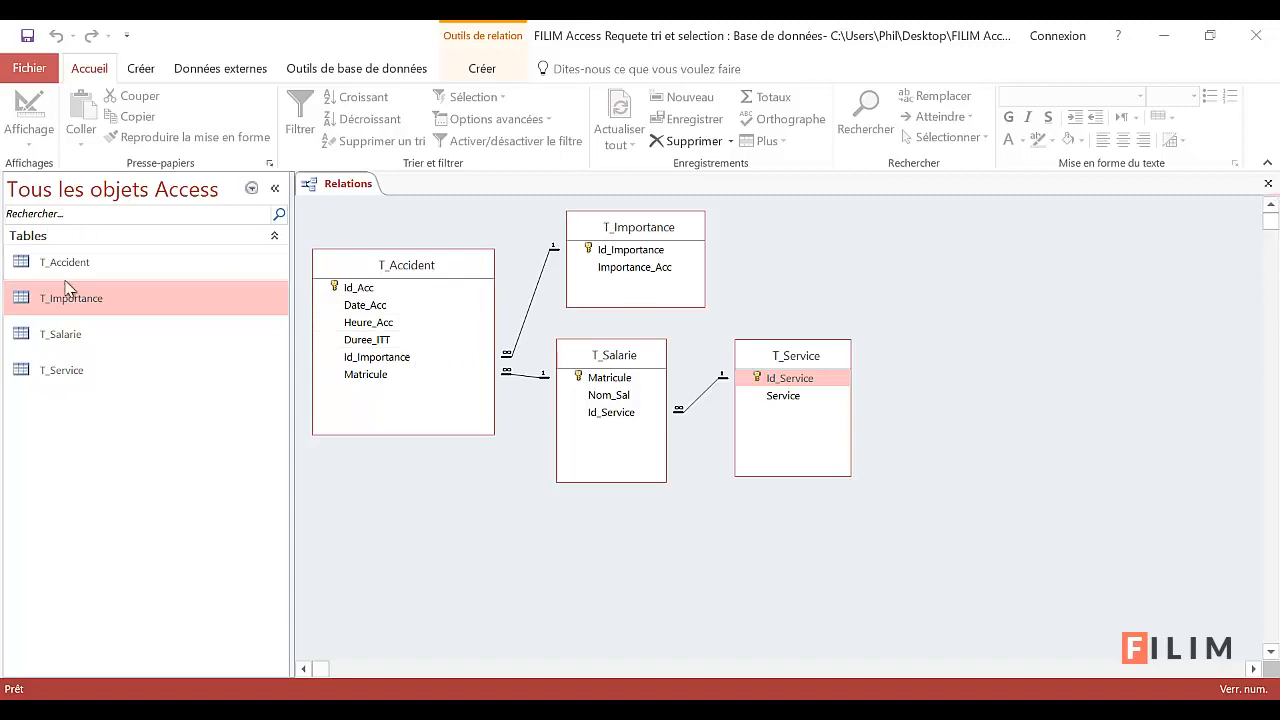
double_click(62, 376)
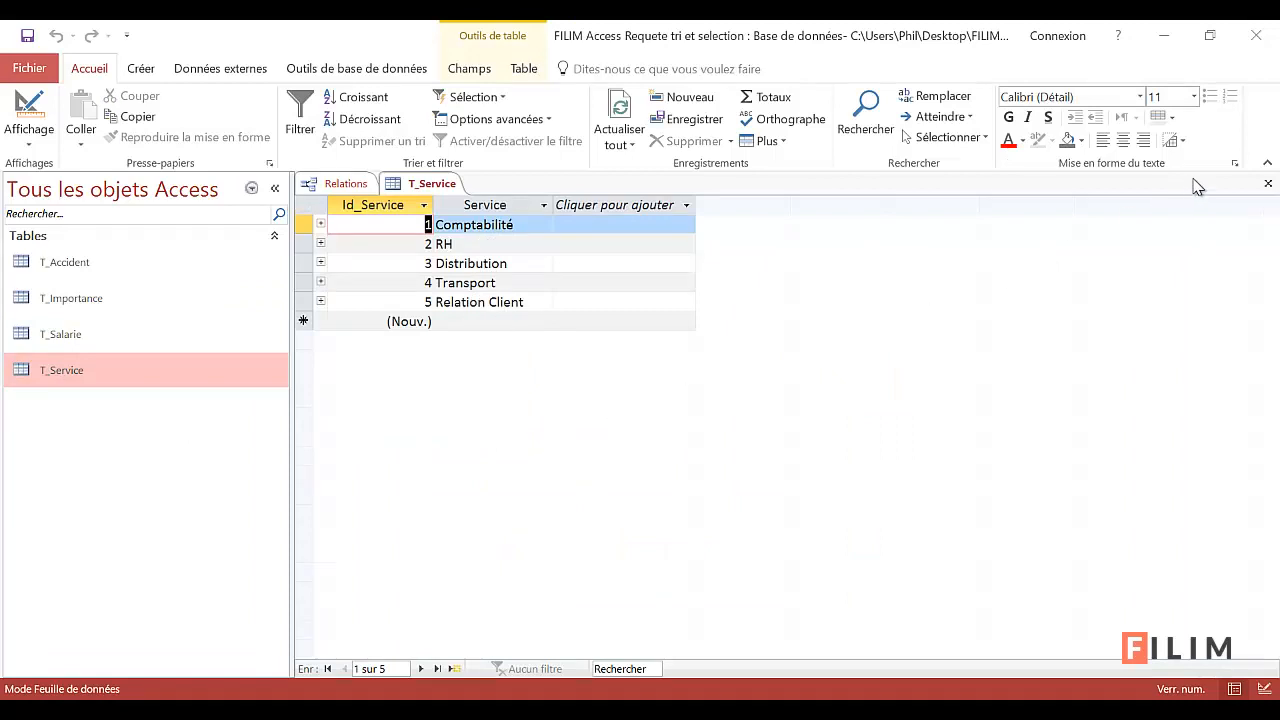
left_click(1268, 184)
left_click(1268, 184)
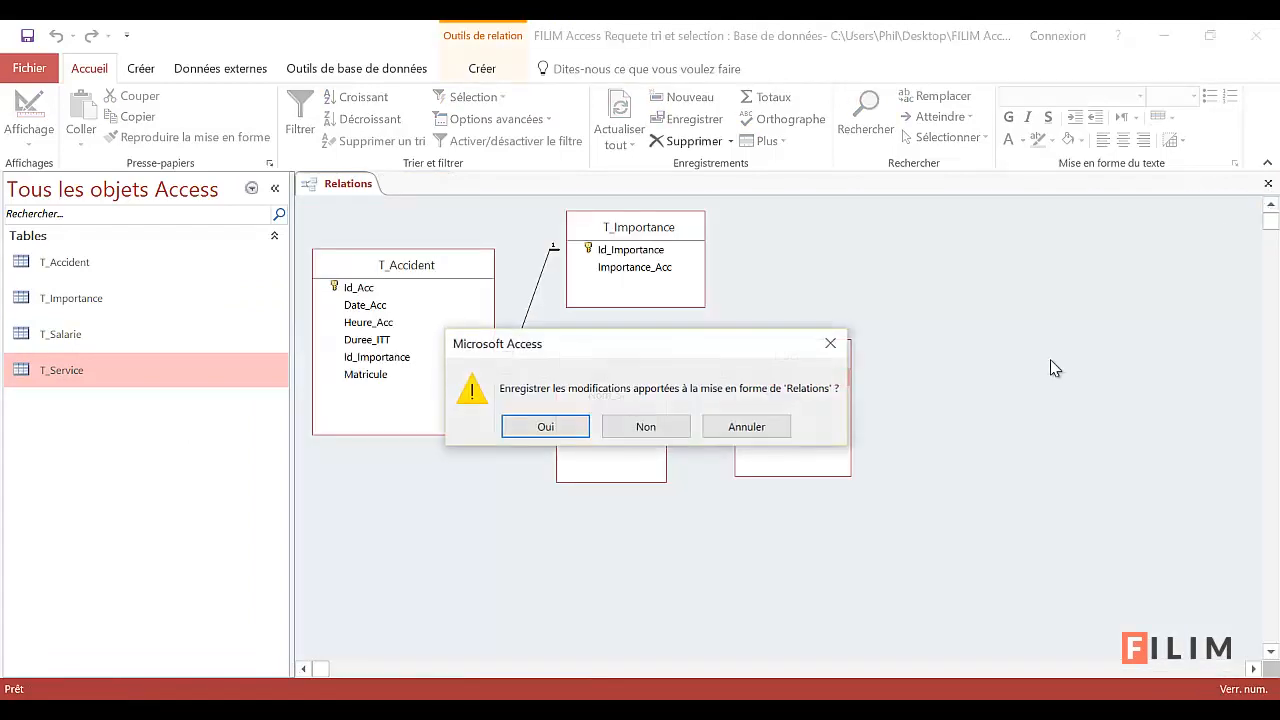
left_click(627, 428)
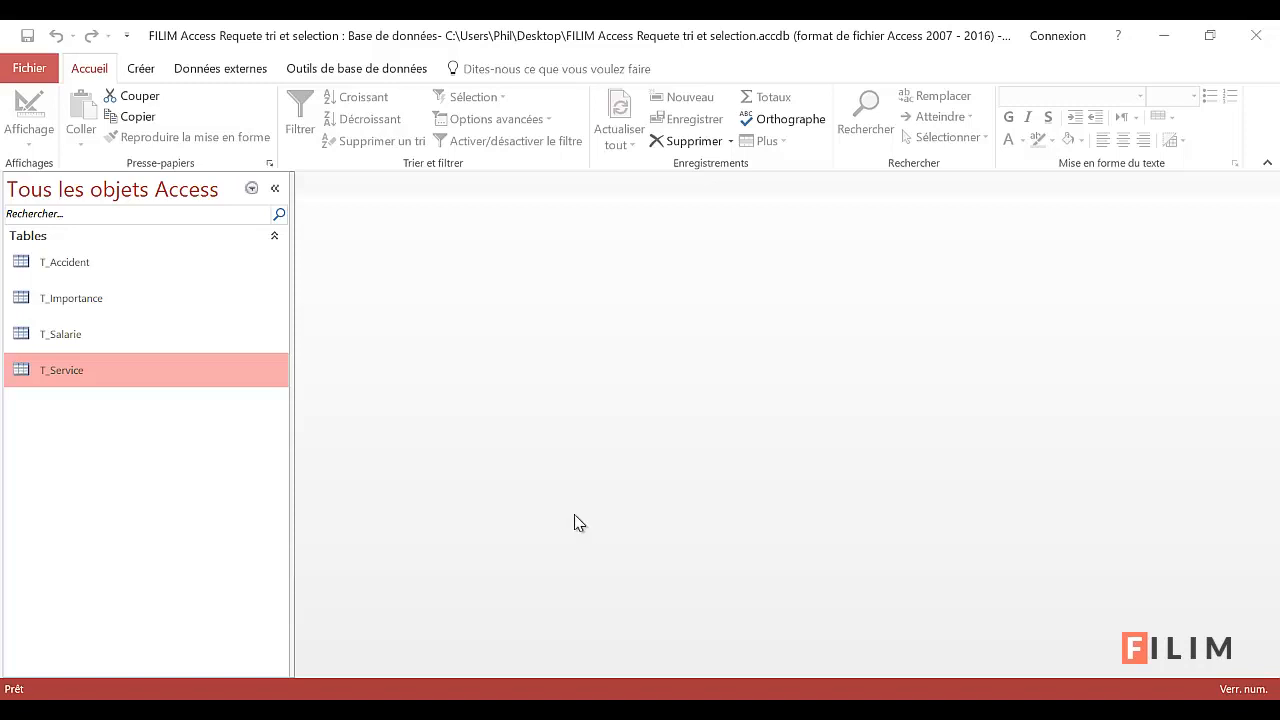
Step: Create a new query in design view based on the T_Accident and T_Salarie tables
left_click(76, 340)
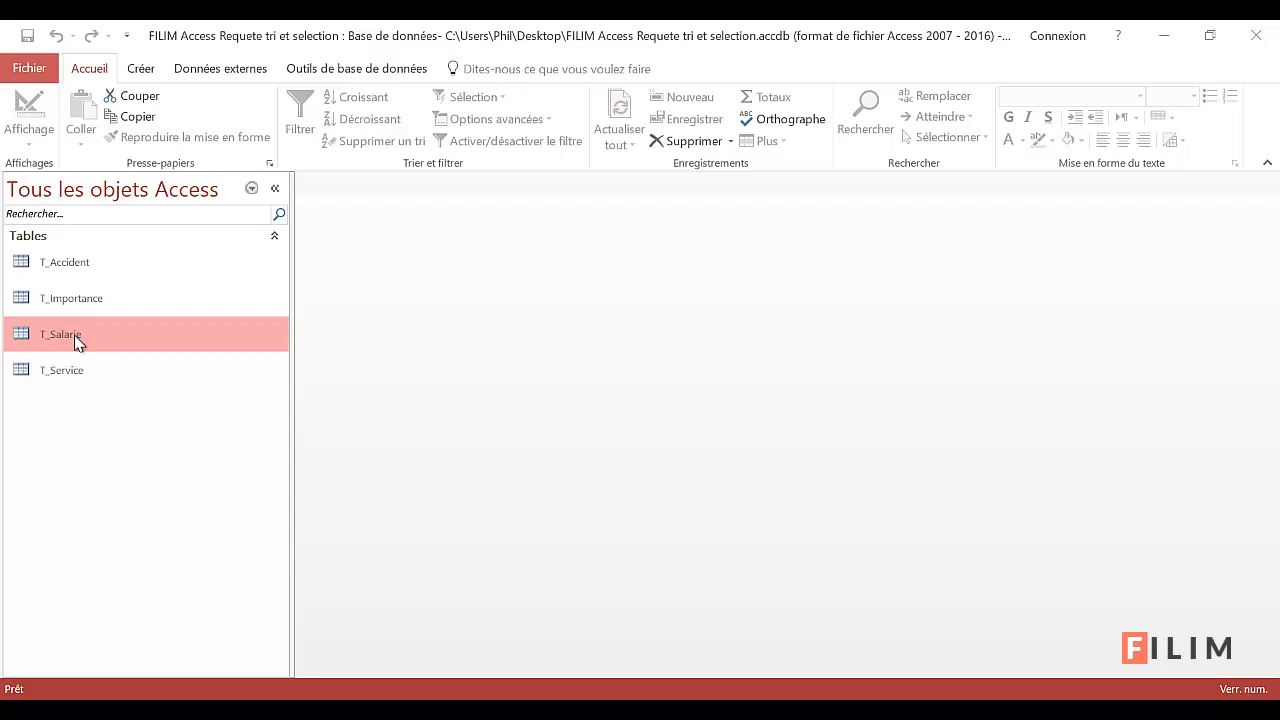
left_click(128, 261)
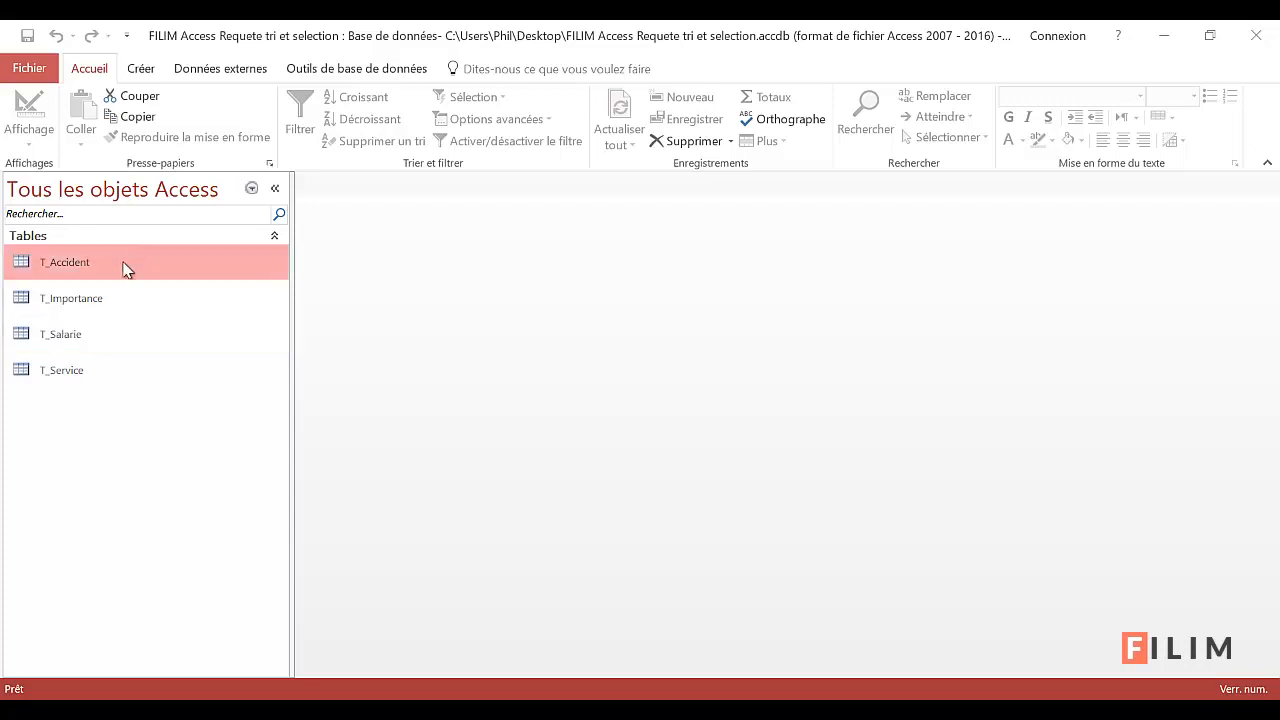
left_click(152, 70)
left_click(328, 120)
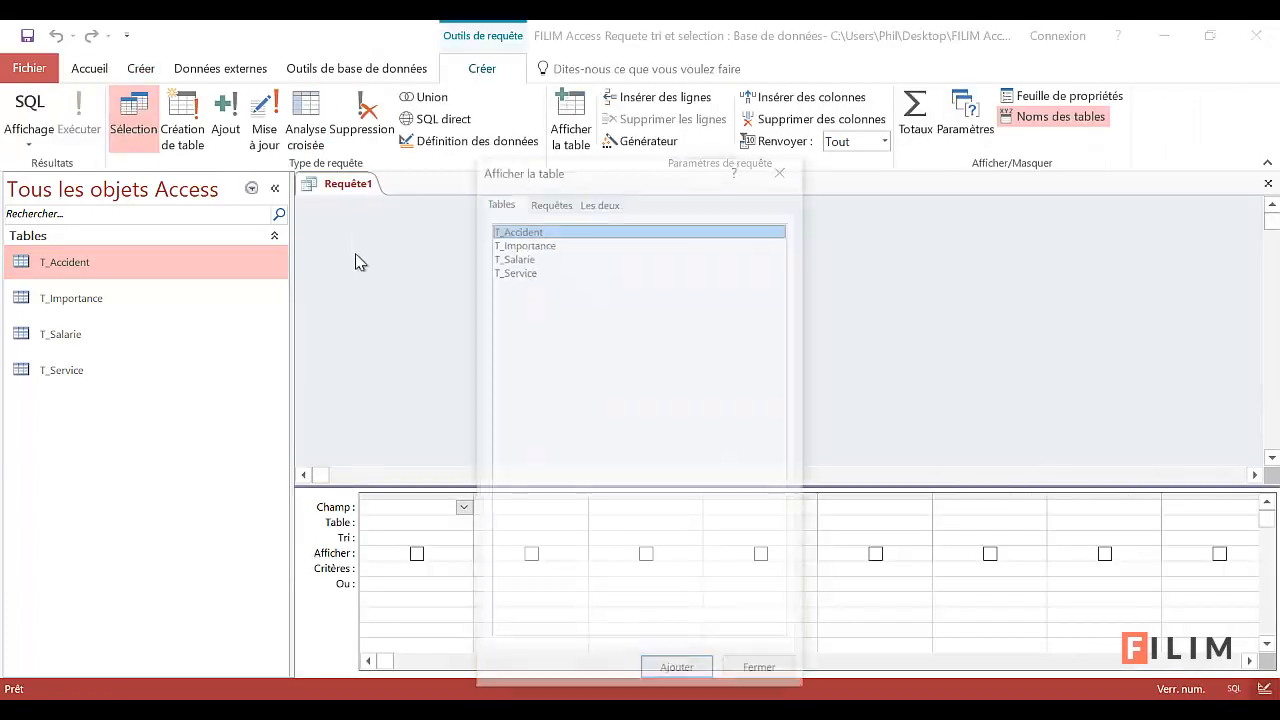
double_click(584, 229)
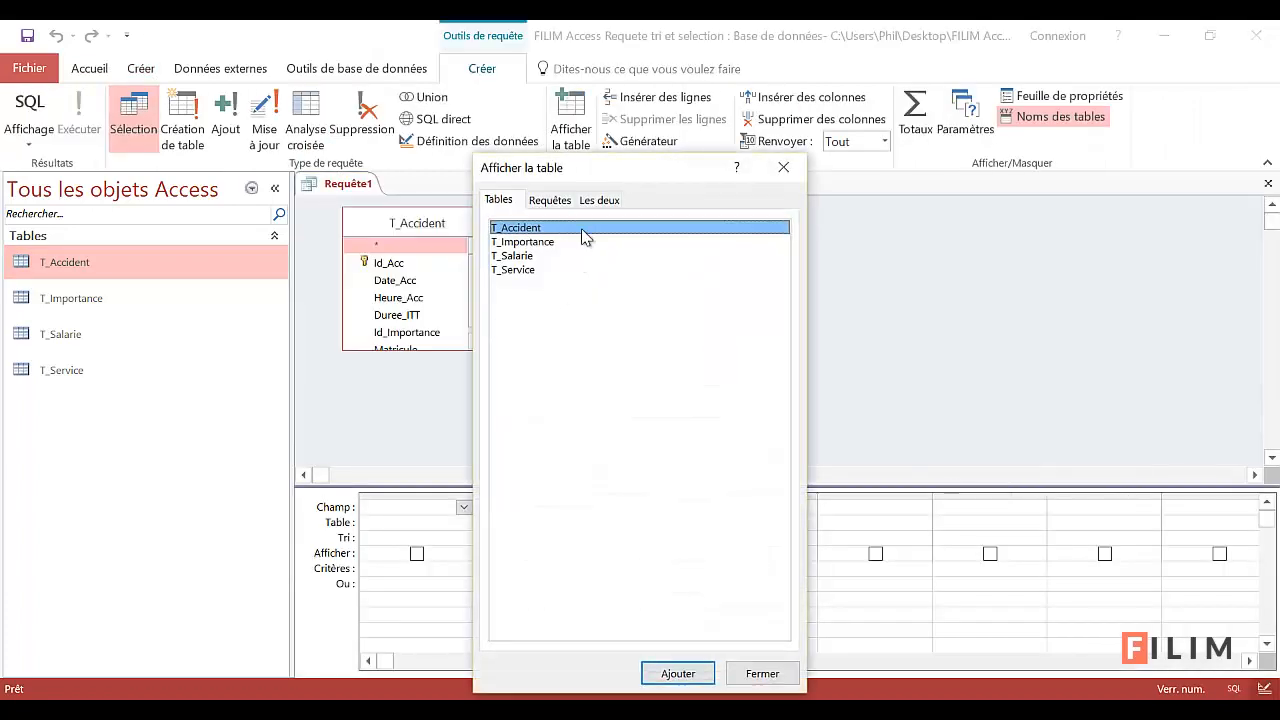
left_click(565, 255)
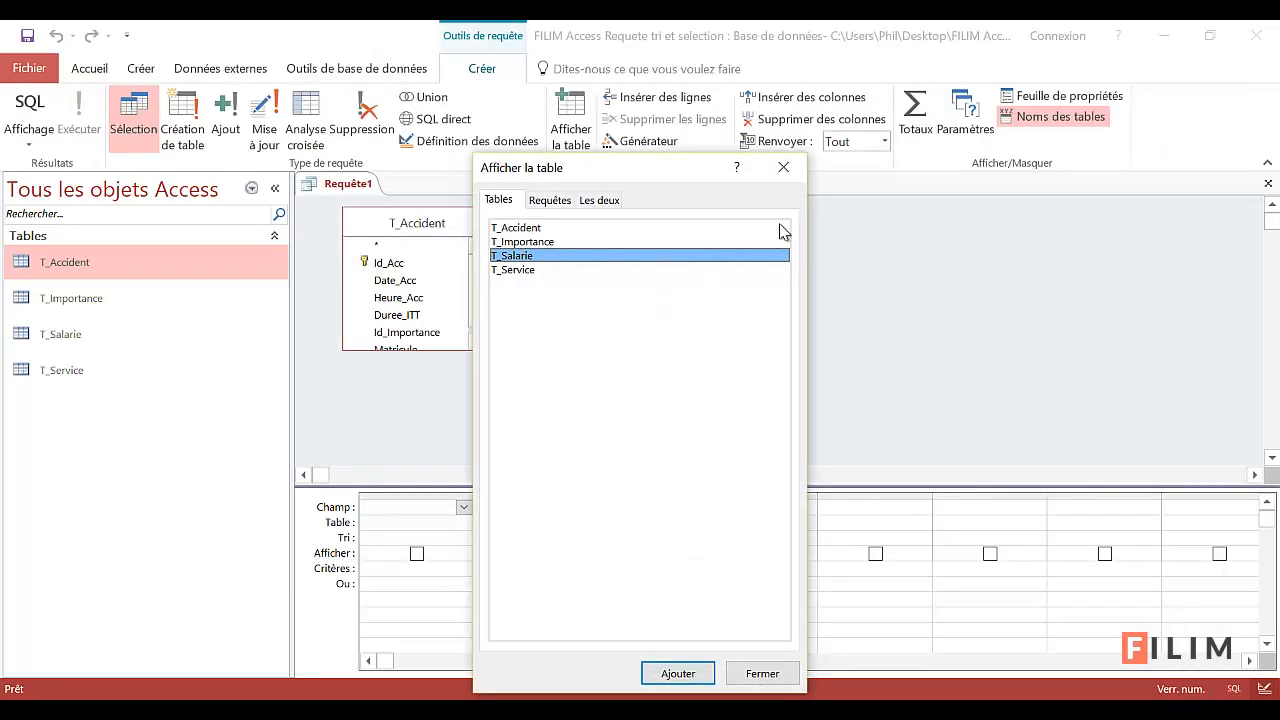
left_click(784, 172)
Step: Space T_Accident and T_Salarie apart in the query design and enlarge T_Accident to show all its fields
left_click_drag(574, 223, 774, 236)
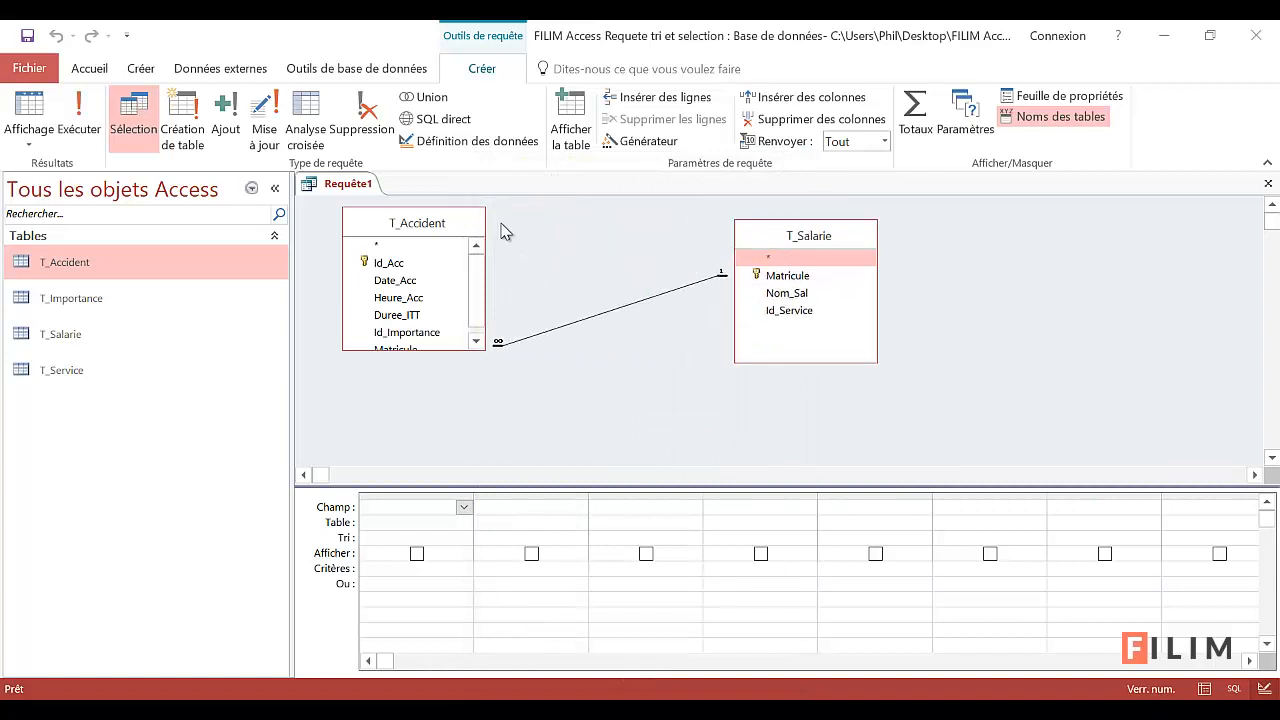
left_click_drag(451, 222, 532, 229)
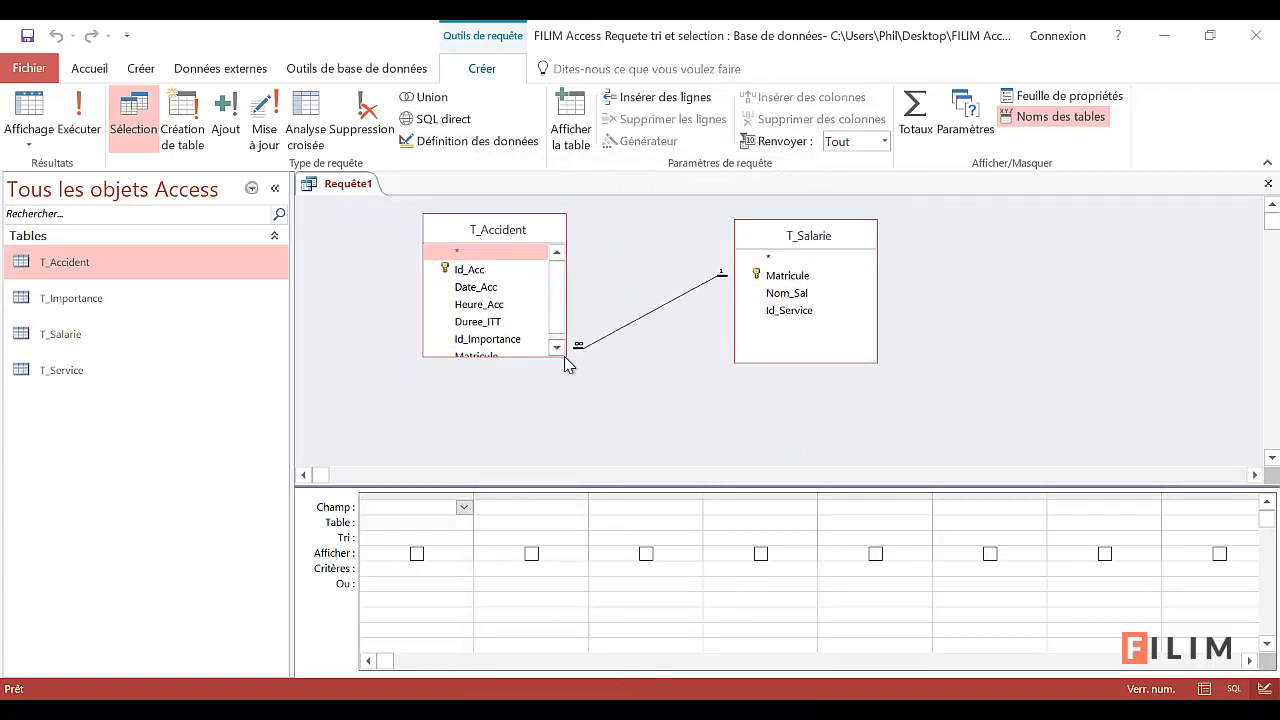
left_click(557, 349)
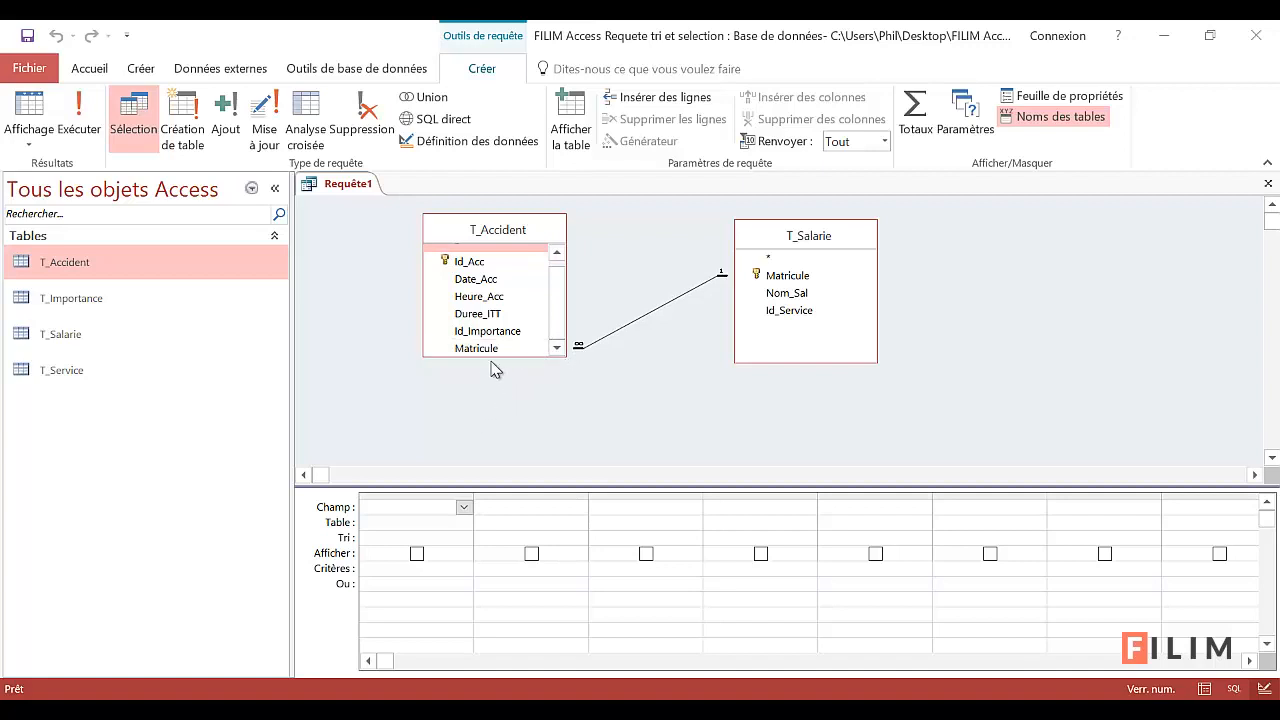
left_click_drag(523, 358, 552, 383)
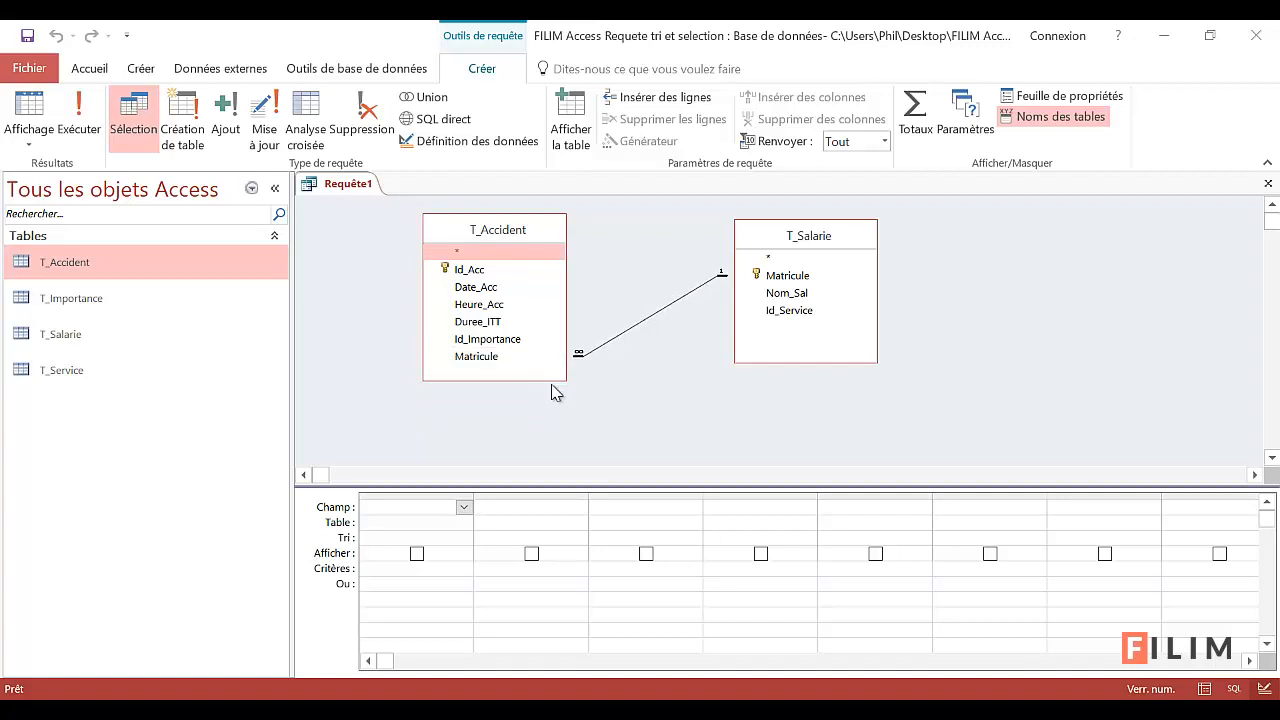
Step: Add Matricule and Nom_Sal from T_Salarie and Date_Acc from T_Accident to the query grid
double_click(803, 277)
double_click(808, 293)
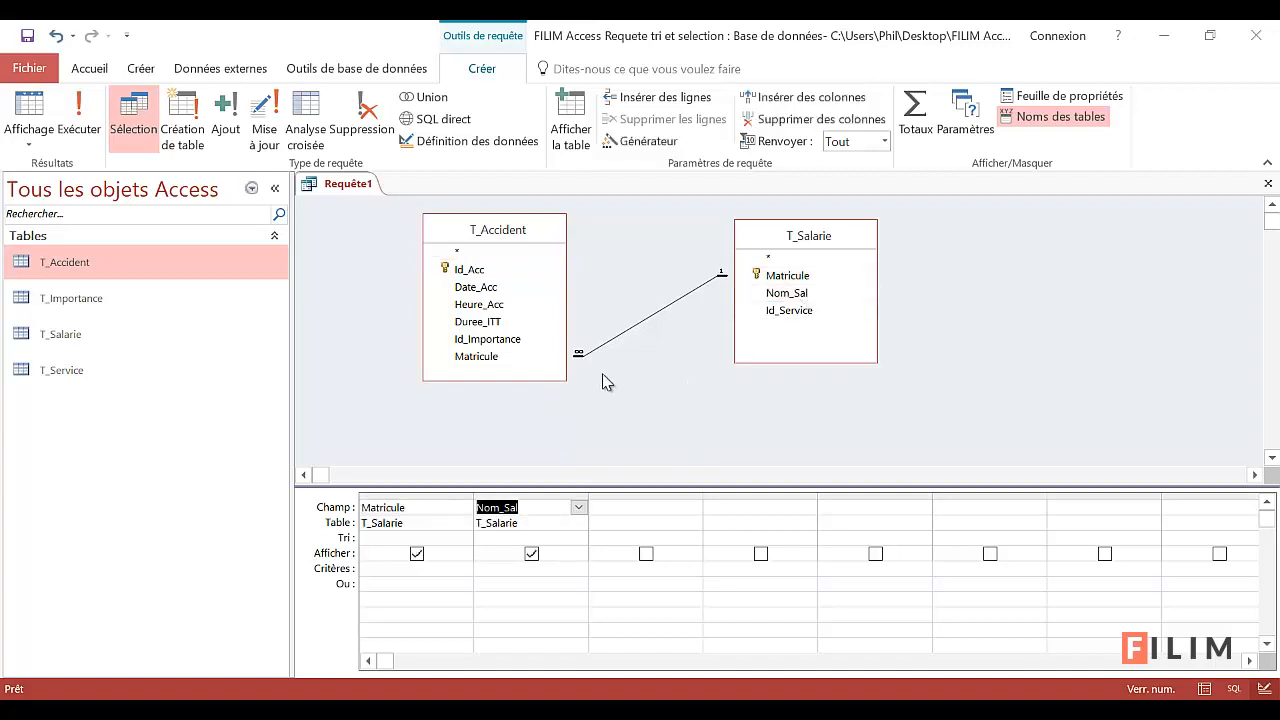
double_click(519, 289)
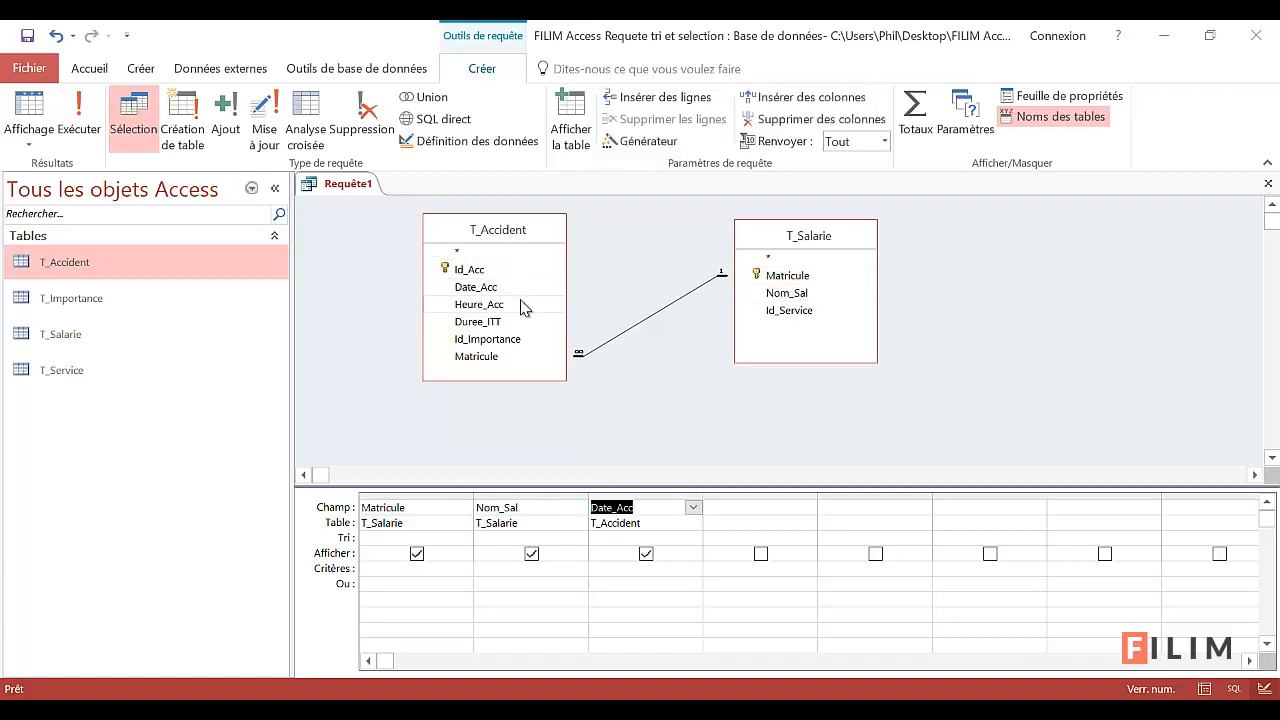
Step: Display the query results, check the last and first records, and select the second employee's four accident rows
left_click(29, 108)
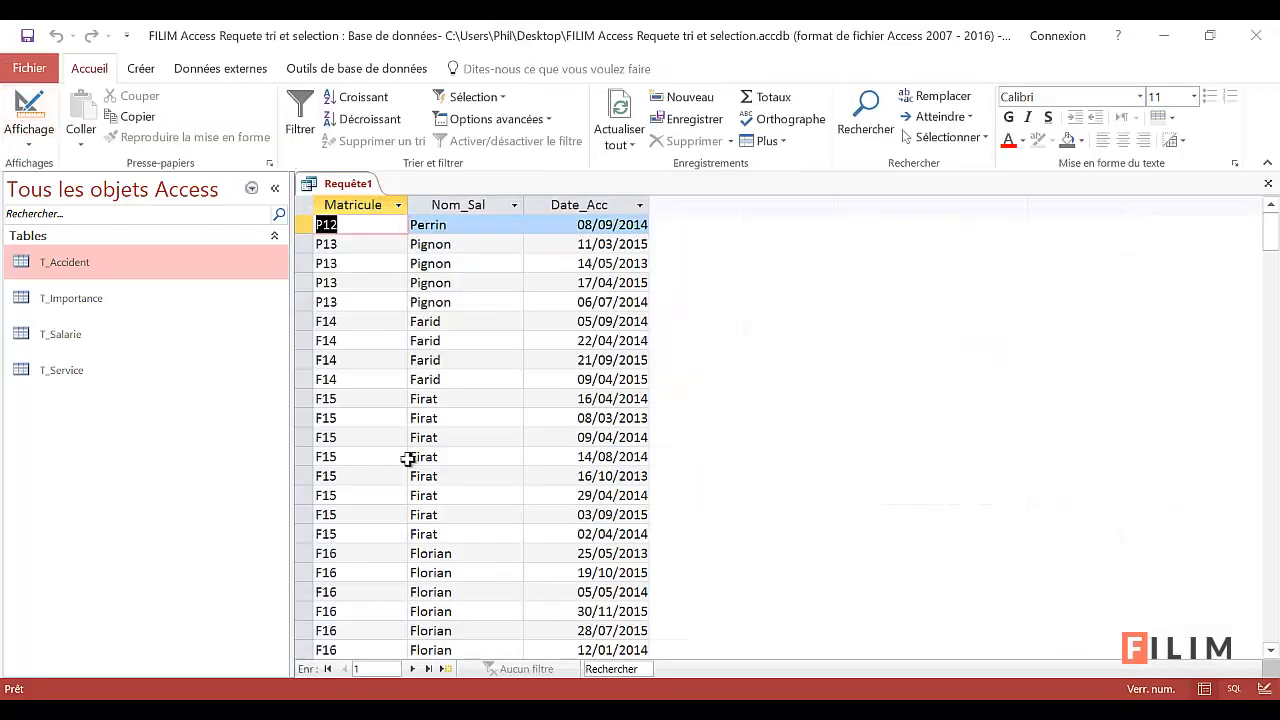
left_click(393, 672)
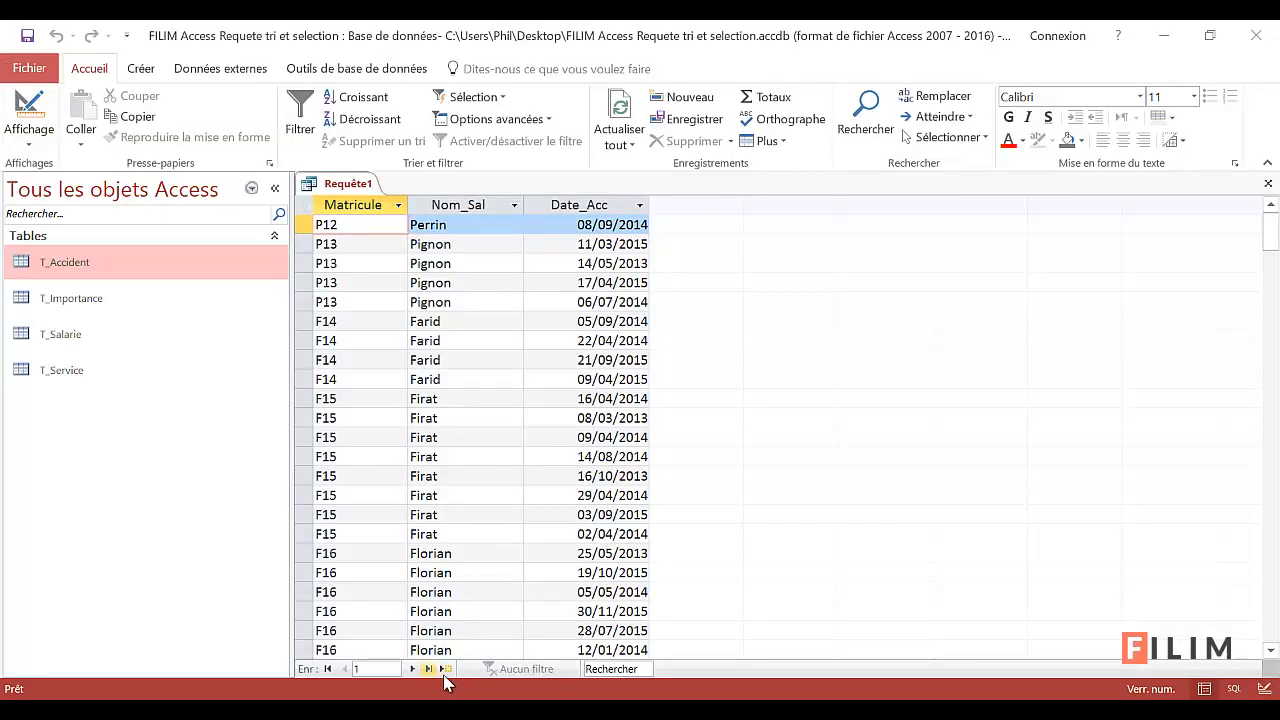
left_click(432, 672)
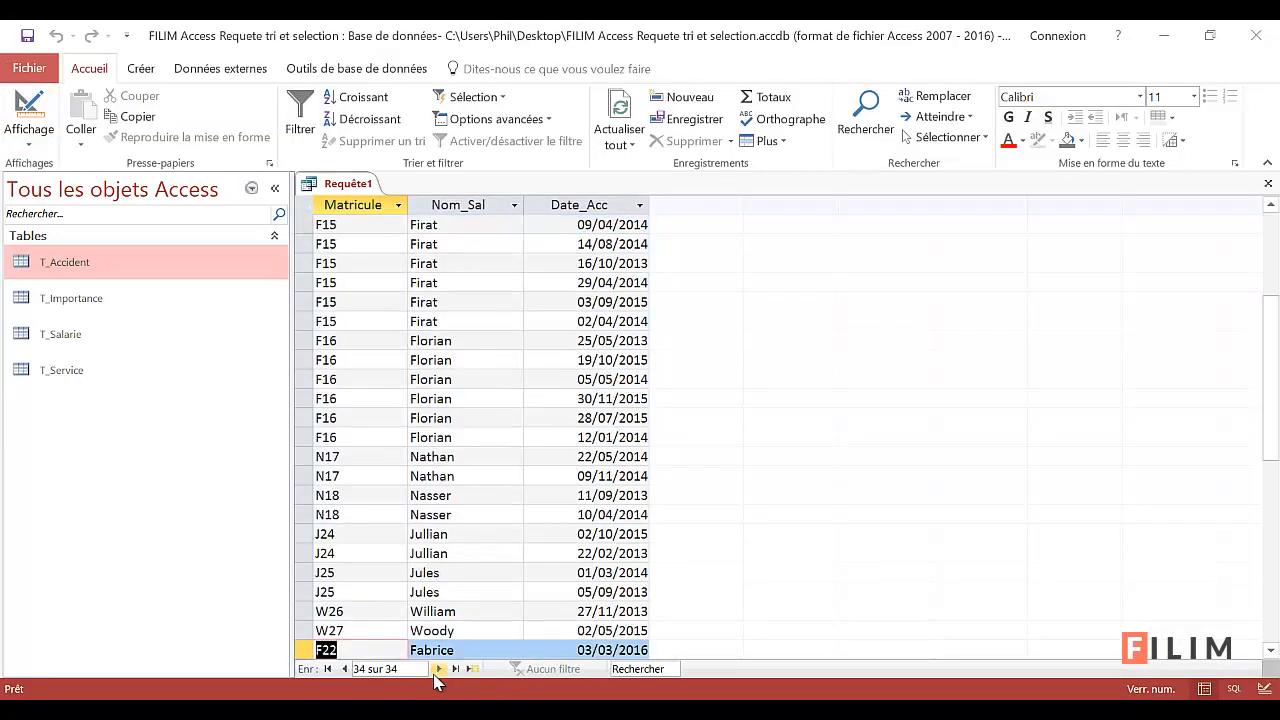
left_click(330, 670)
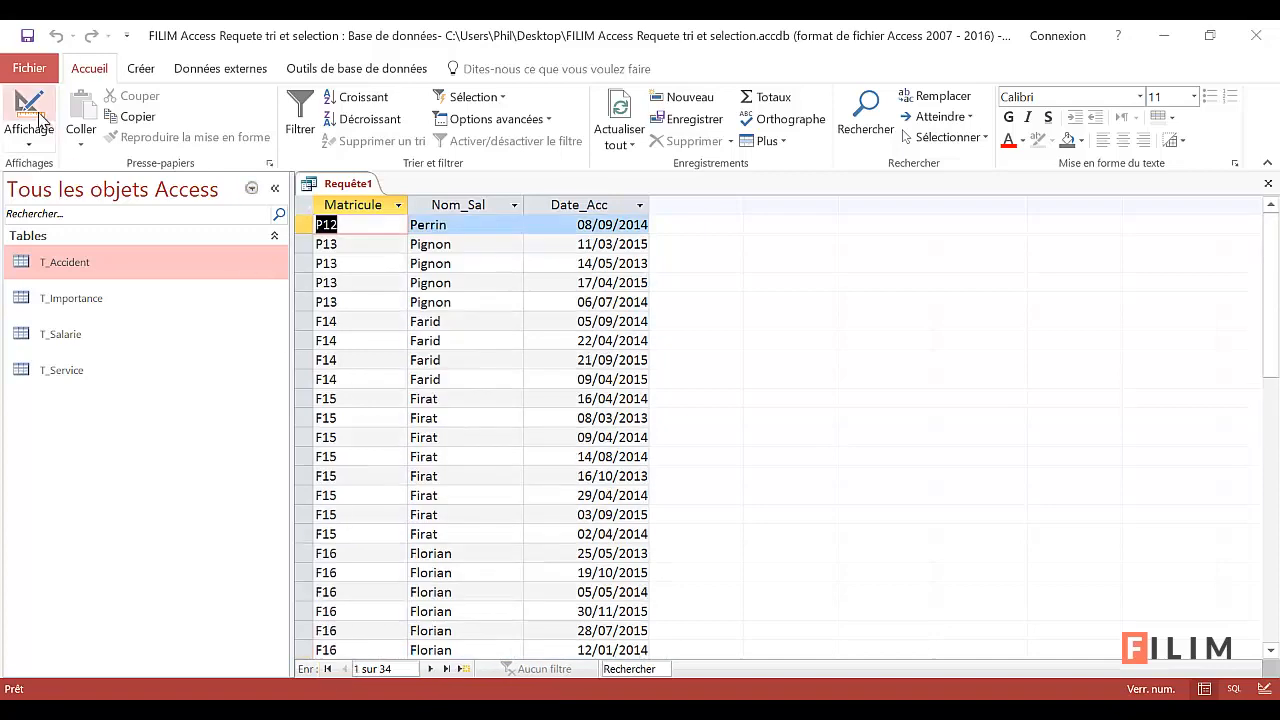
left_click(40, 118)
left_click(40, 118)
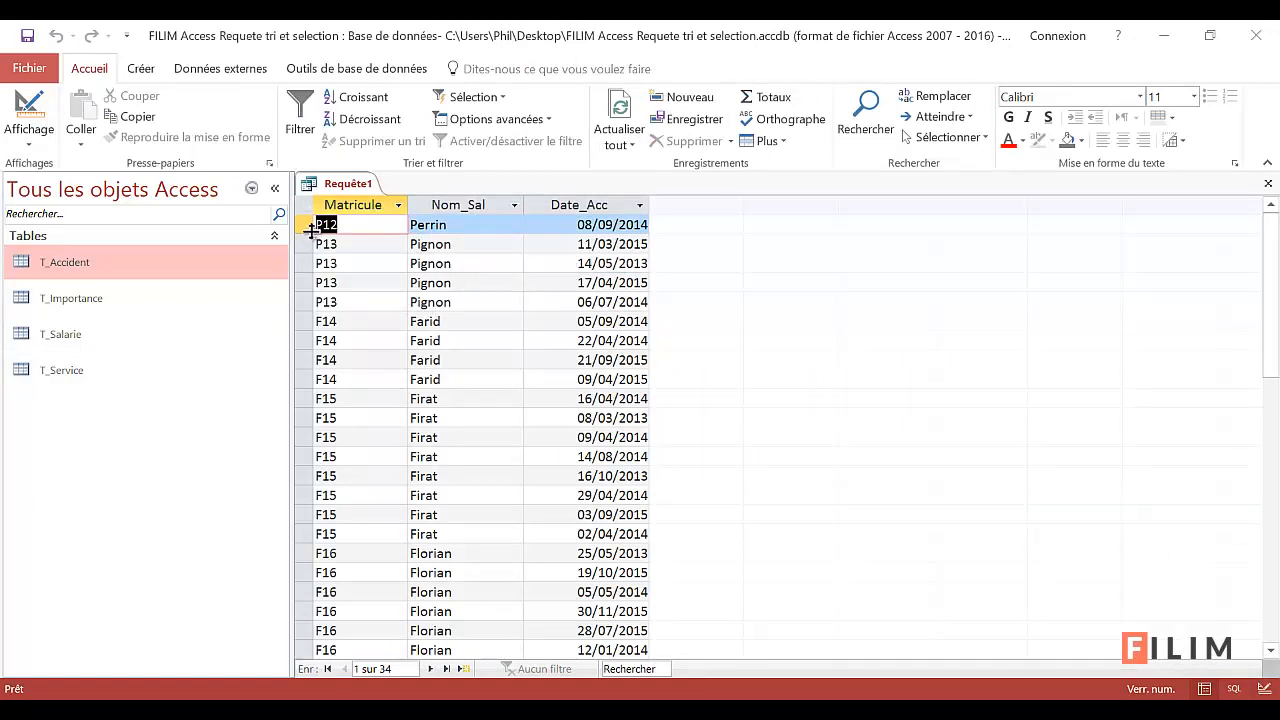
left_click_drag(299, 244, 299, 302)
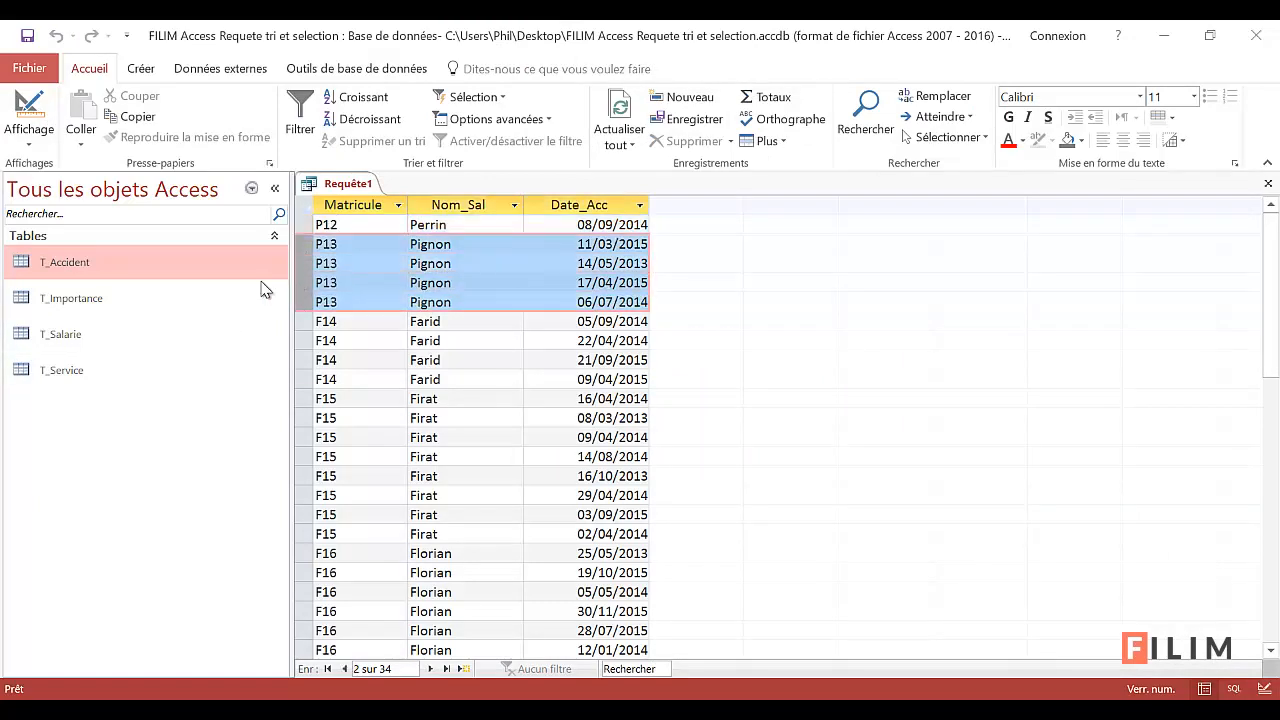
Step: Set the Matricule join to include all T_Salarie records and only the T_Accident records whose joined fields are equal
left_click(28, 108)
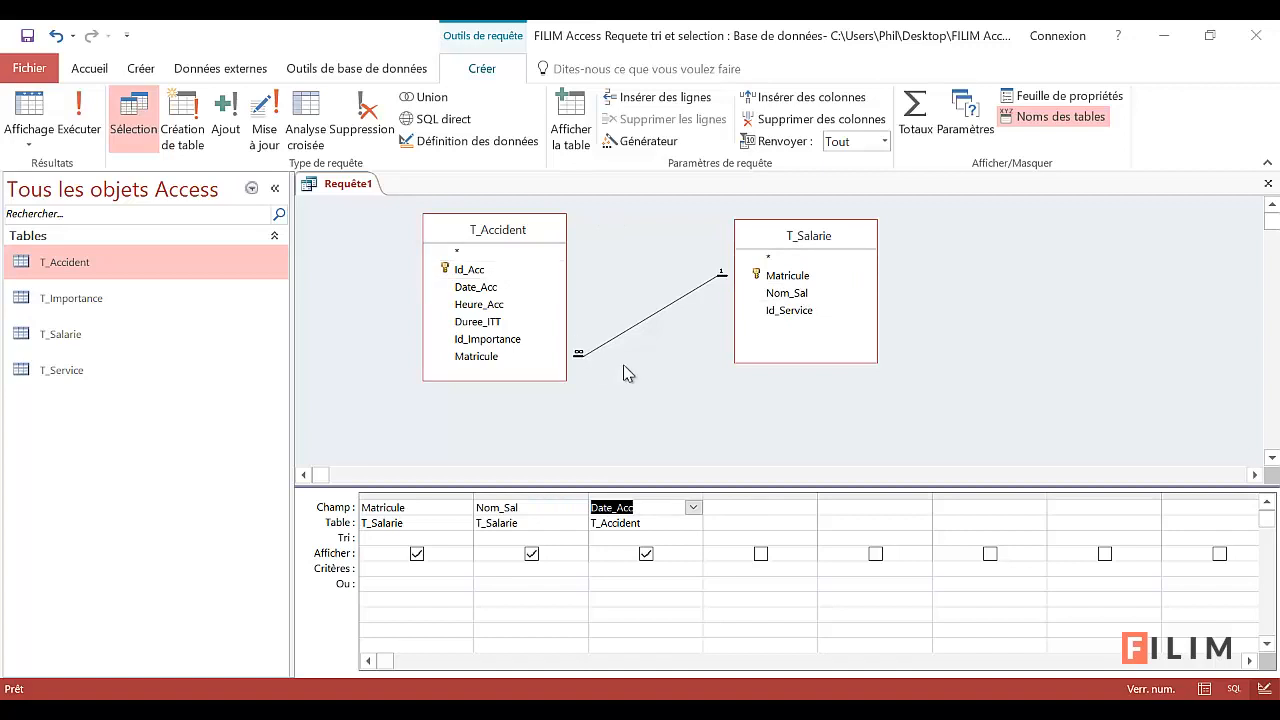
double_click(651, 322)
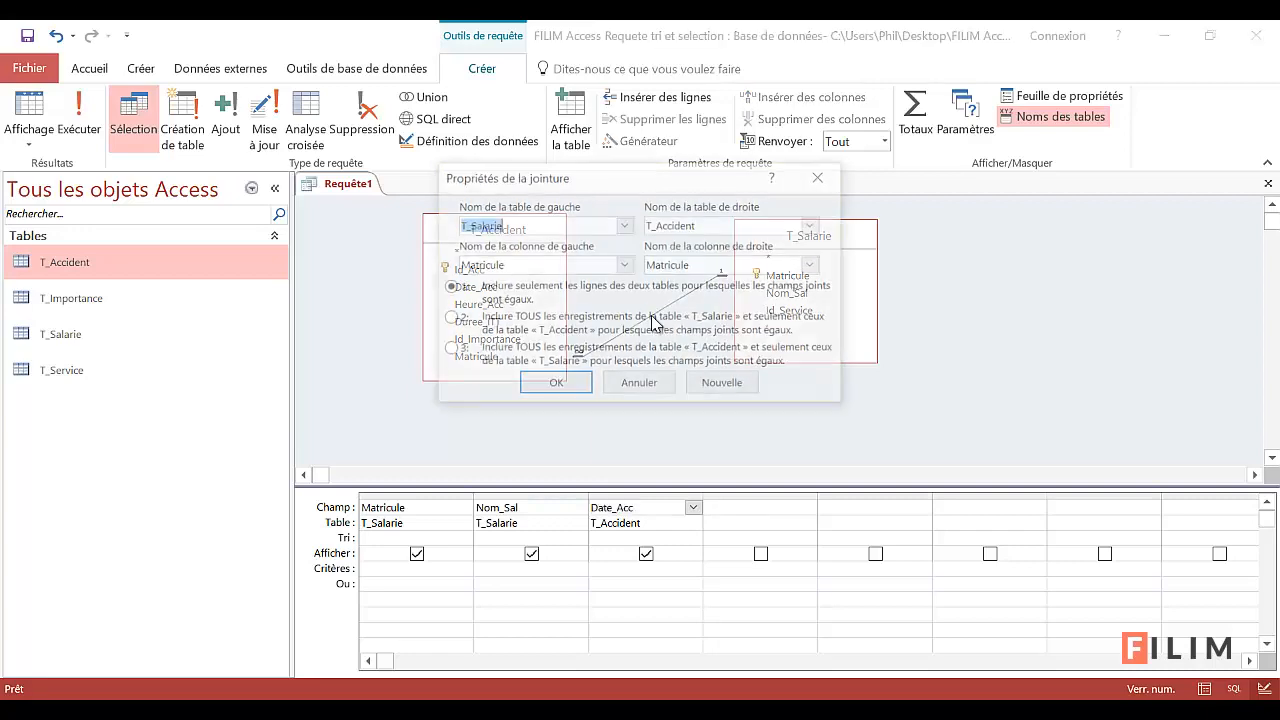
left_click_drag(712, 180, 577, 326)
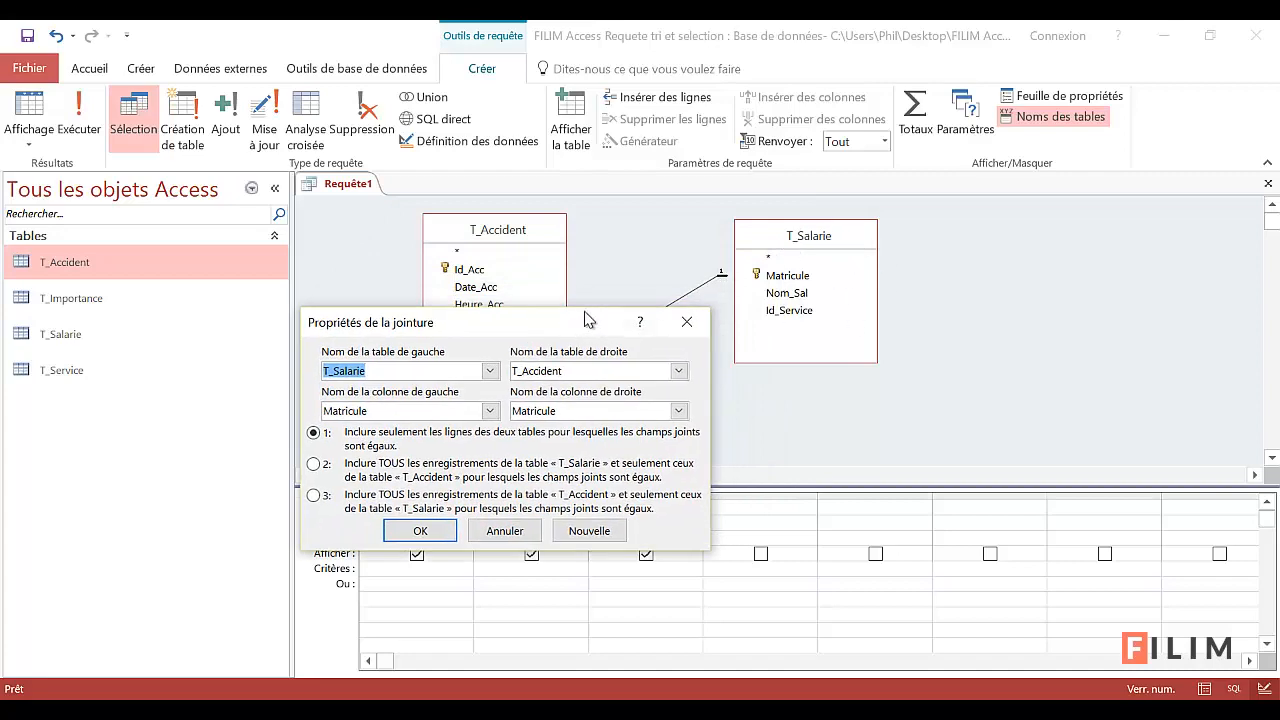
left_click_drag(589, 320, 617, 238)
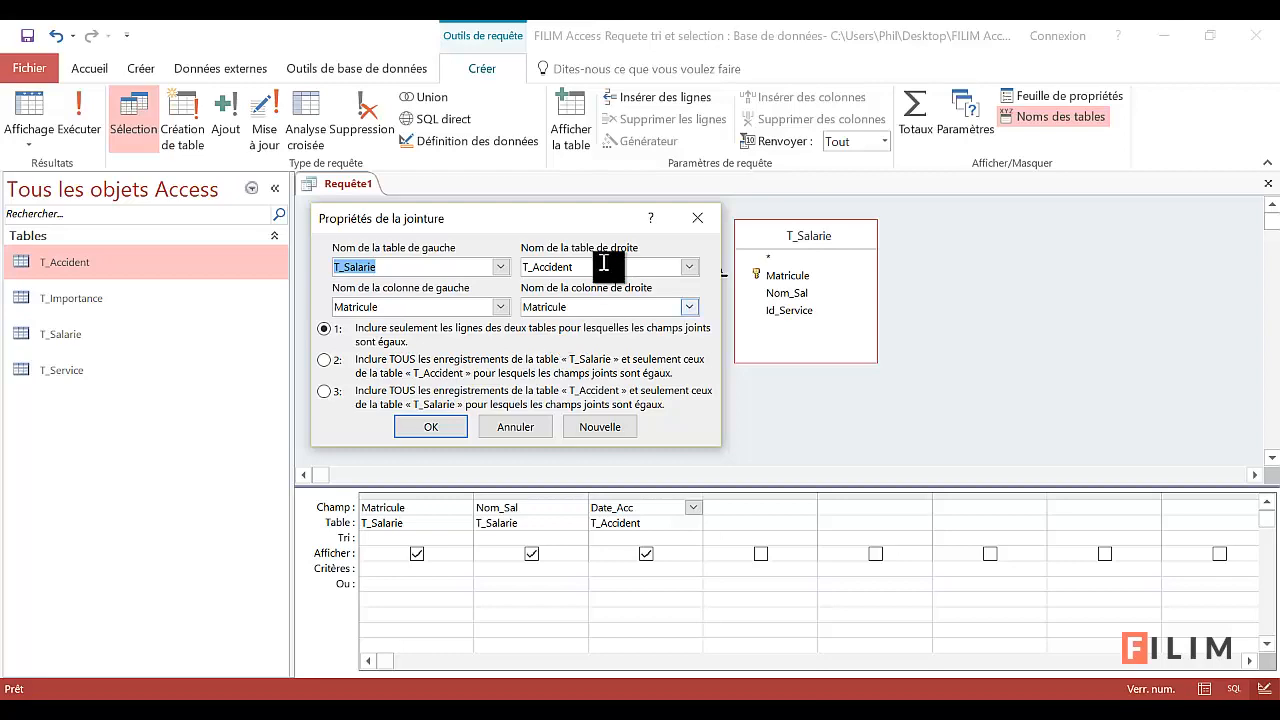
left_click_drag(601, 218, 684, 407)
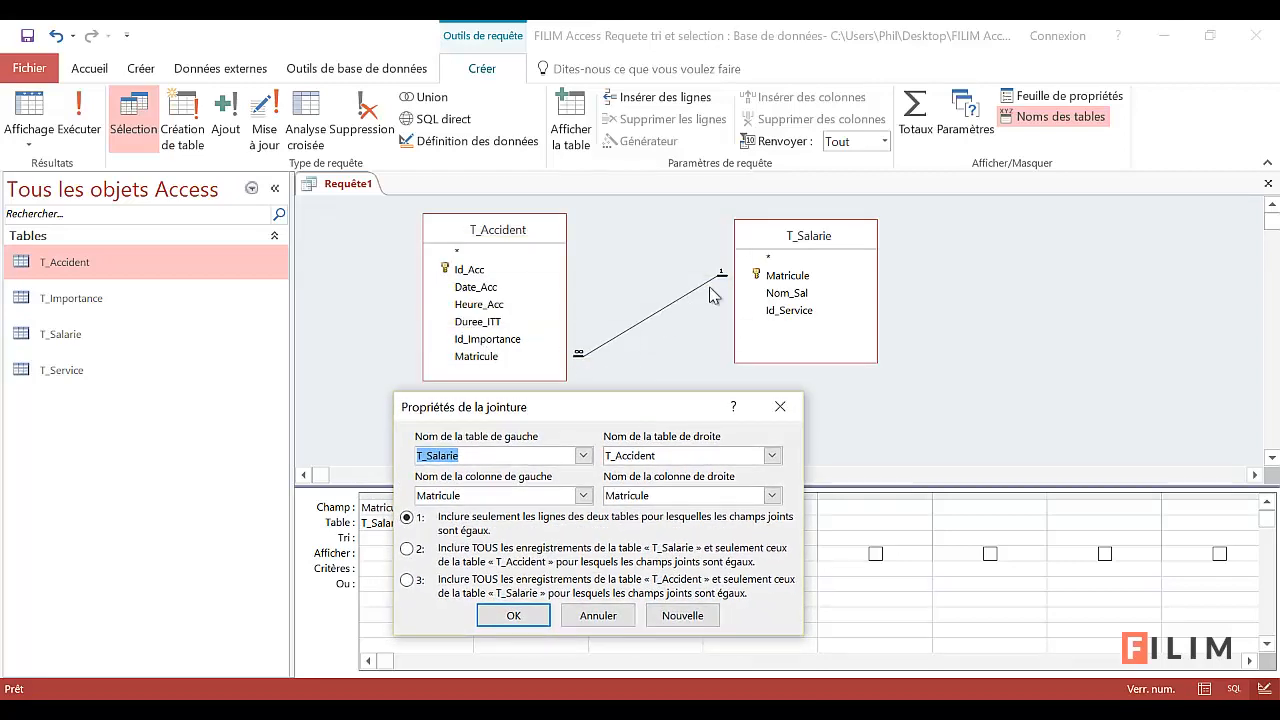
left_click_drag(587, 425, 512, 252)
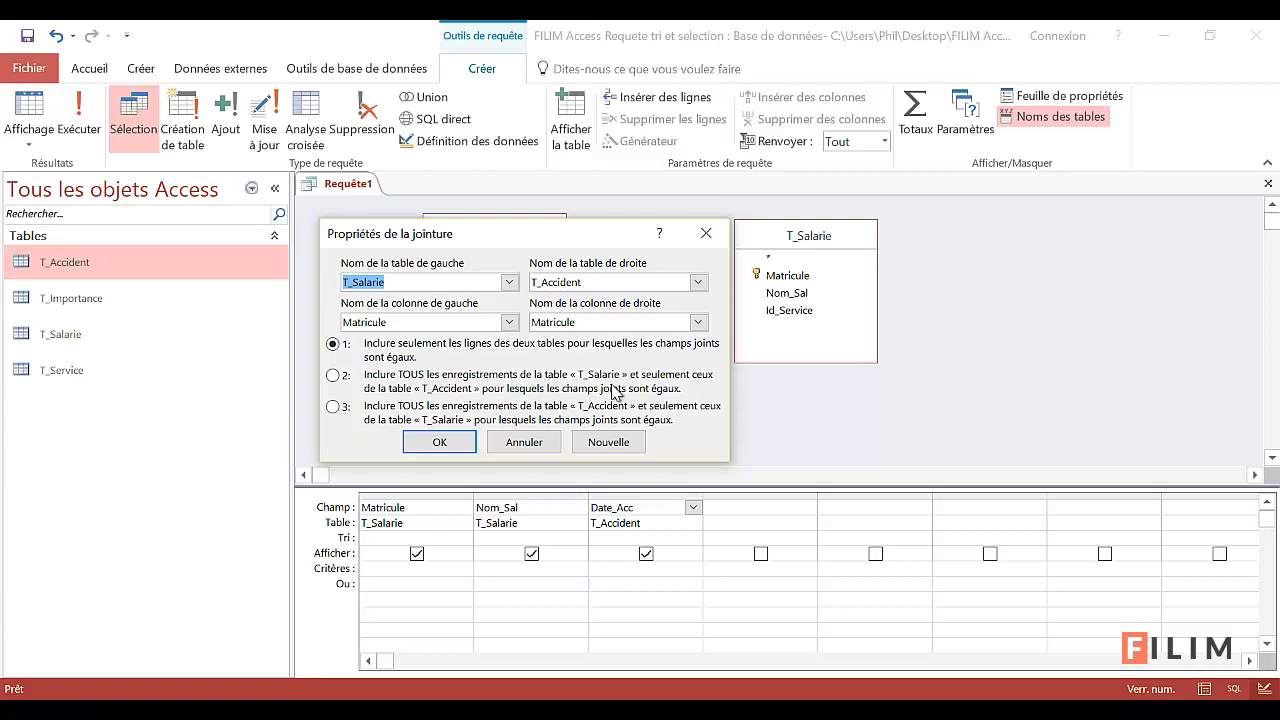
left_click(327, 380)
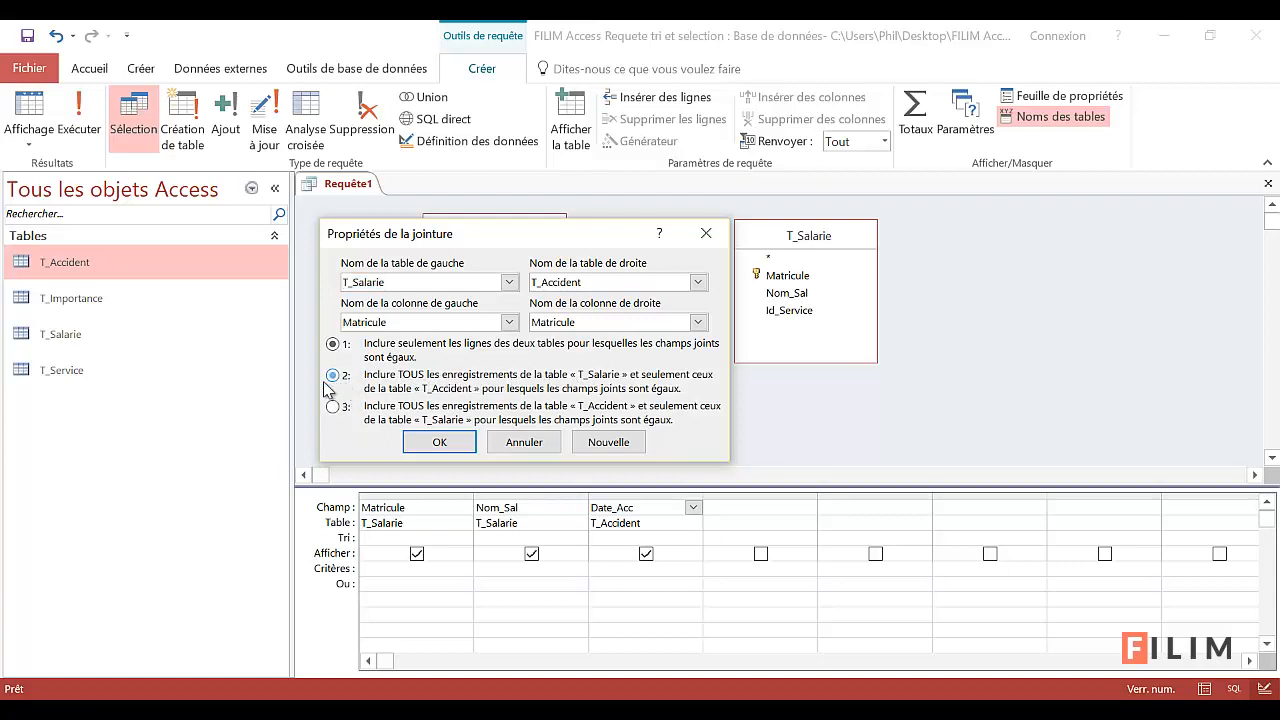
left_click(437, 443)
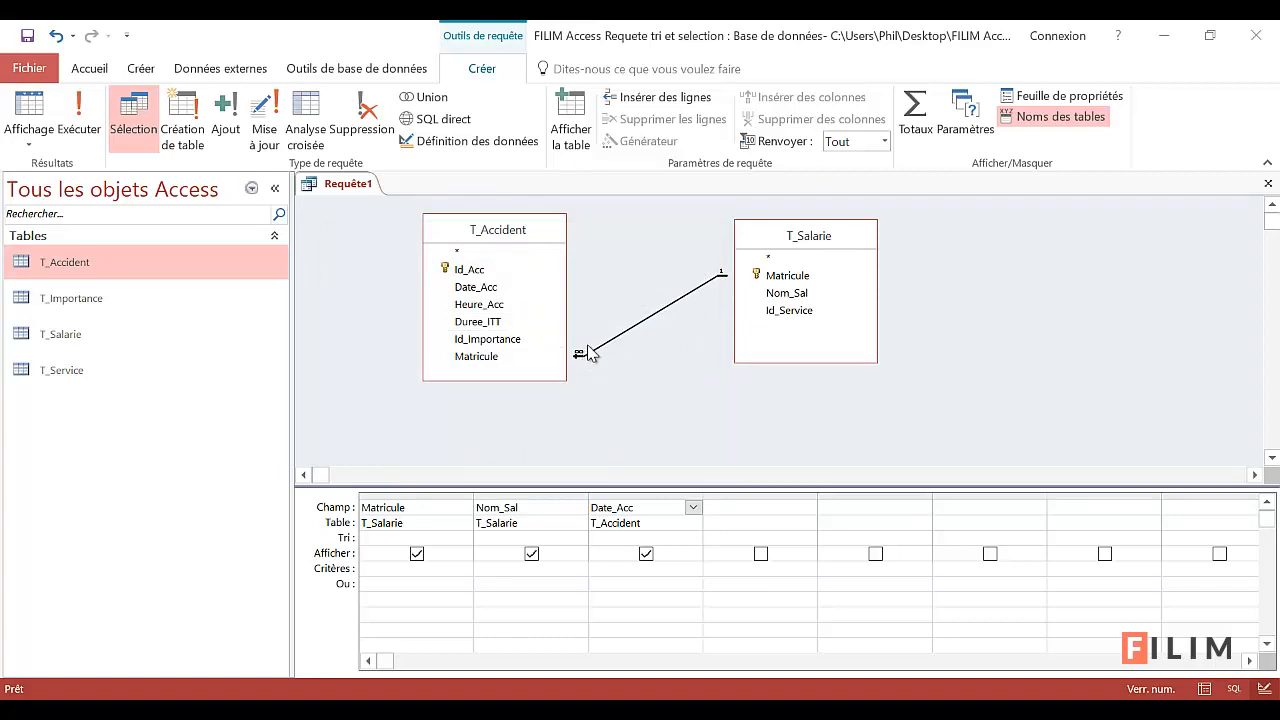
Step: Display the query results and look through the records for employees with an empty Date_Acc
left_click(14, 110)
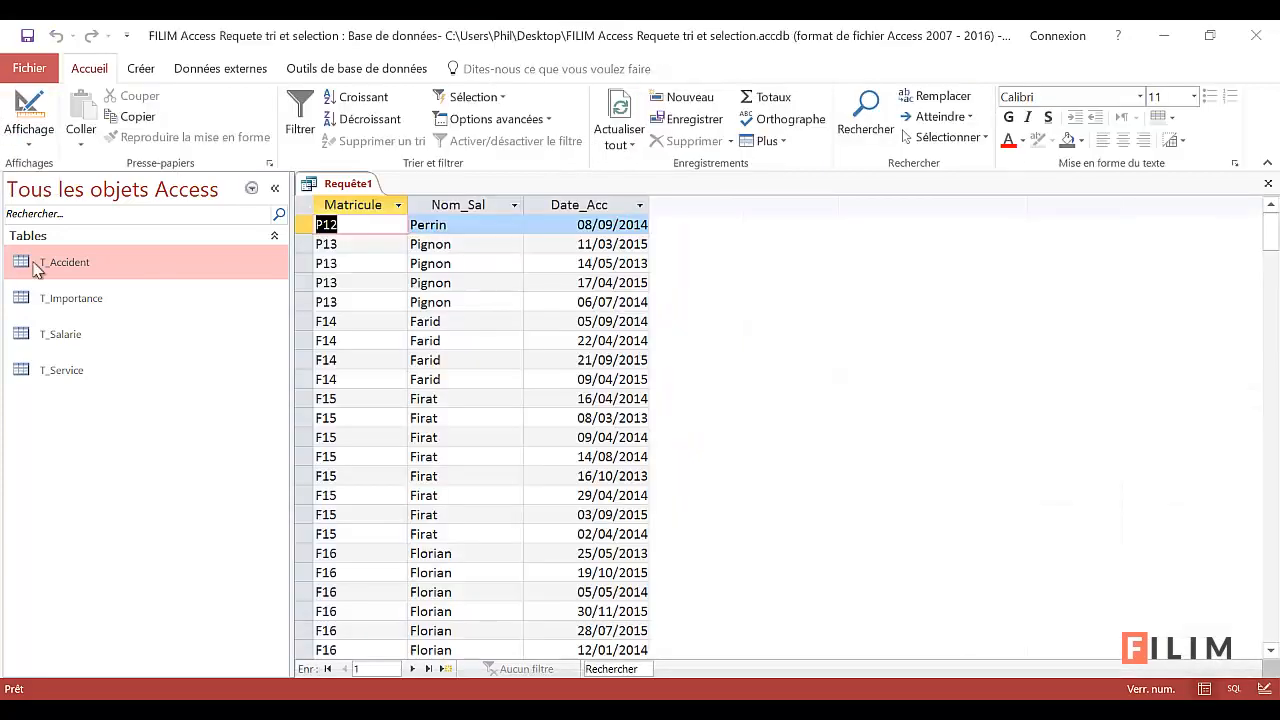
left_click(519, 417)
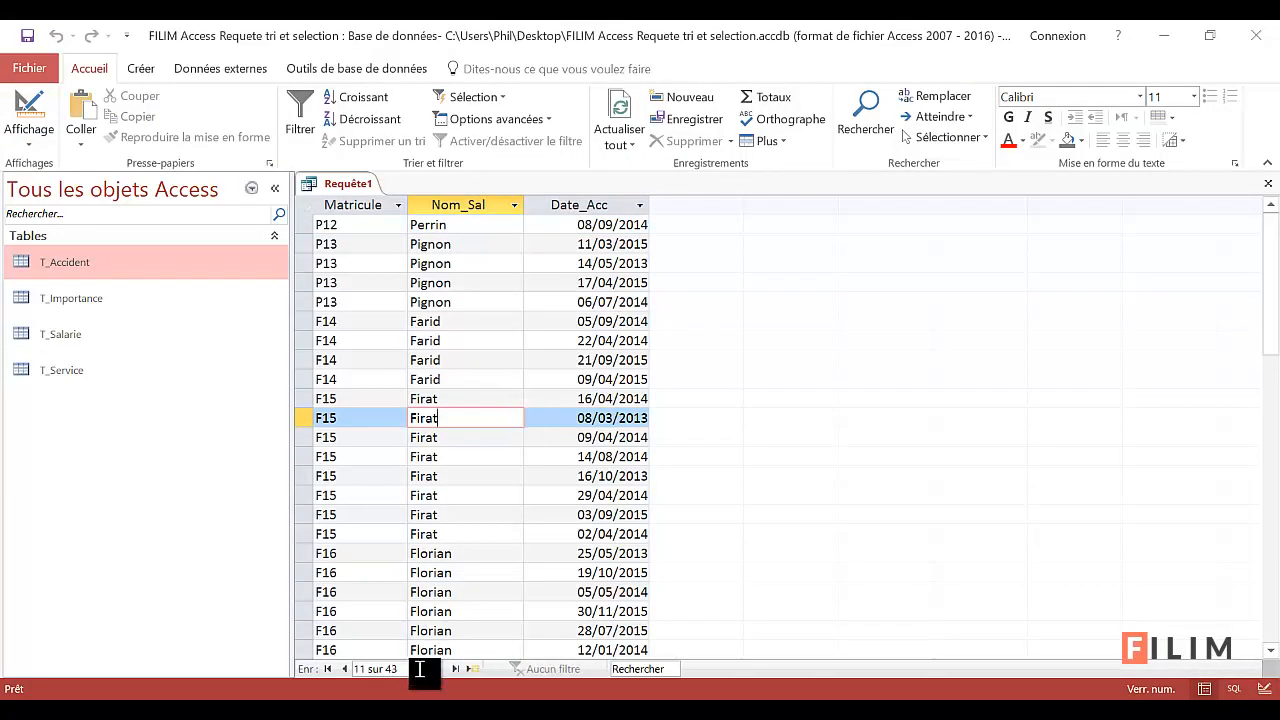
left_click(473, 669)
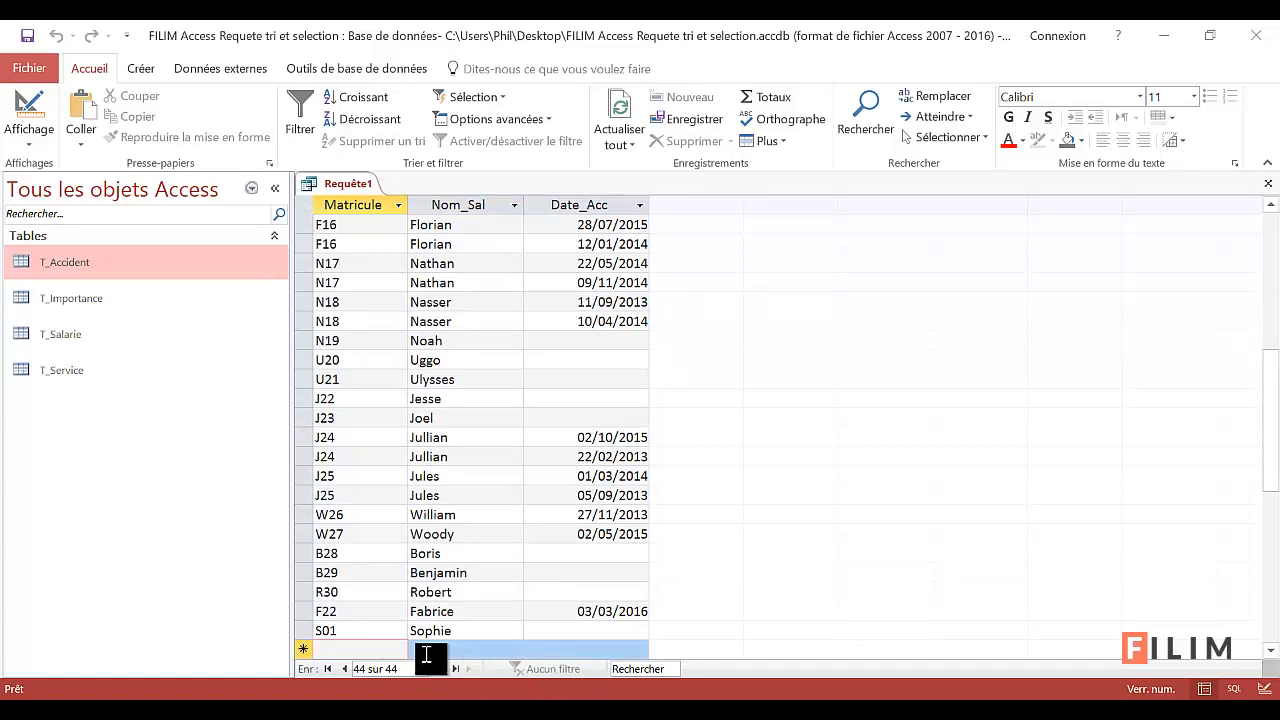
left_click(544, 341)
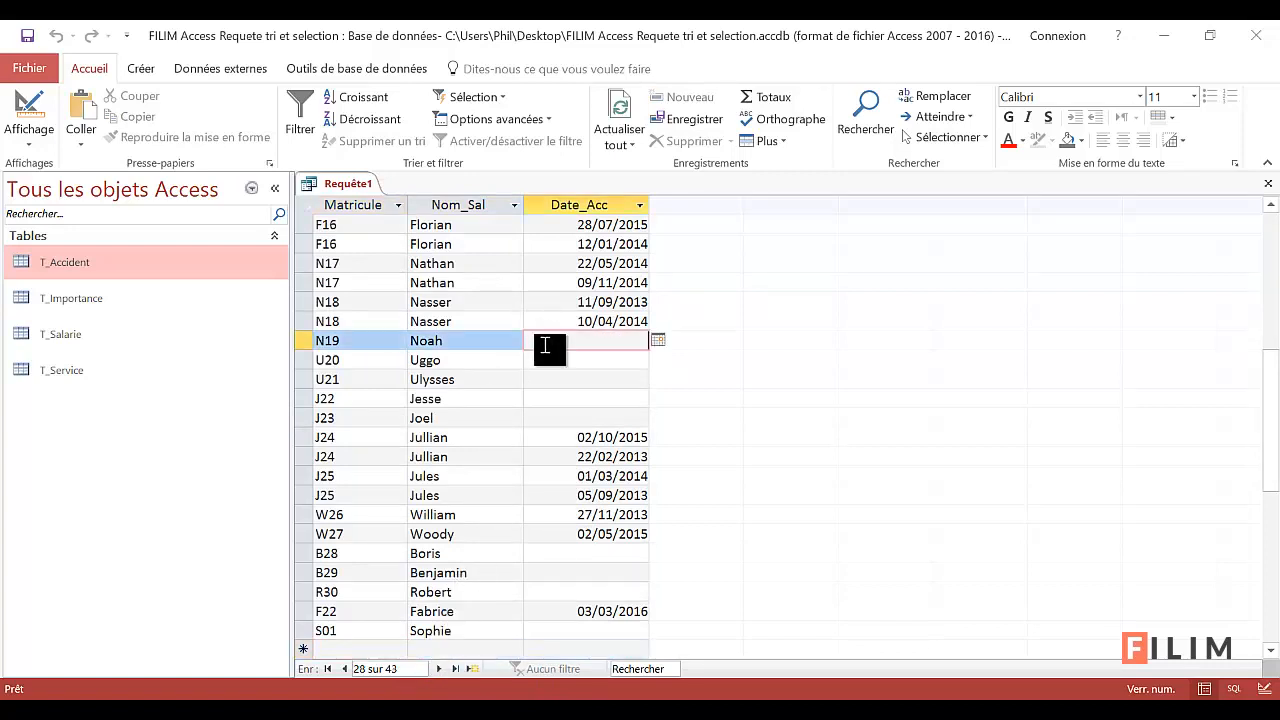
left_click(543, 362)
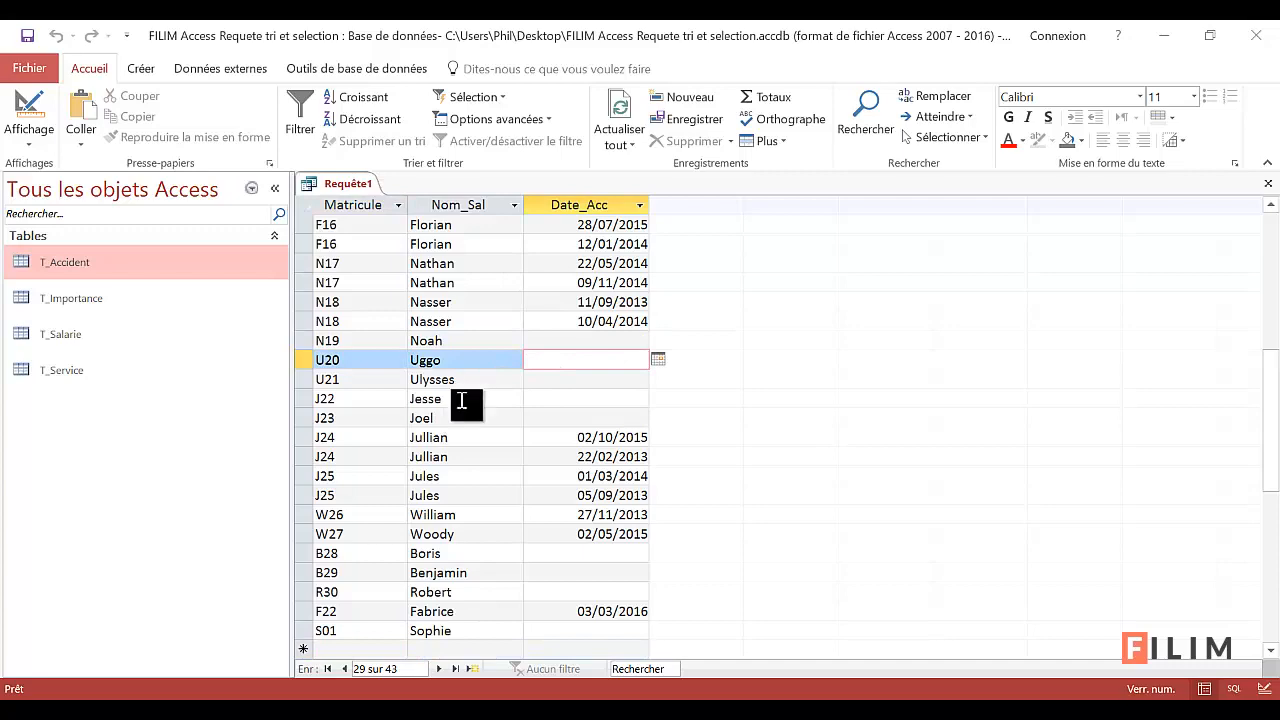
scroll(470, 430, "down", 2)
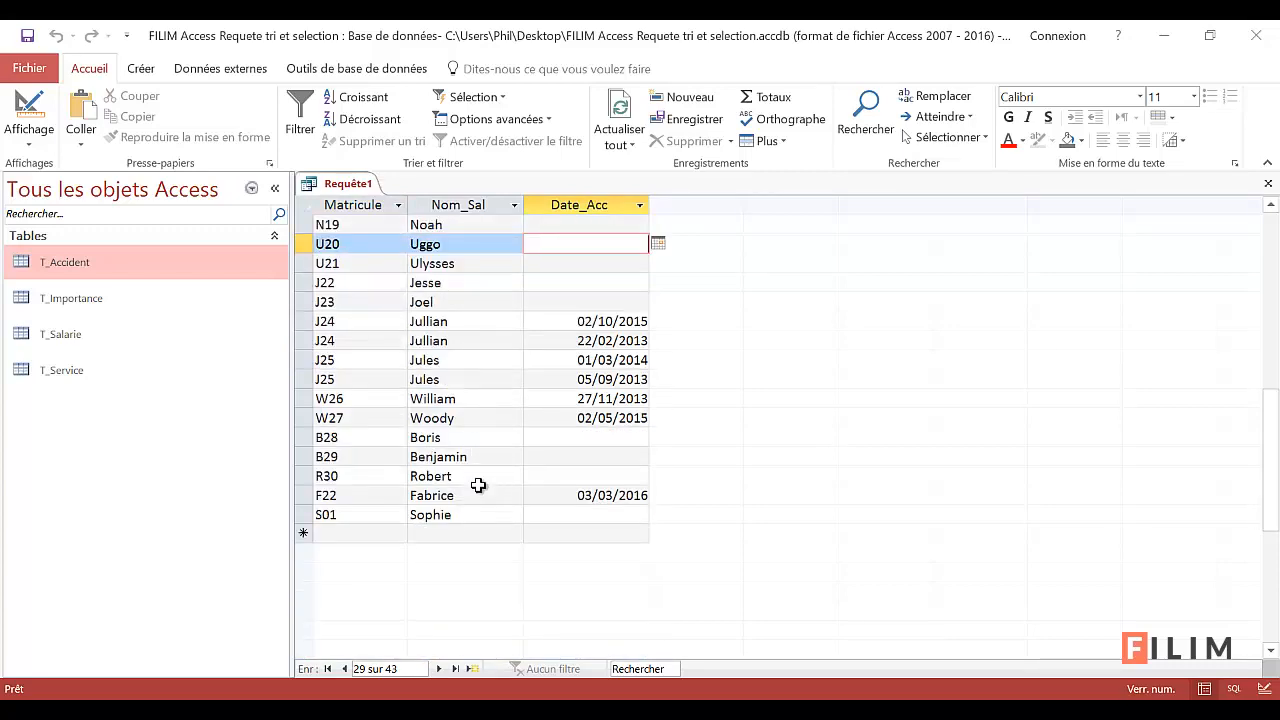
scroll(482, 437, "up", 4)
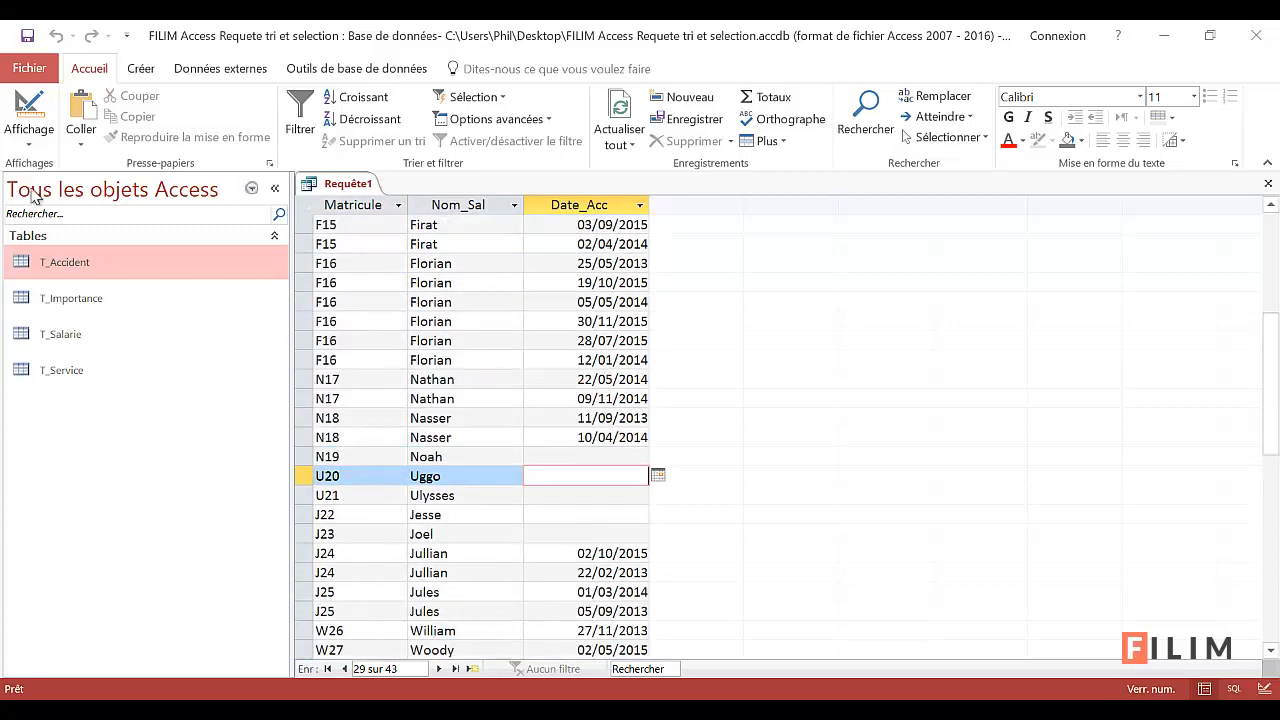
Step: Sort the query by Nom_Sal in ascending order and review the sorted results from first to last record
left_click(30, 115)
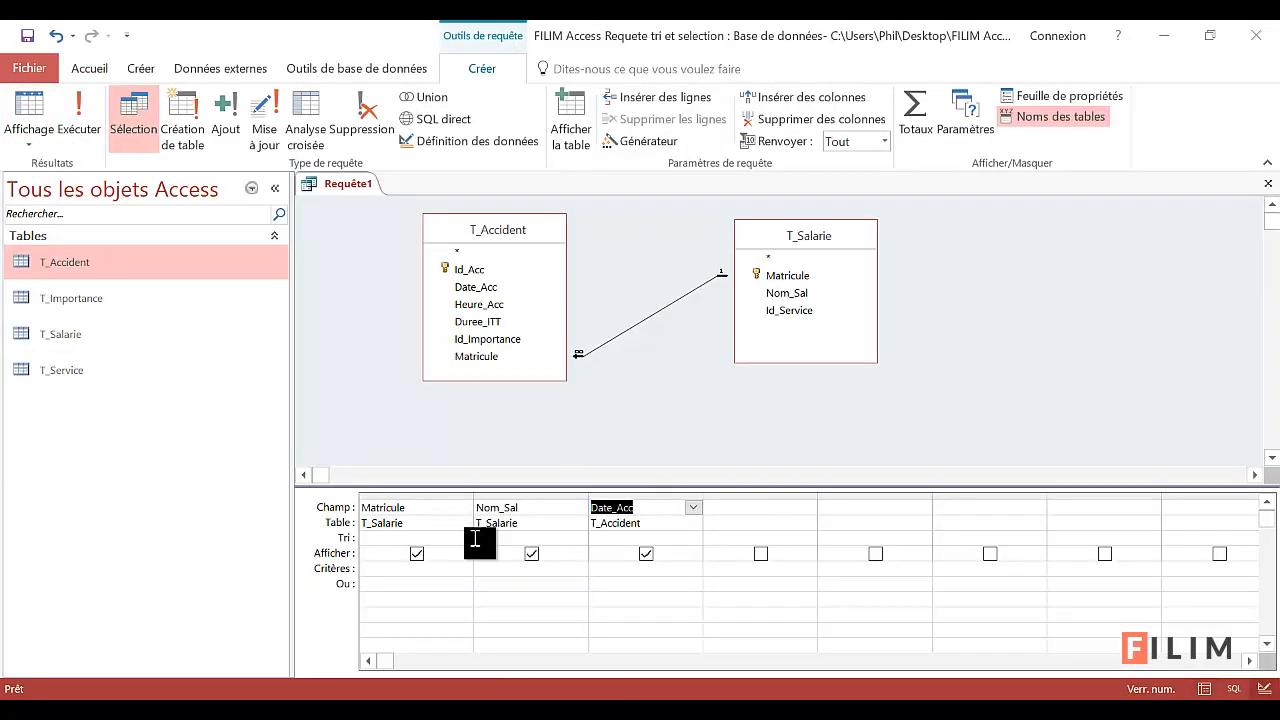
double_click(519, 539)
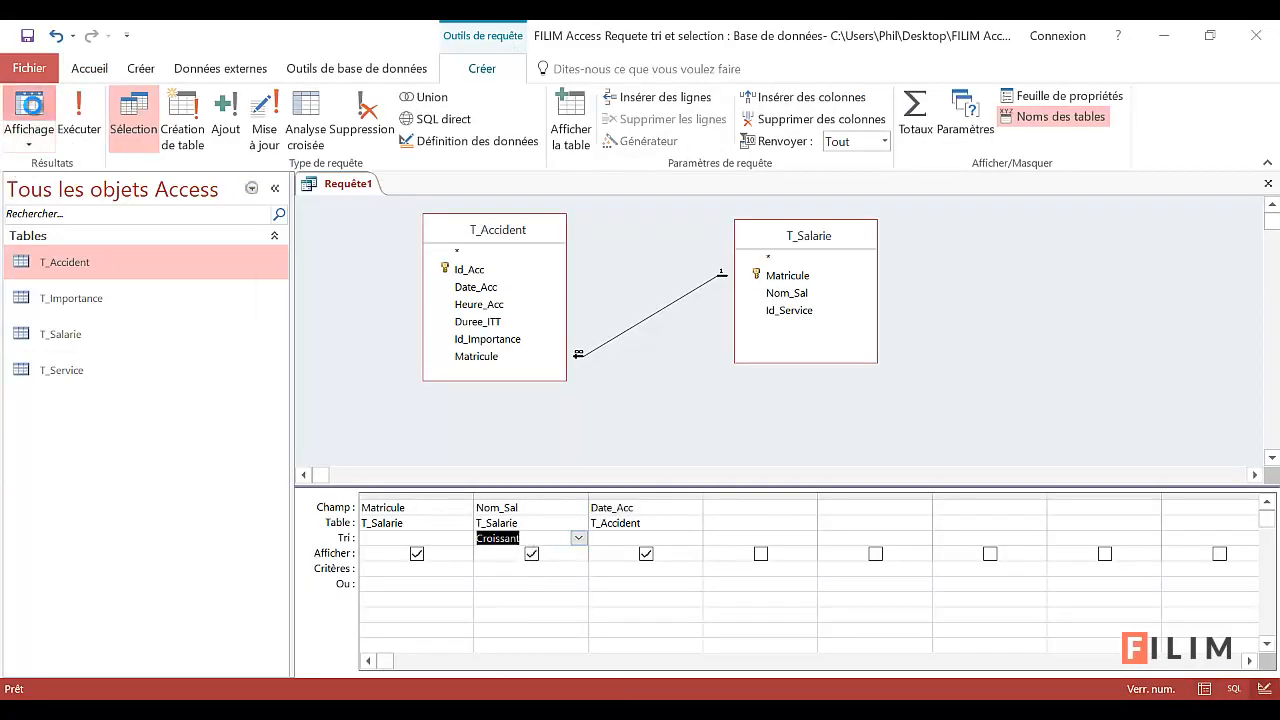
left_click(29, 115)
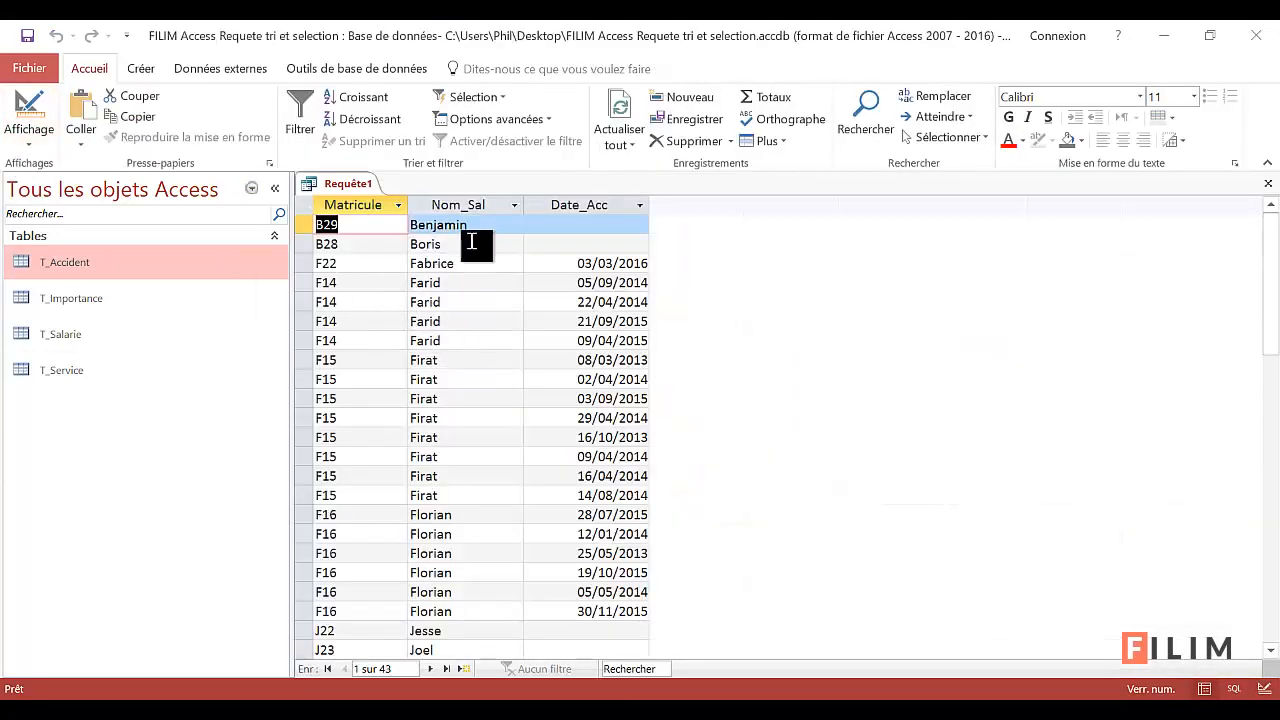
scroll(507, 298, "down", 3)
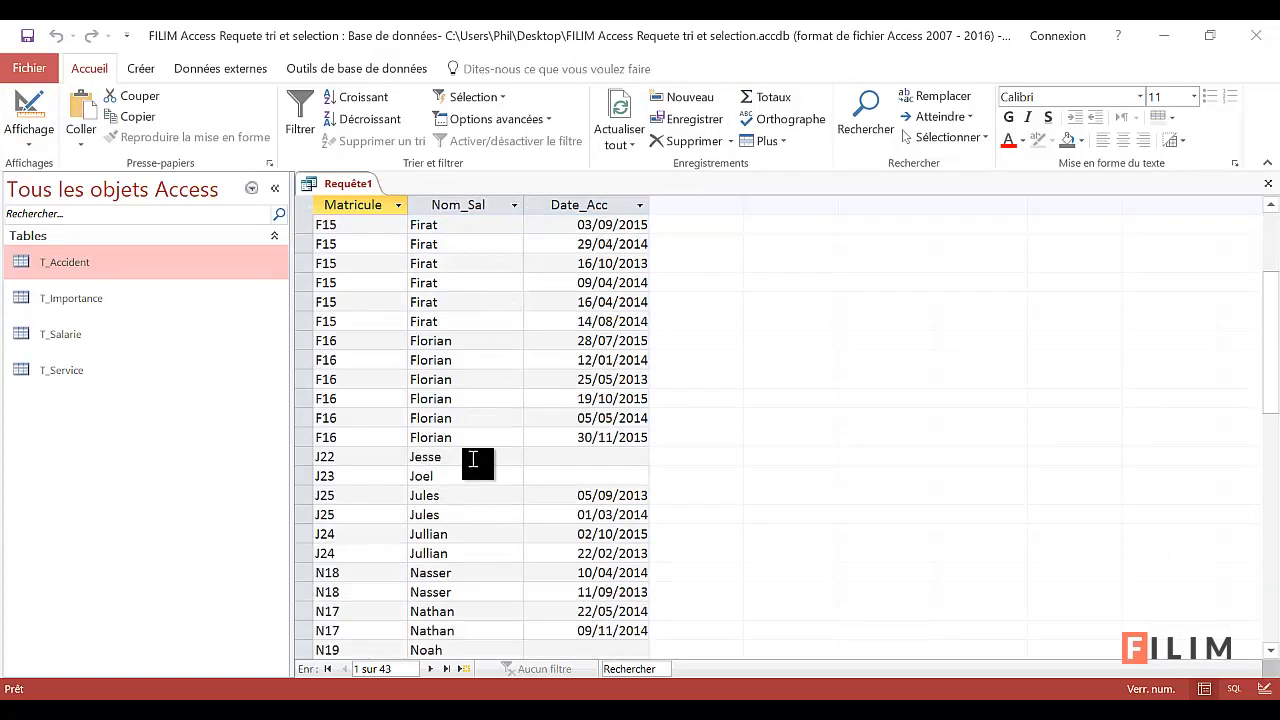
scroll(411, 478, "down", 4)
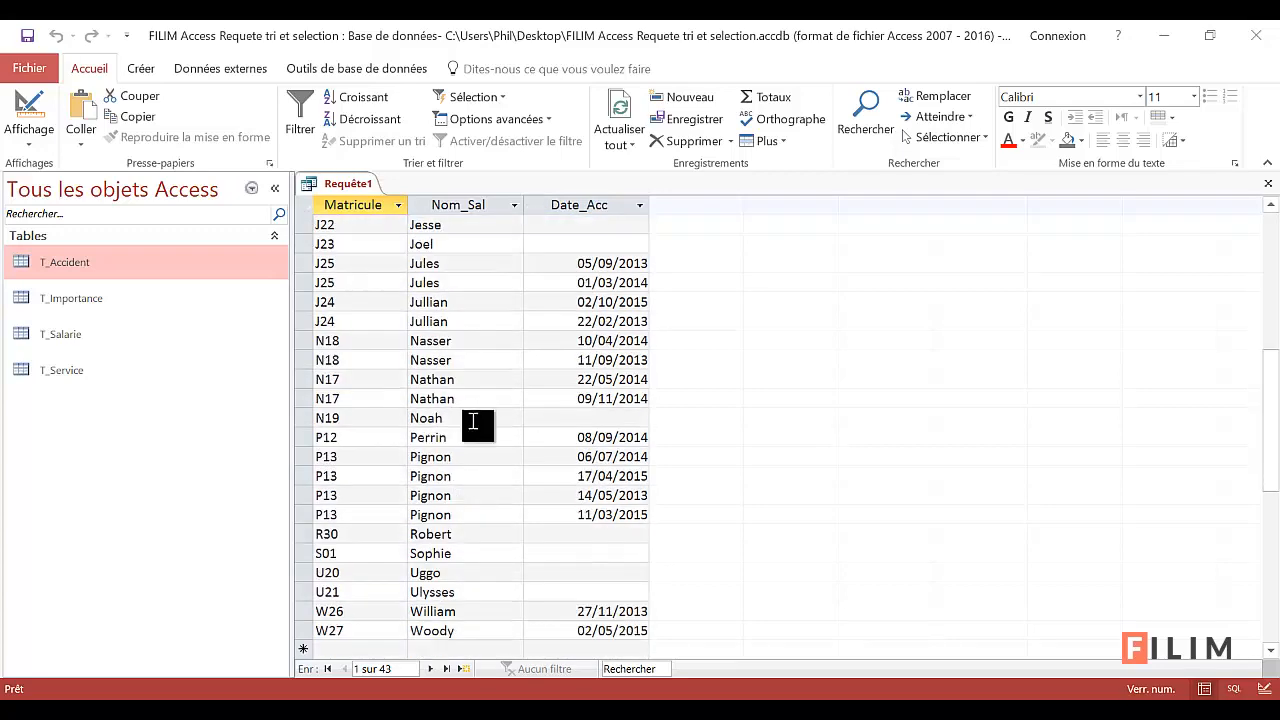
scroll(470, 428, "down", 2)
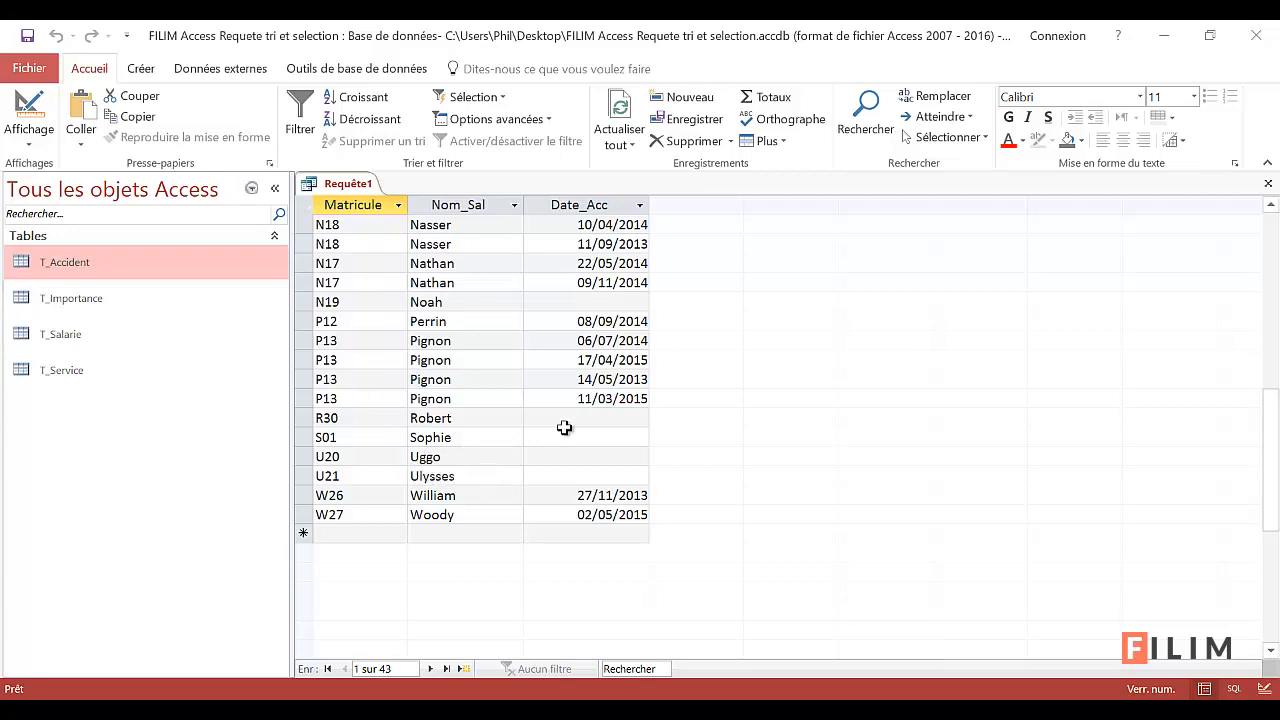
scroll(565, 428, "up", 1)
scroll(565, 428, "up", 8)
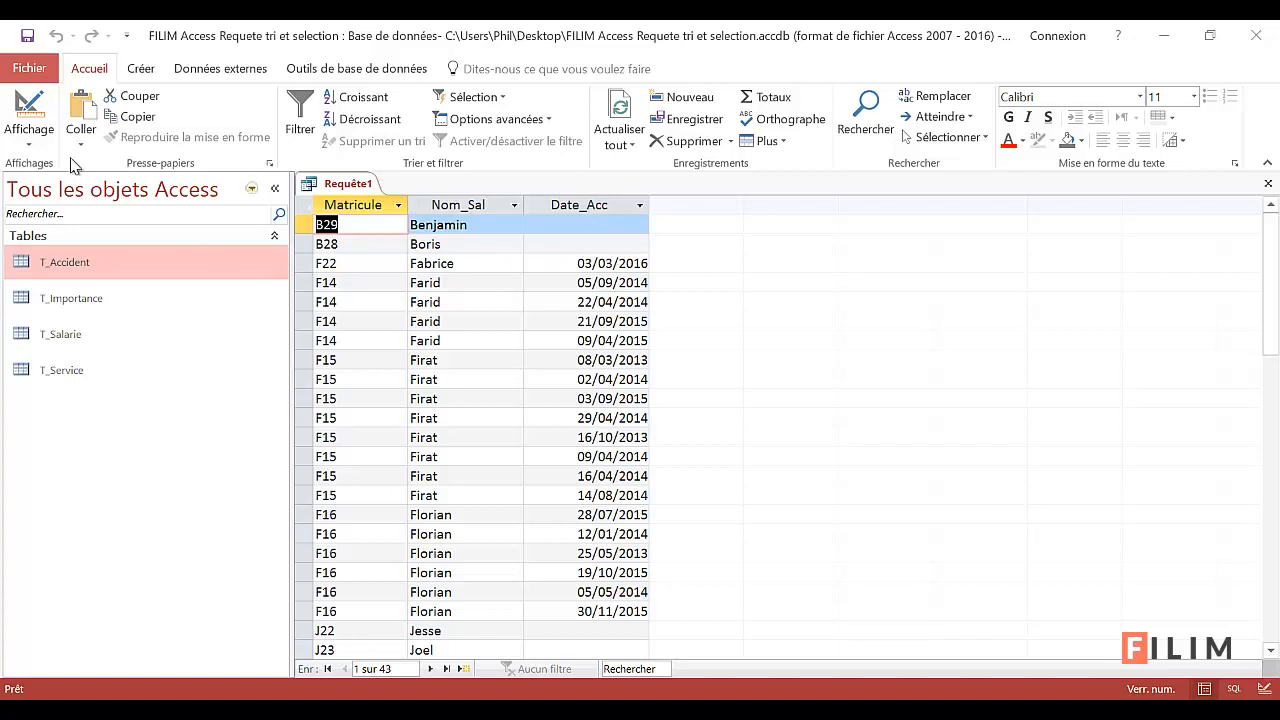
Step: Restrict the query to employees without accidents with the criterion null on Date_Acc, and display the results
left_click(12, 140)
left_click(624, 570)
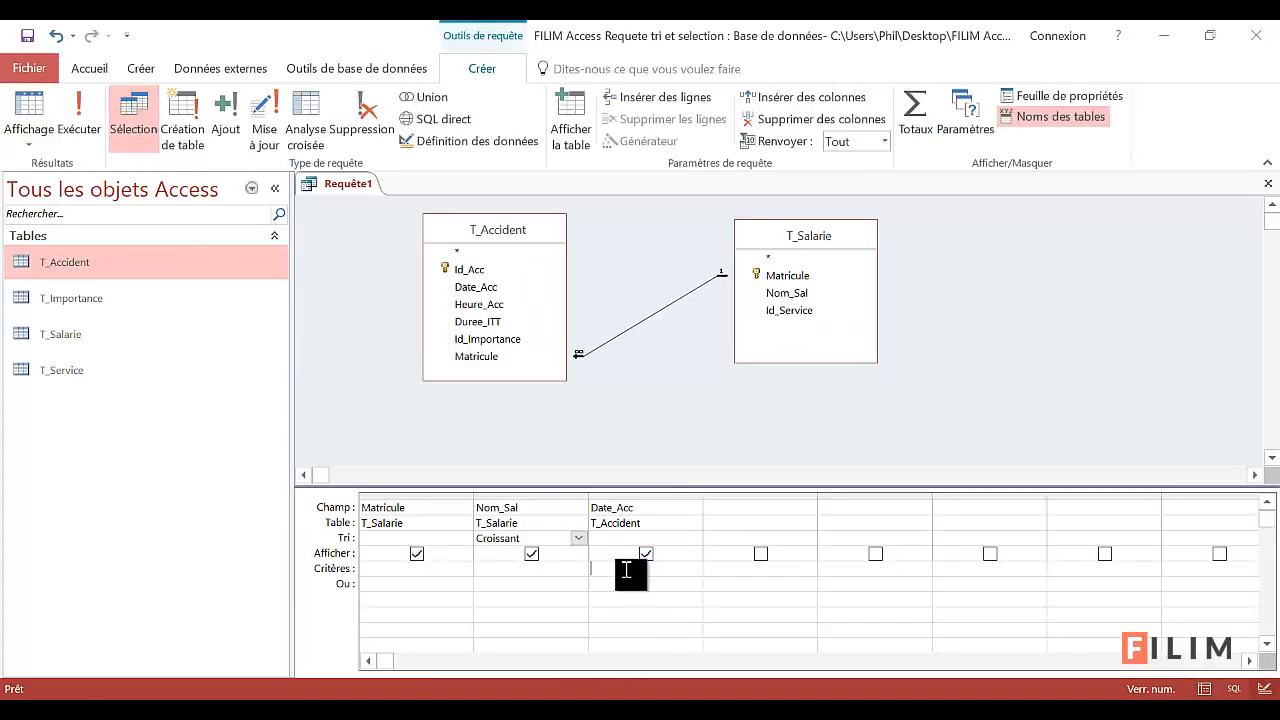
type("null")
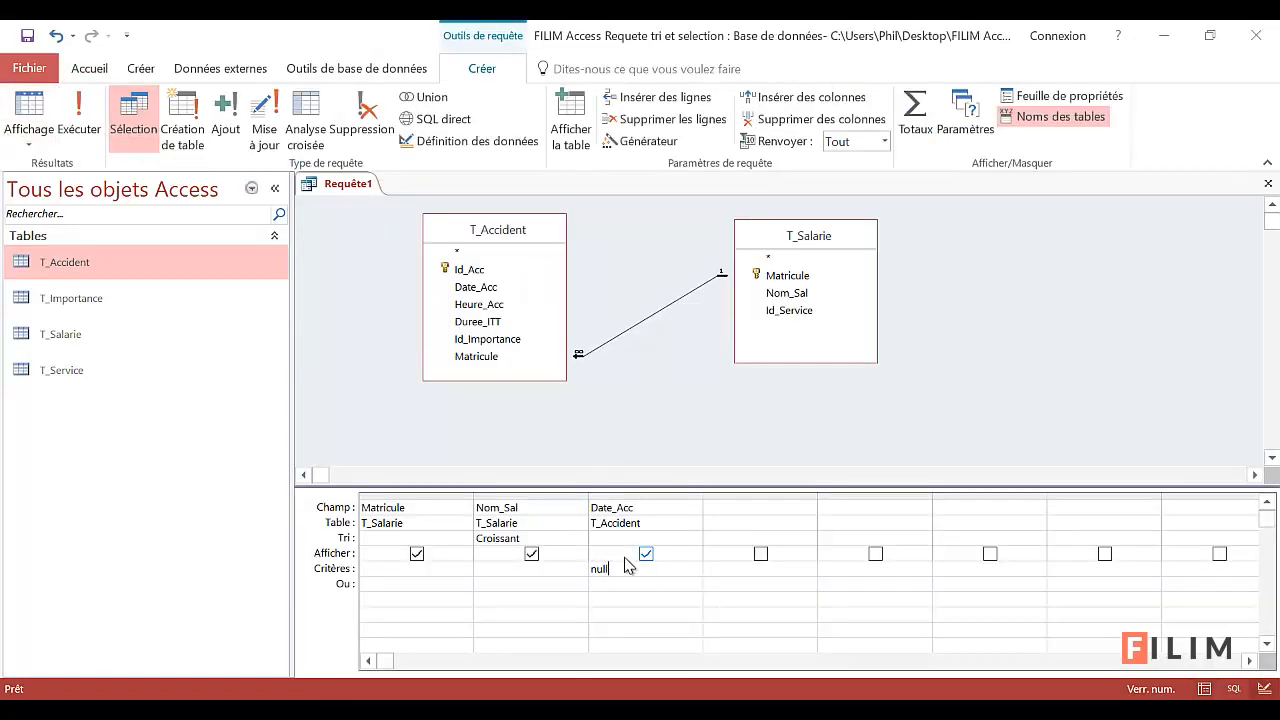
left_click(636, 586)
left_click(29, 110)
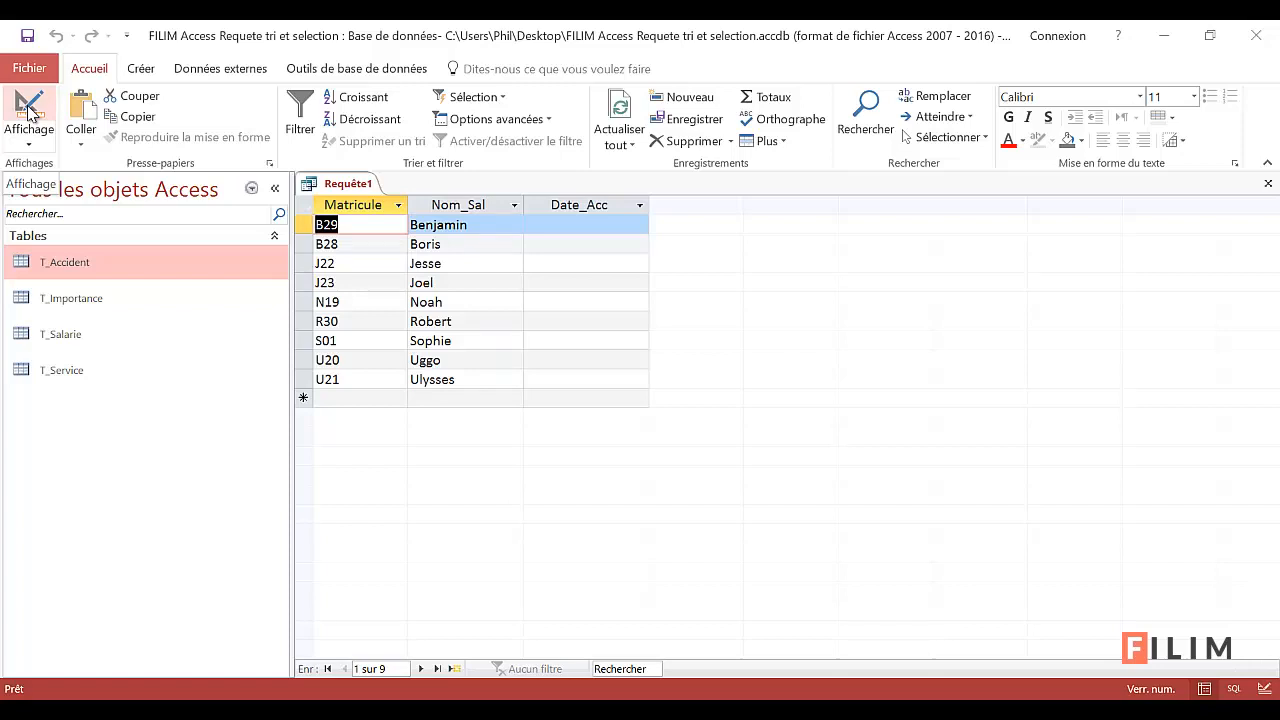
Step: Save the query as R_Jointure1 and close it
key("ctrl+s")
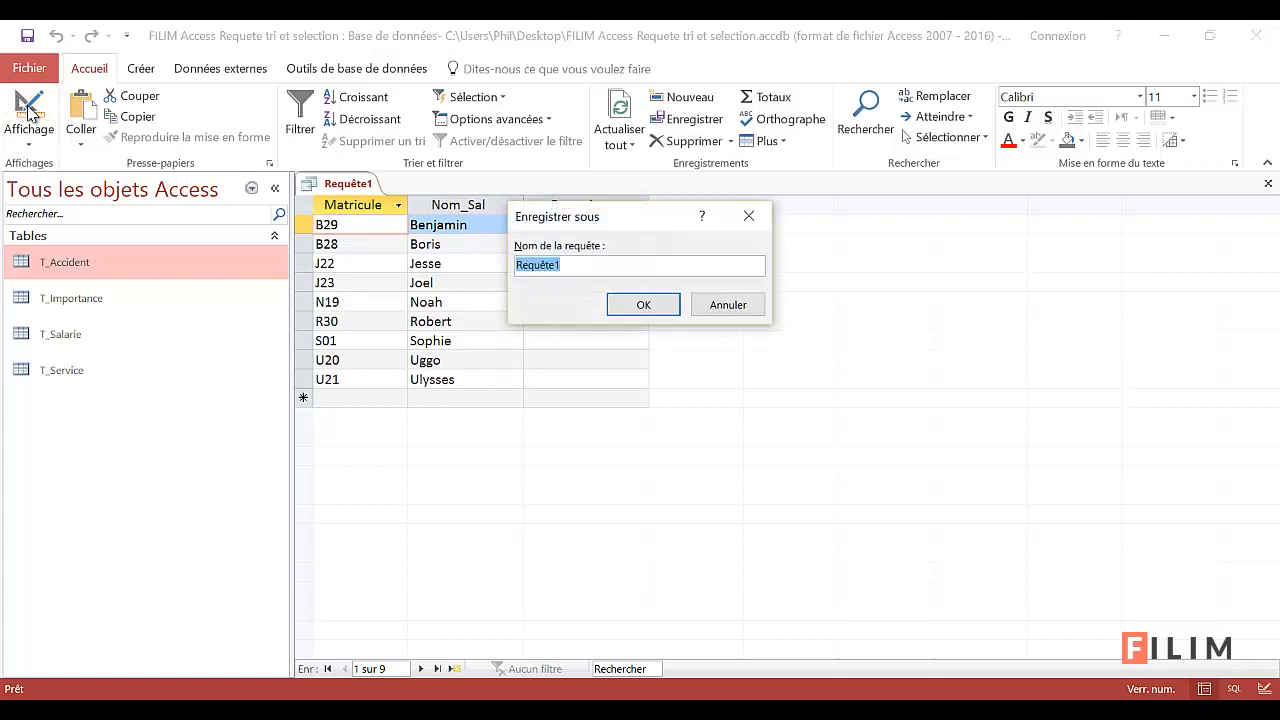
type("R_Jointur")
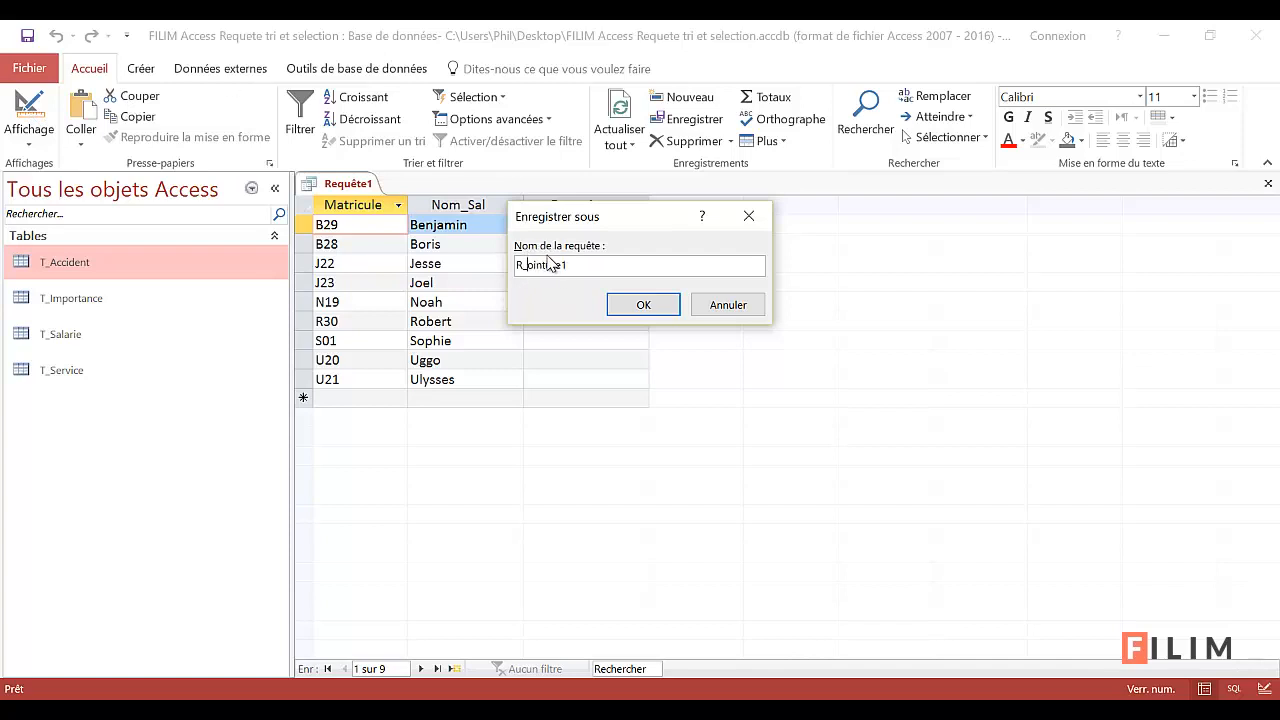
key("Return")
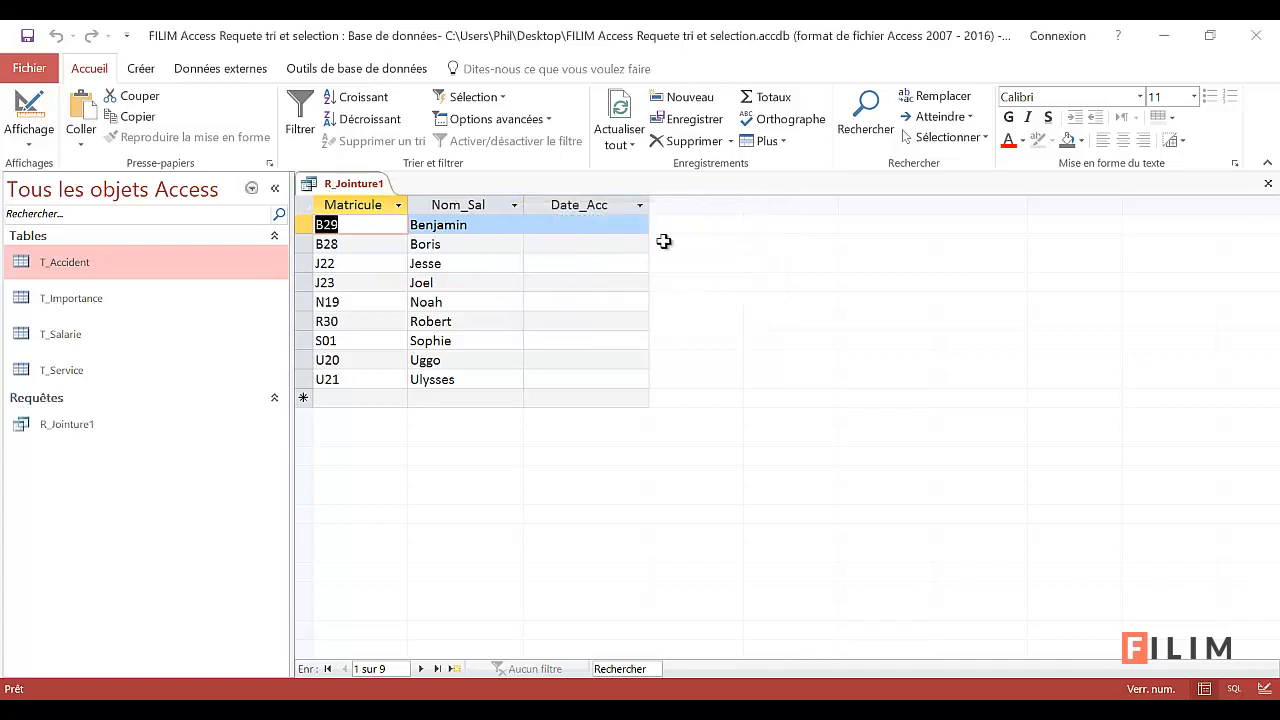
left_click(1268, 184)
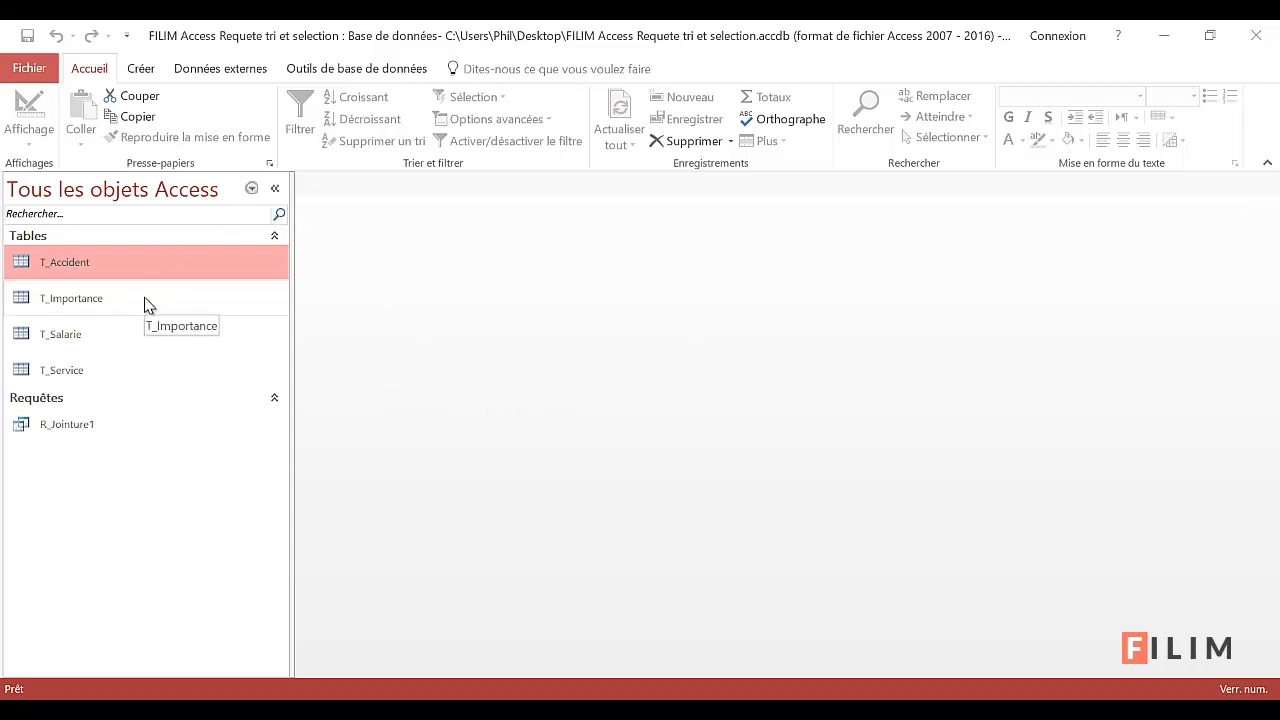
Step: Add a new record with the importance "non constaté" to the T_Importance table and close the table
double_click(72, 308)
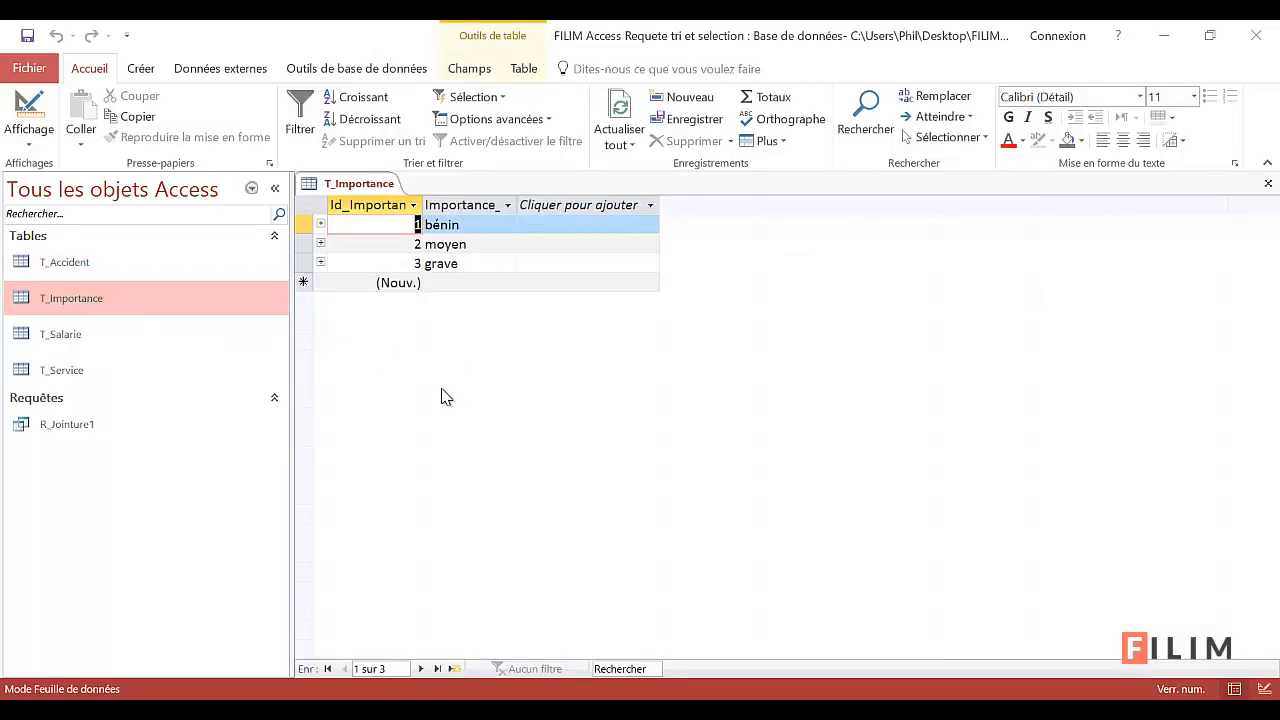
left_click(458, 282)
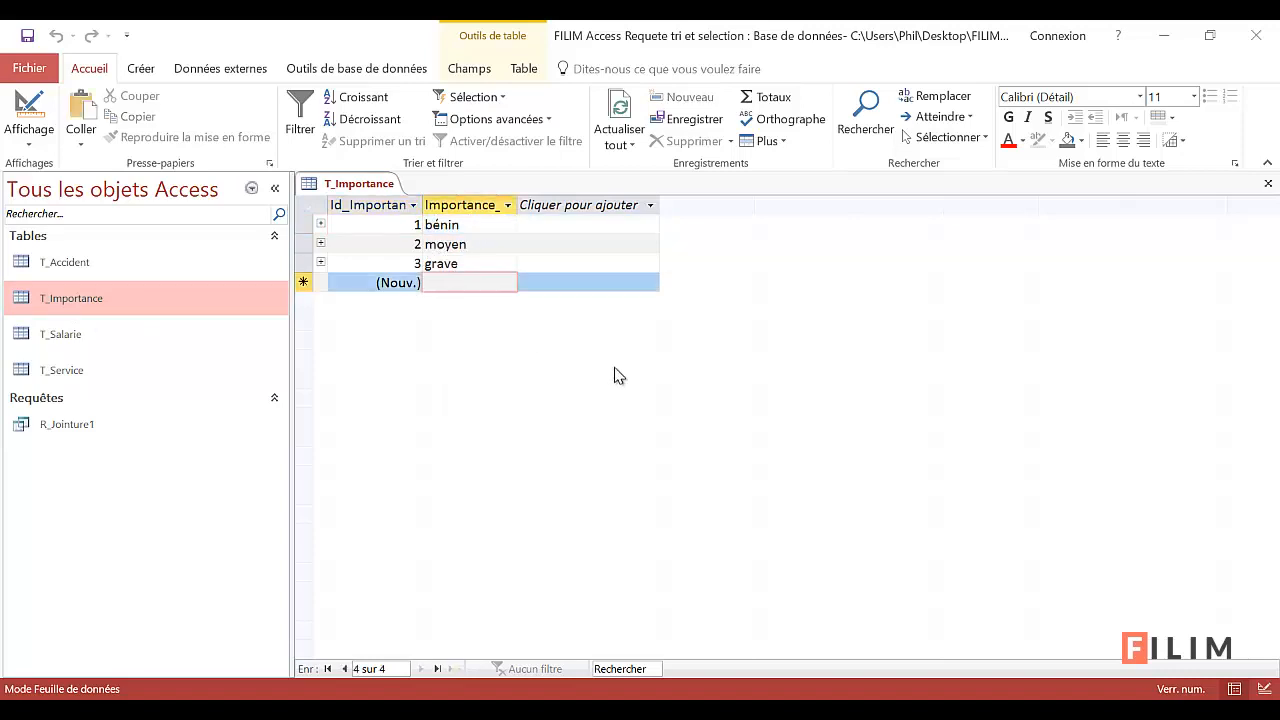
type("à e")
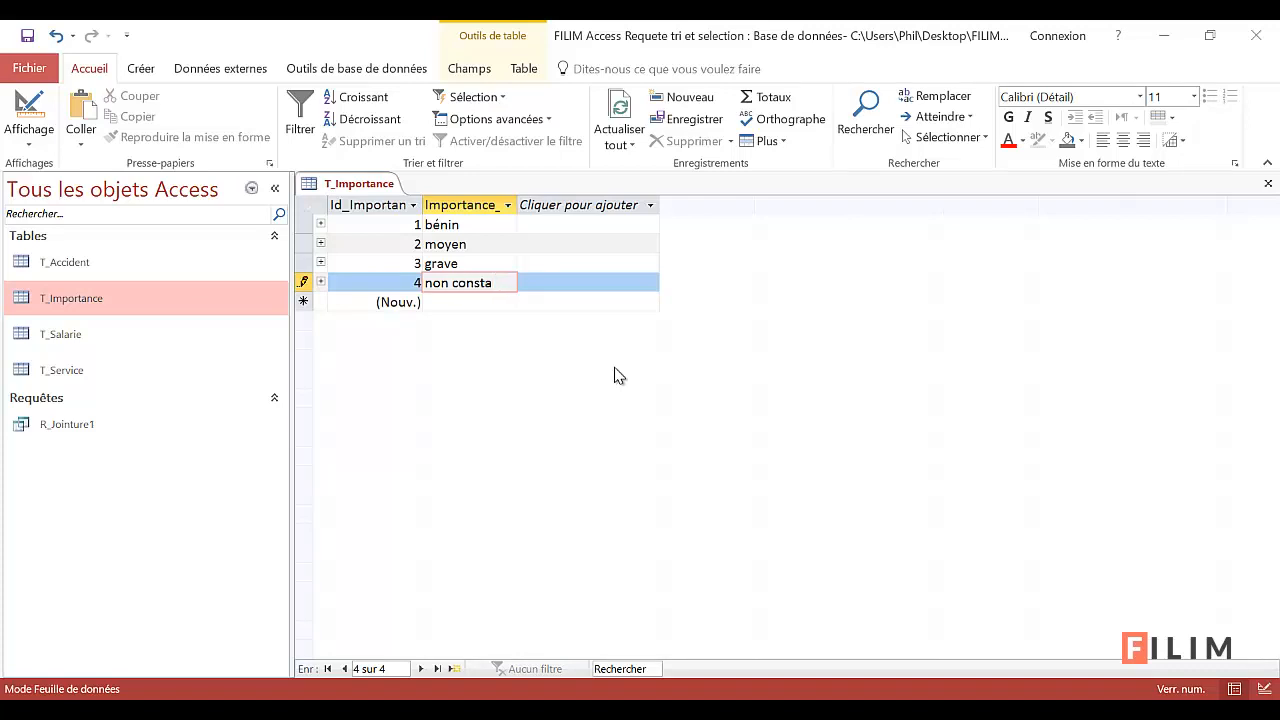
key("Tab")
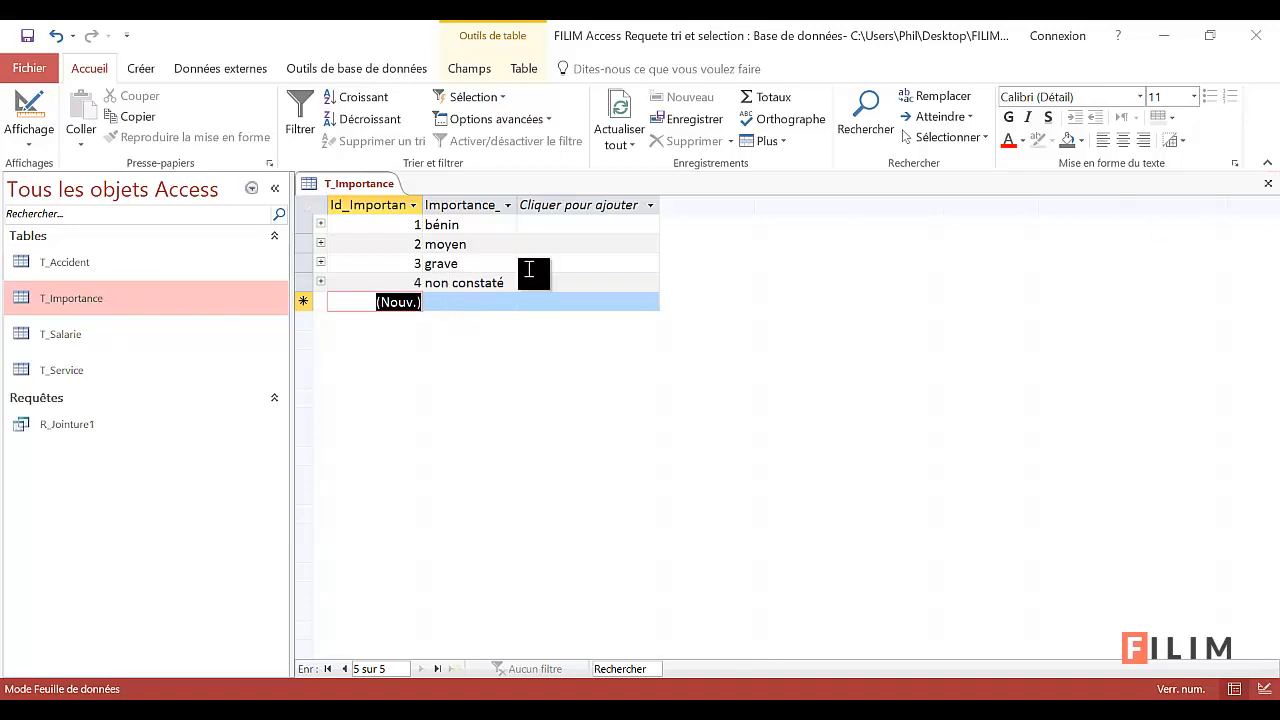
left_click(1268, 185)
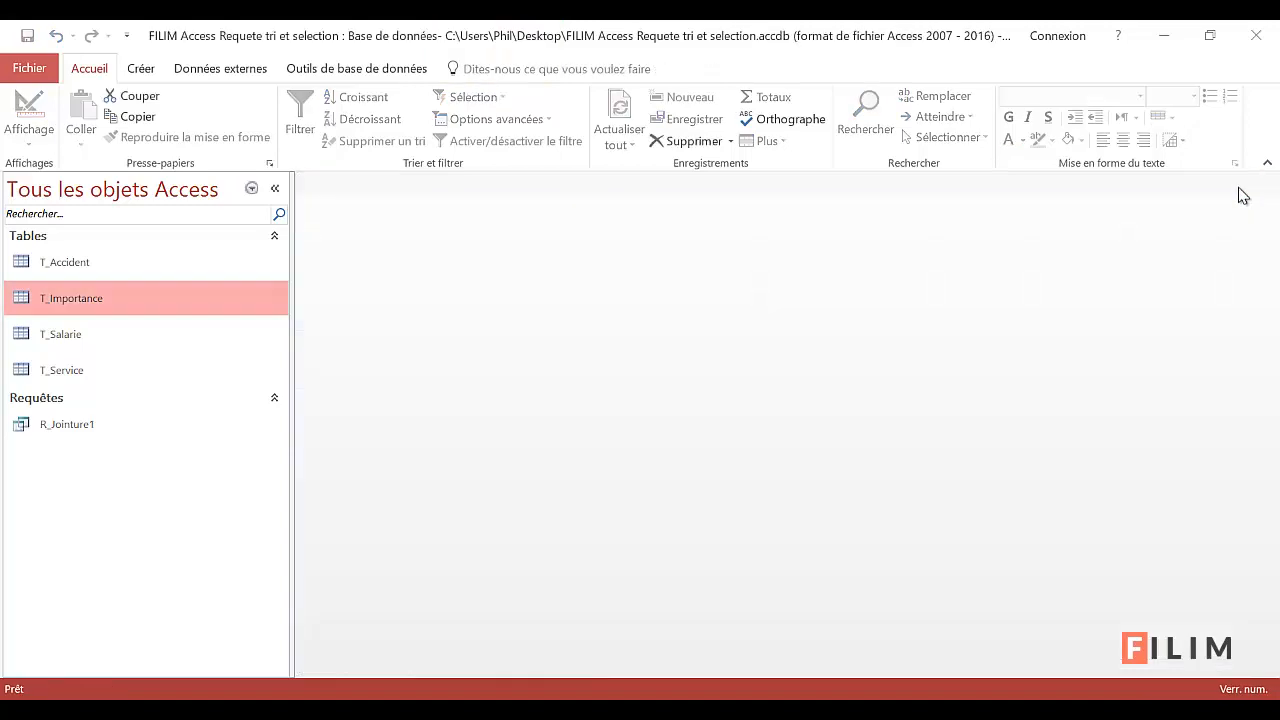
Step: Create a new query in design view containing the T_Accident and T_Importance tables
left_click(140, 68)
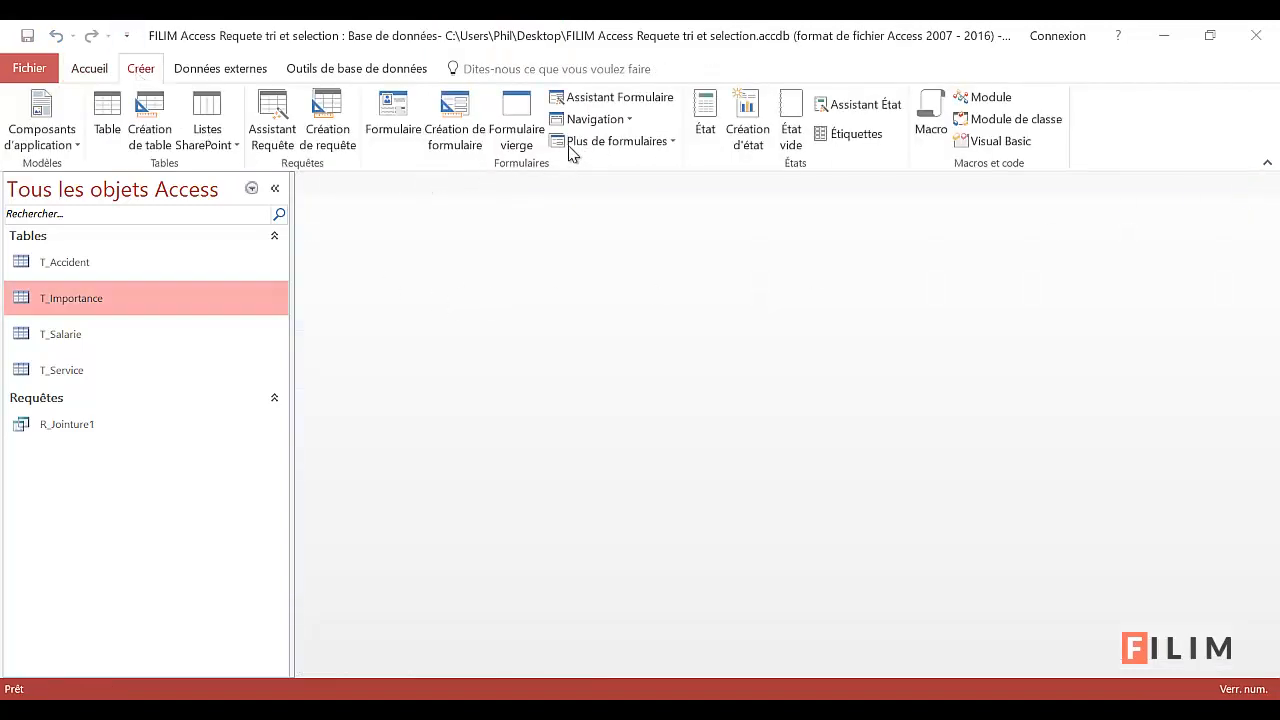
left_click(345, 135)
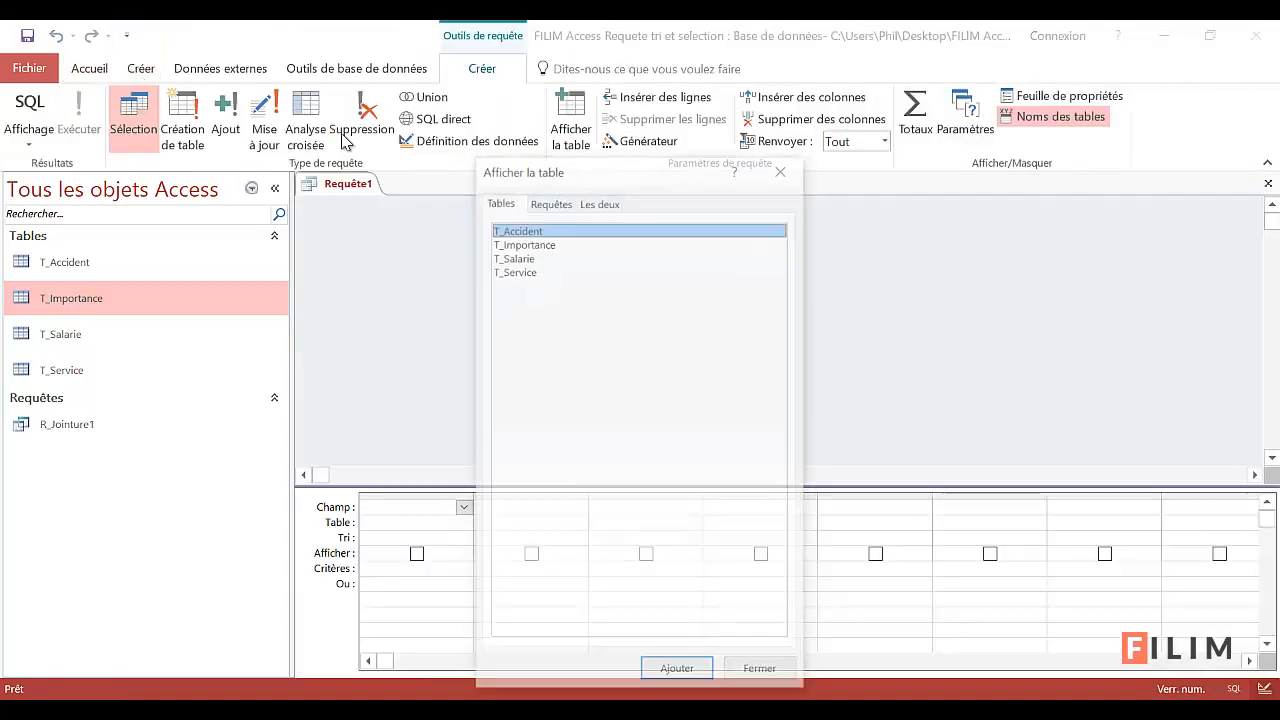
double_click(573, 234)
double_click(592, 243)
left_click(783, 167)
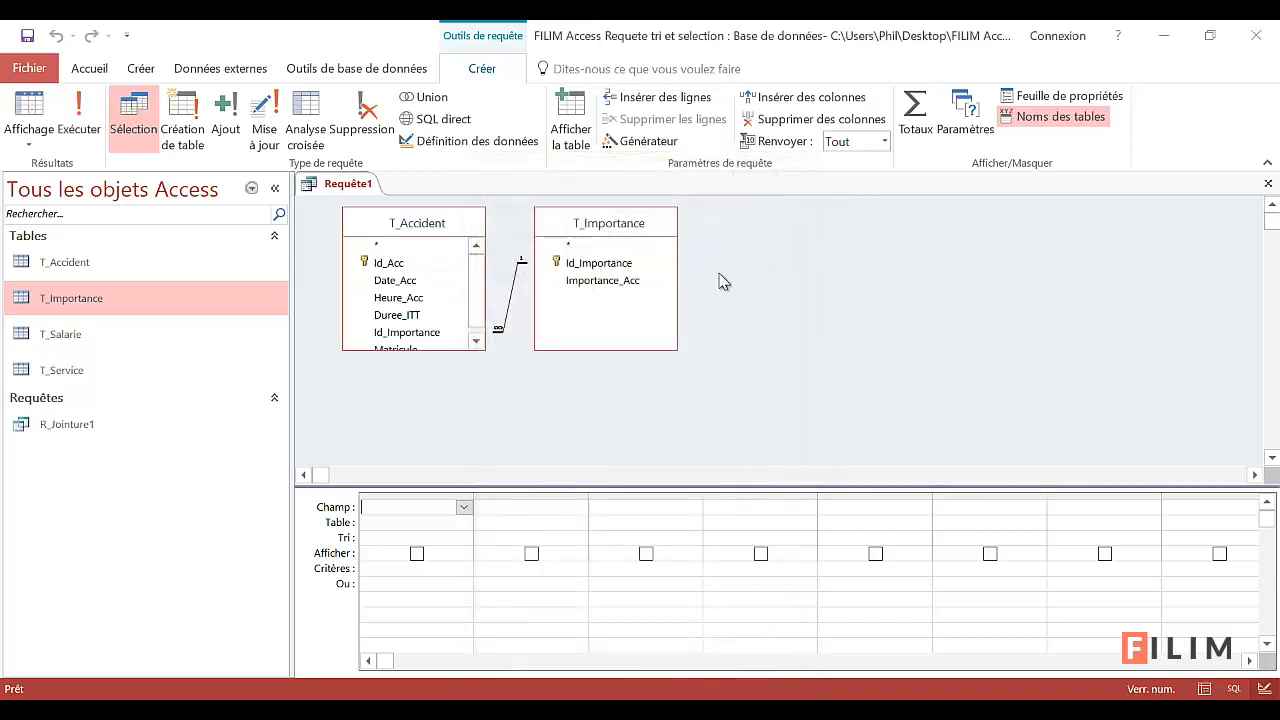
Step: Add Date_Acc from T_Accident and Importance_Acc from T_Importance to the grid, sorting Importance_Acc in ascending order
double_click(421, 287)
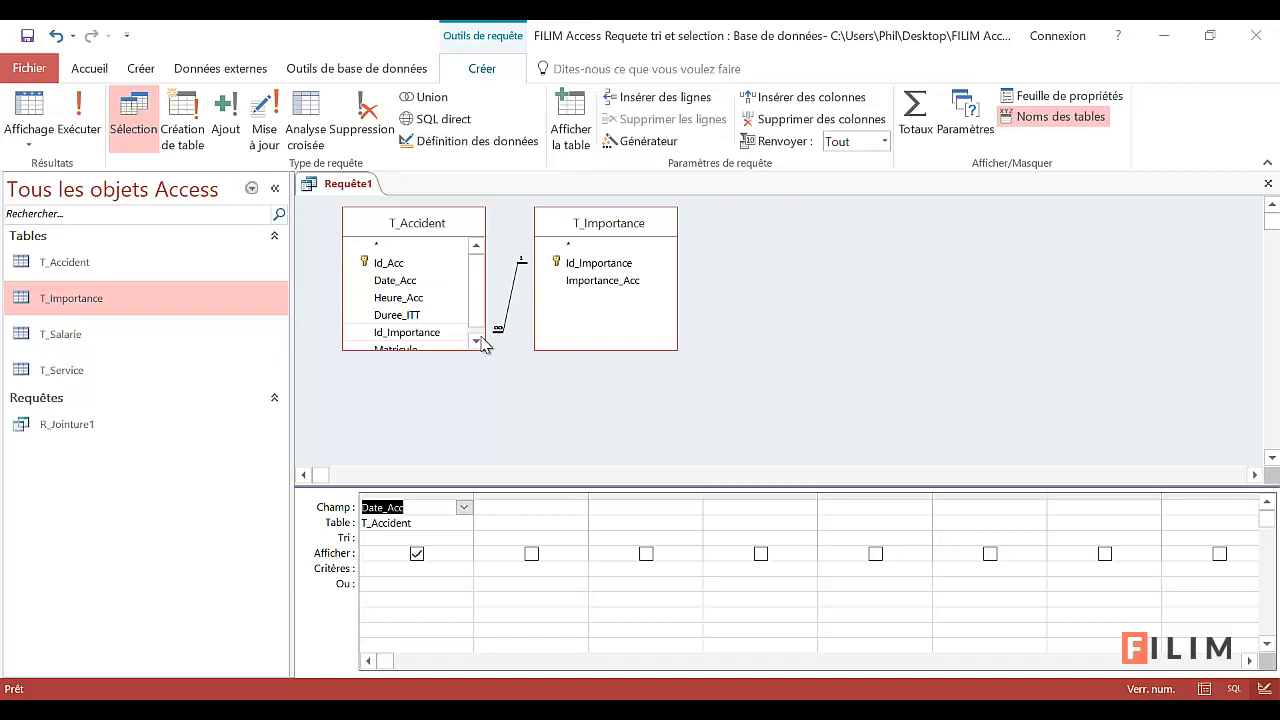
double_click(603, 281)
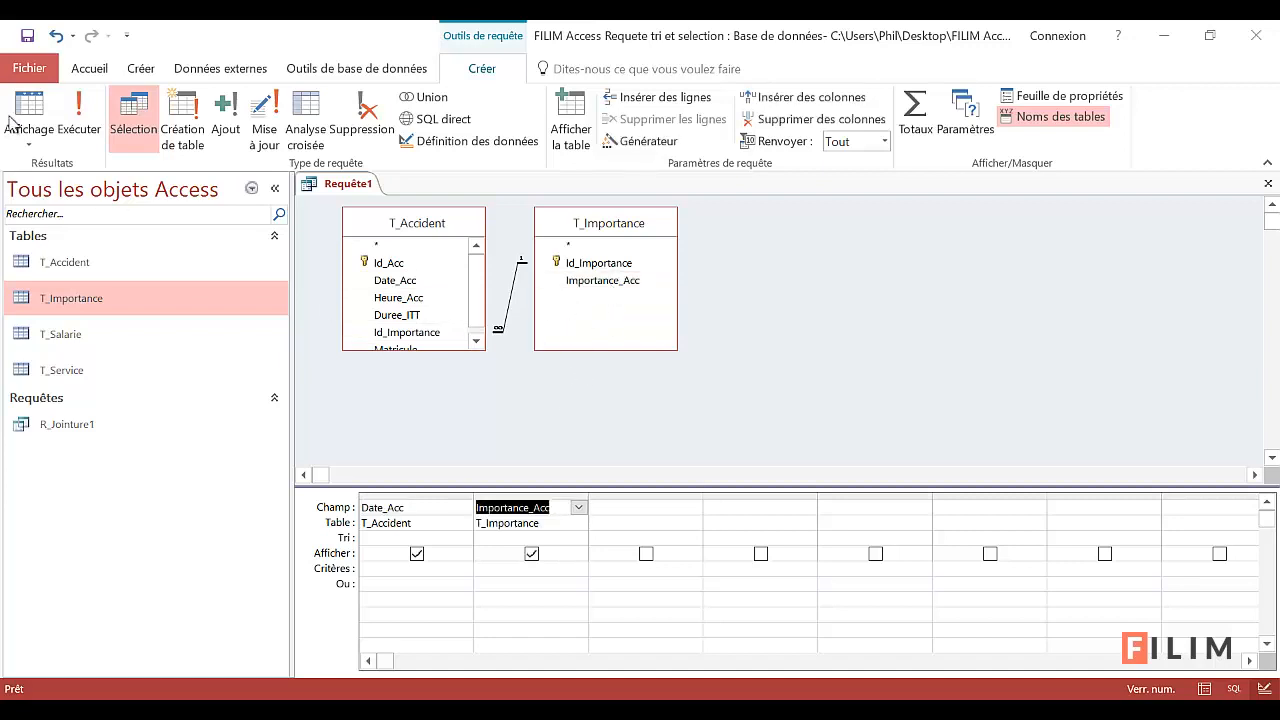
left_click(578, 539)
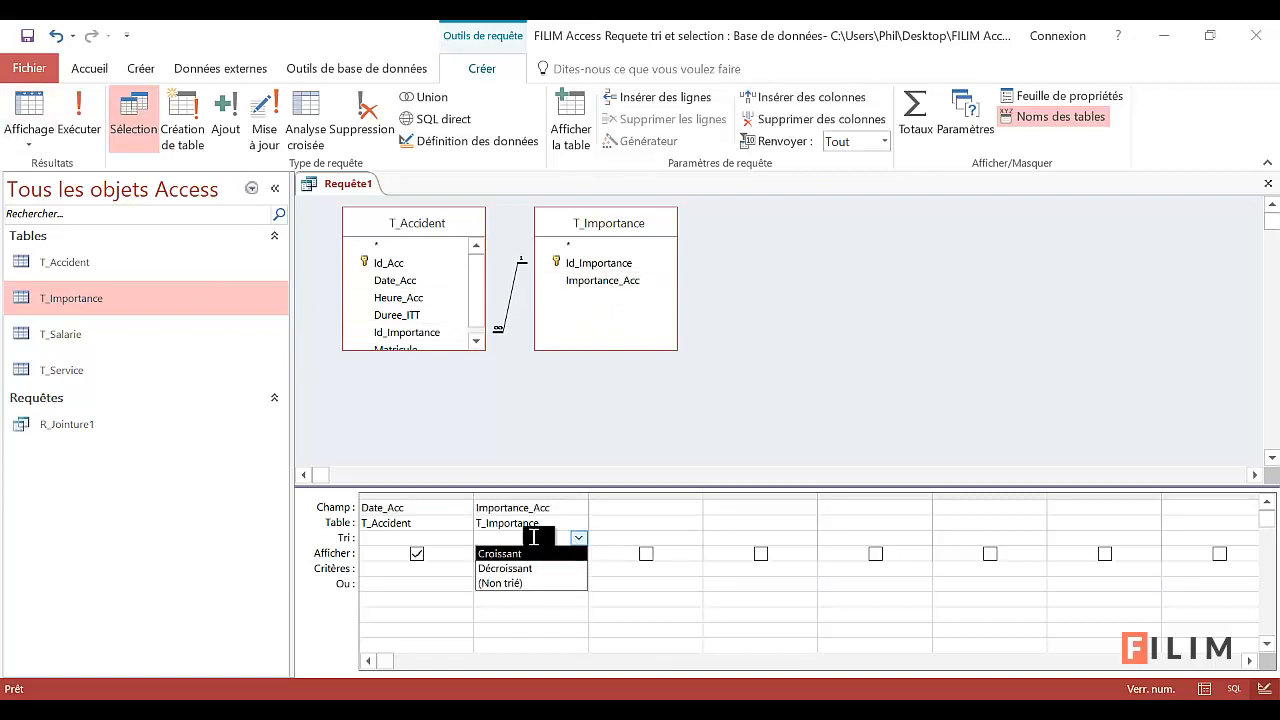
left_click(535, 553)
Step: Display the query results, check which Importance_Acc values are listed, and return to the query design
left_click(72, 125)
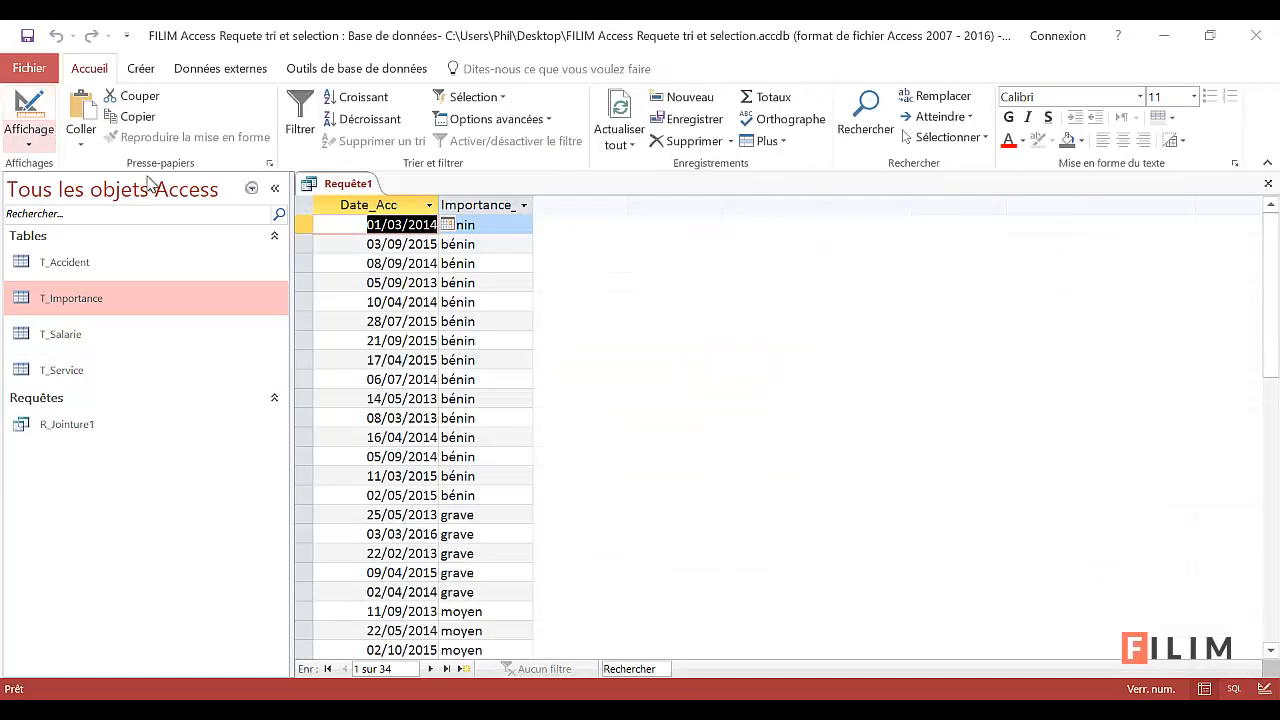
left_click(489, 283)
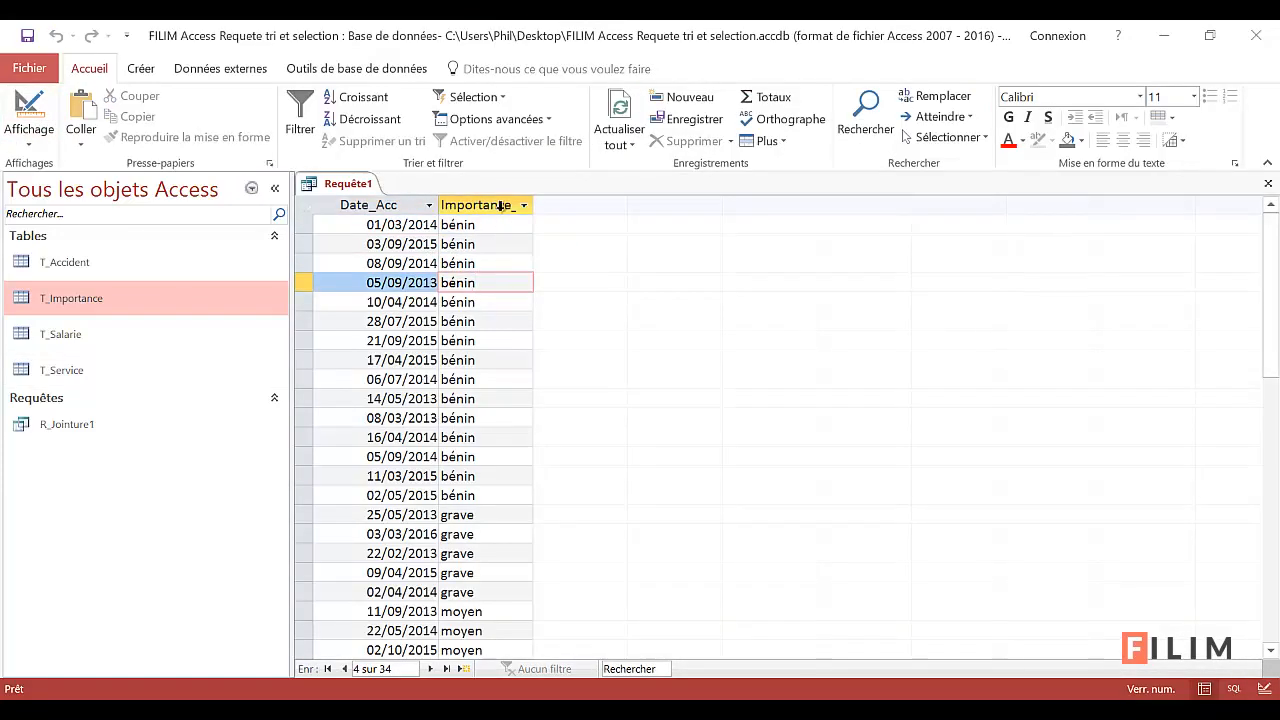
scroll(500, 551, "down", 4)
scroll(500, 551, "up", 4)
left_click(28, 106)
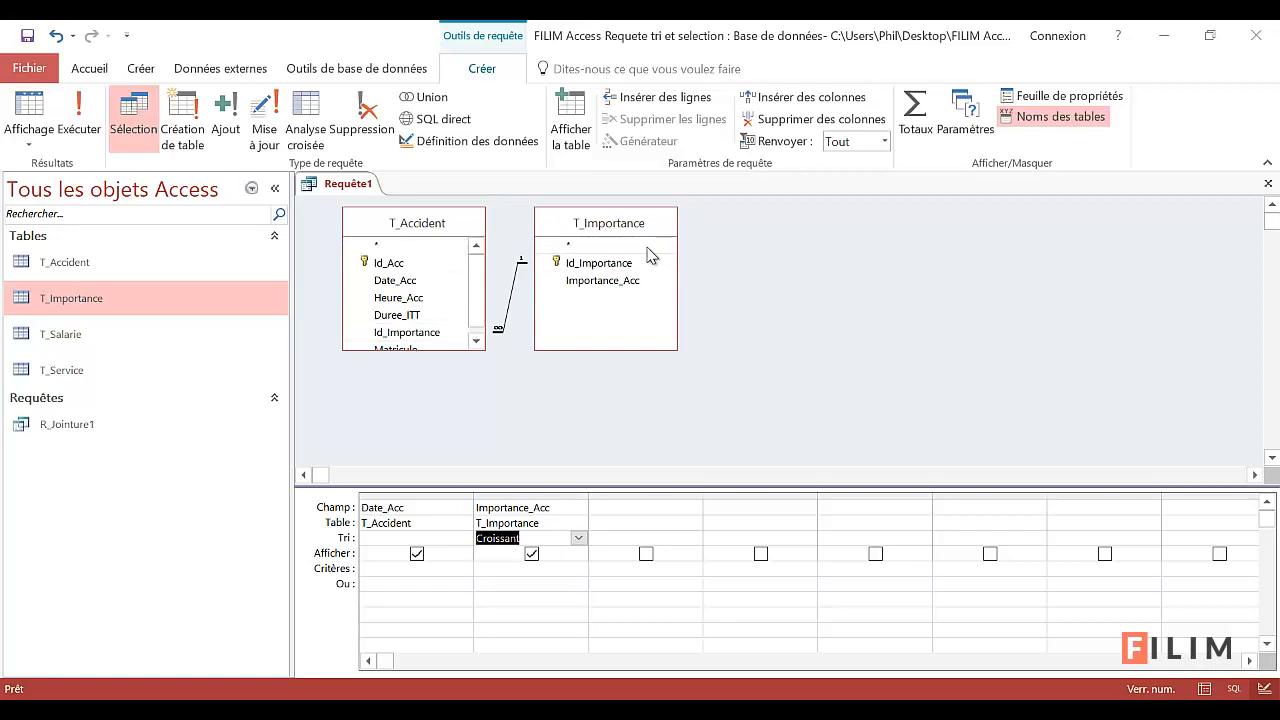
Step: Change the join between T_Accident and T_Importance to include all T_Importance records and only the matching T_Accident records
double_click(510, 305)
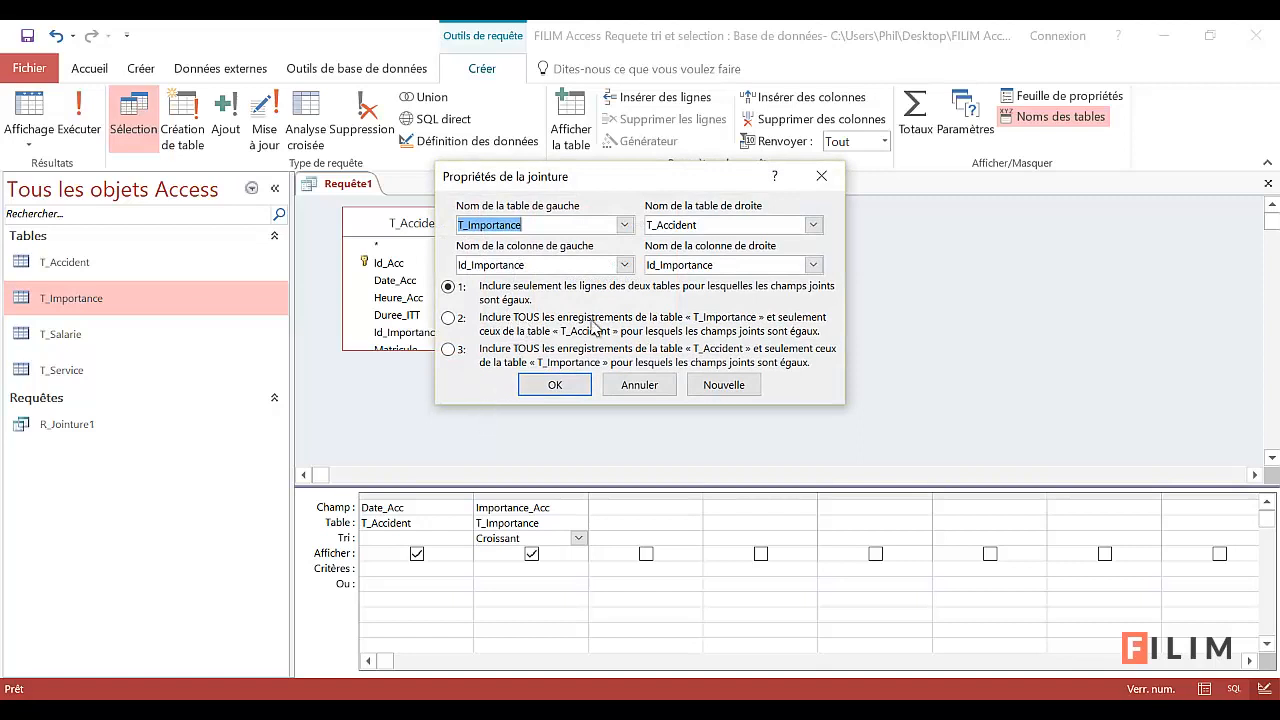
left_click(449, 318)
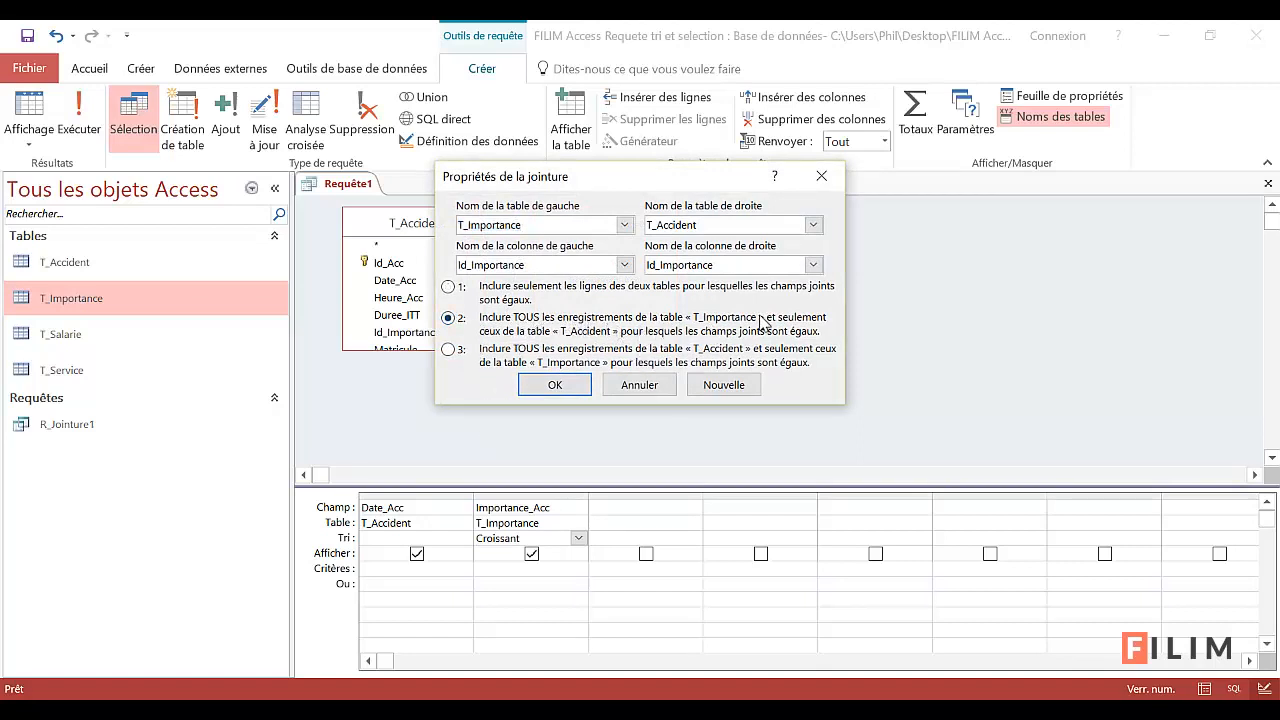
left_click(530, 385)
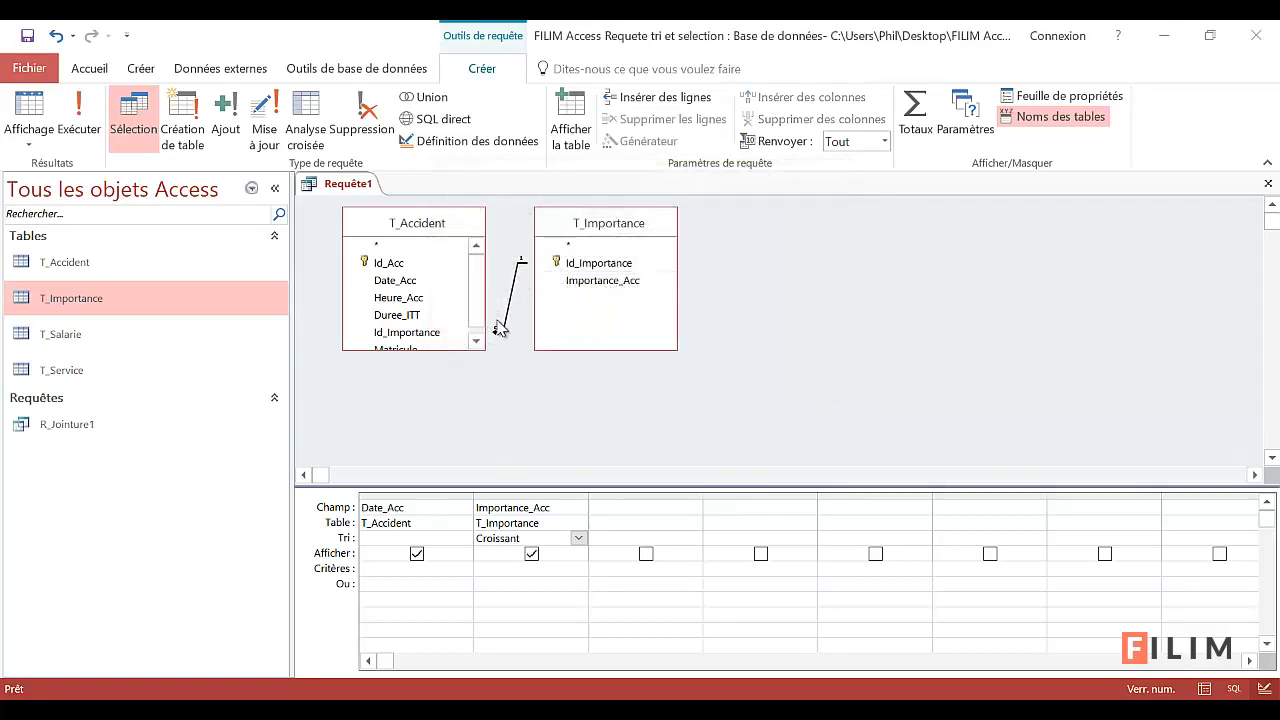
Step: Display the query results, check the rows at the end of the list for importance levels without an accident date, and return to the design
left_click(8, 115)
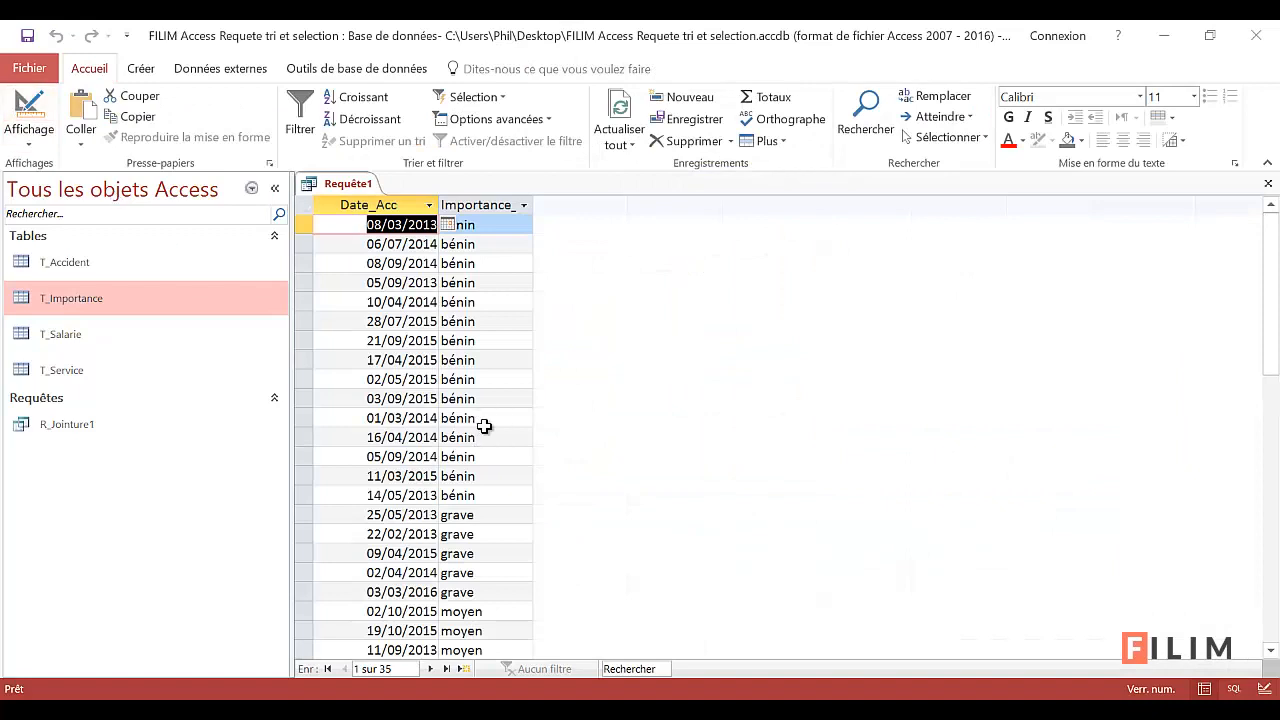
scroll(493, 443, "down", 5)
scroll(491, 440, "up", 1)
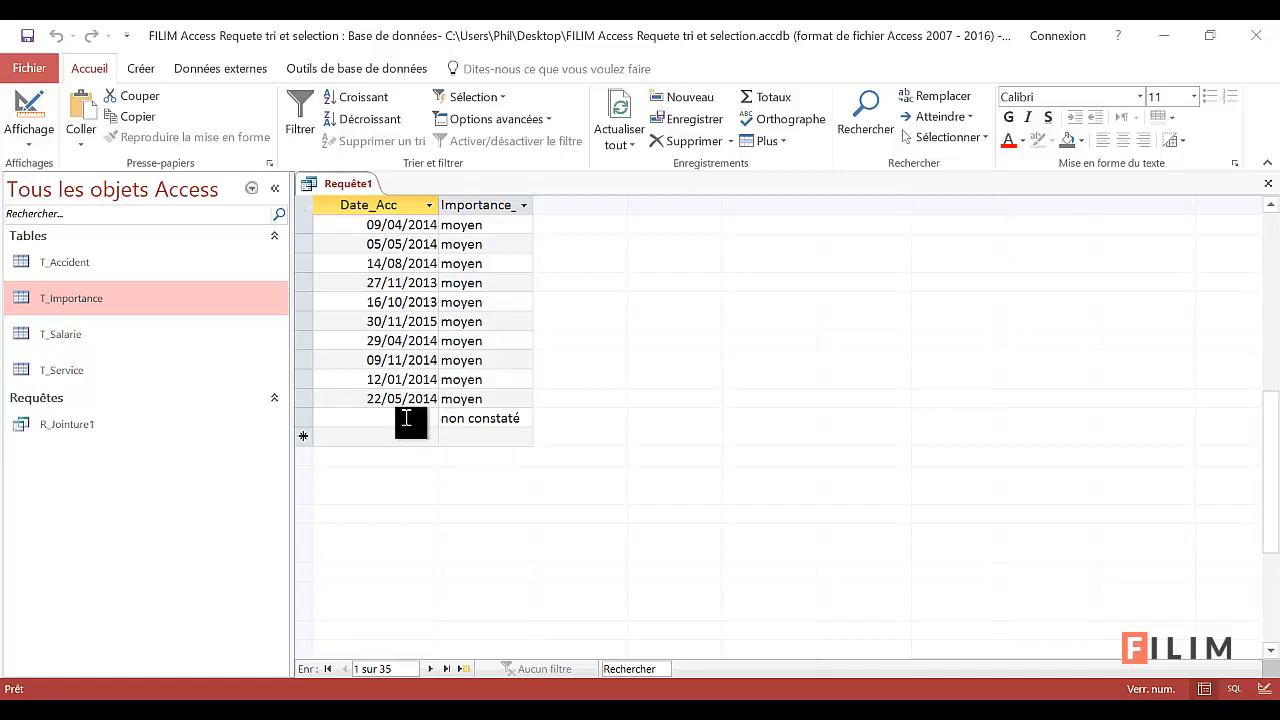
left_click(28, 106)
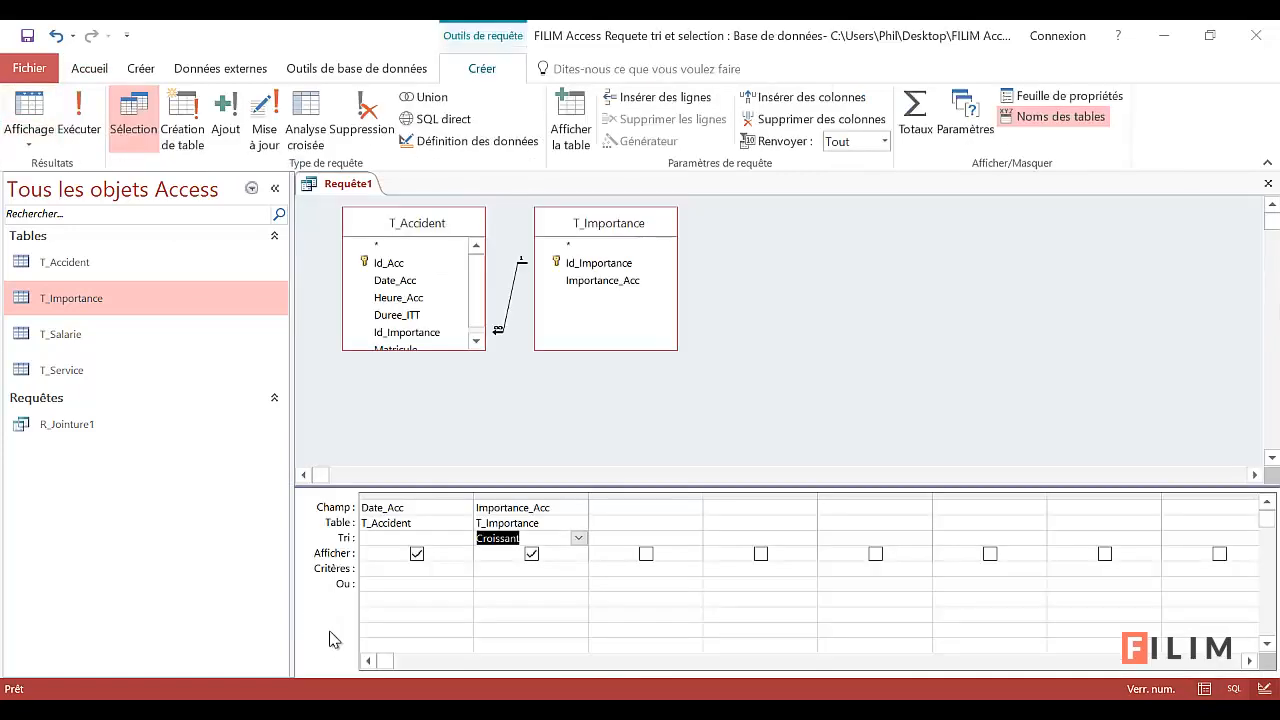
Step: Set the criterion of the Date_Acc field to null and display the query results
left_click(412, 568)
type("nu")
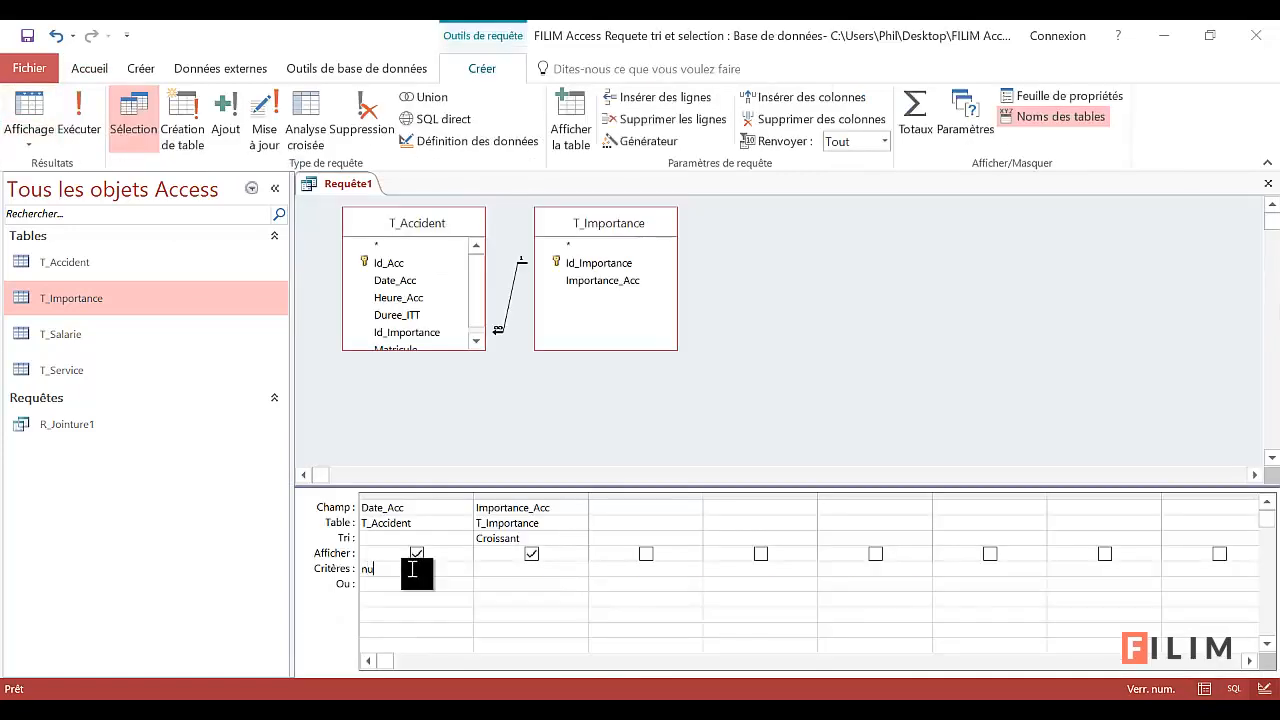
type("ll")
key("Return")
left_click(12, 100)
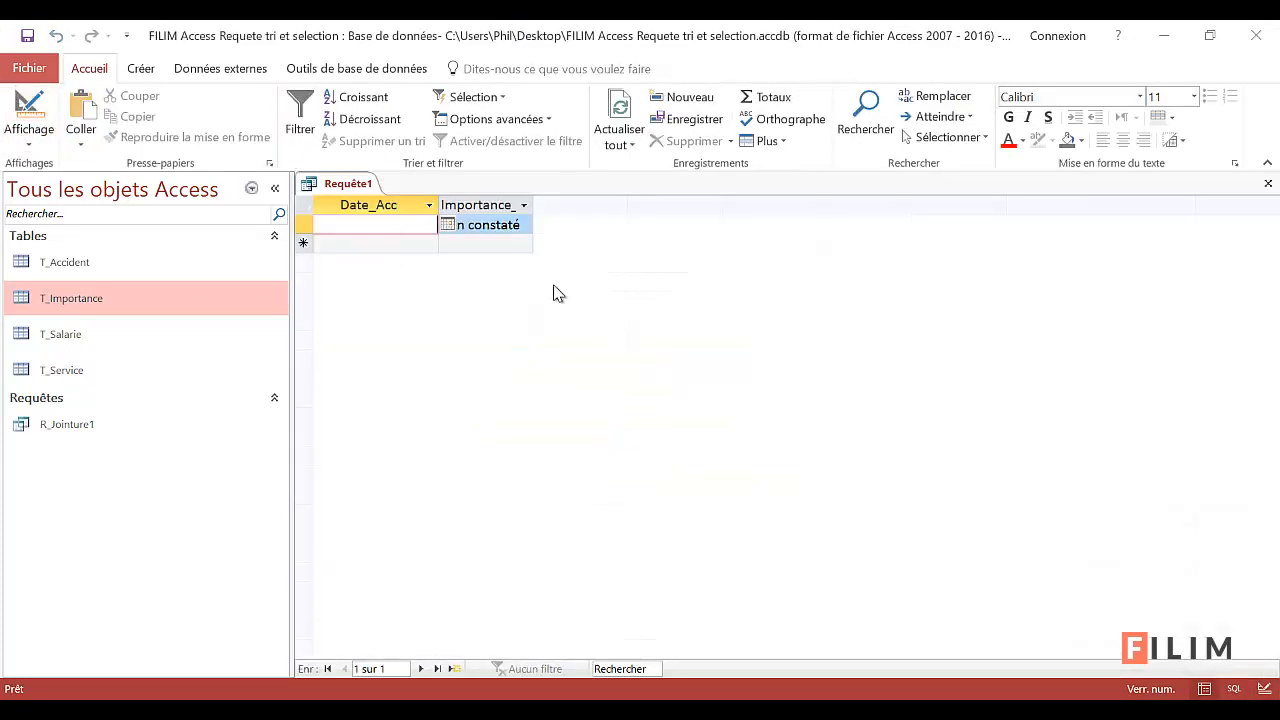
left_click(520, 248)
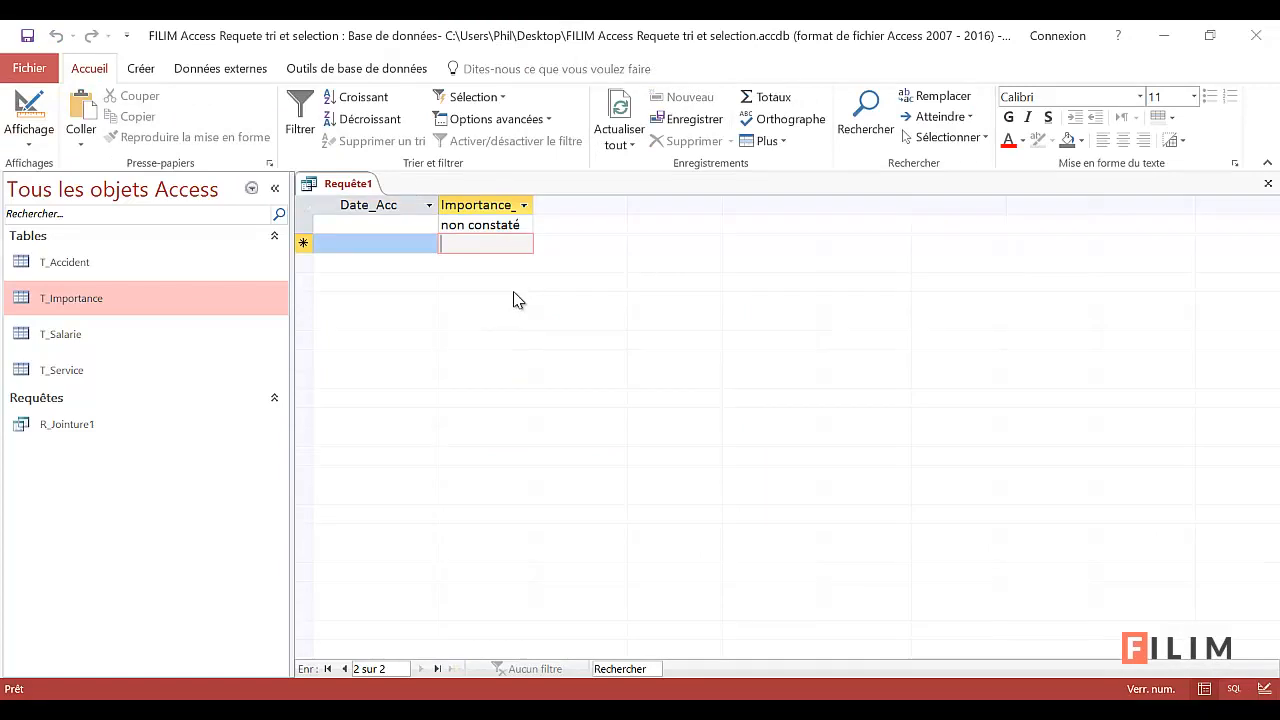
Step: Save the query as R_Jointure2 and close it
key("ctrl+s")
type("R_Jointure2")
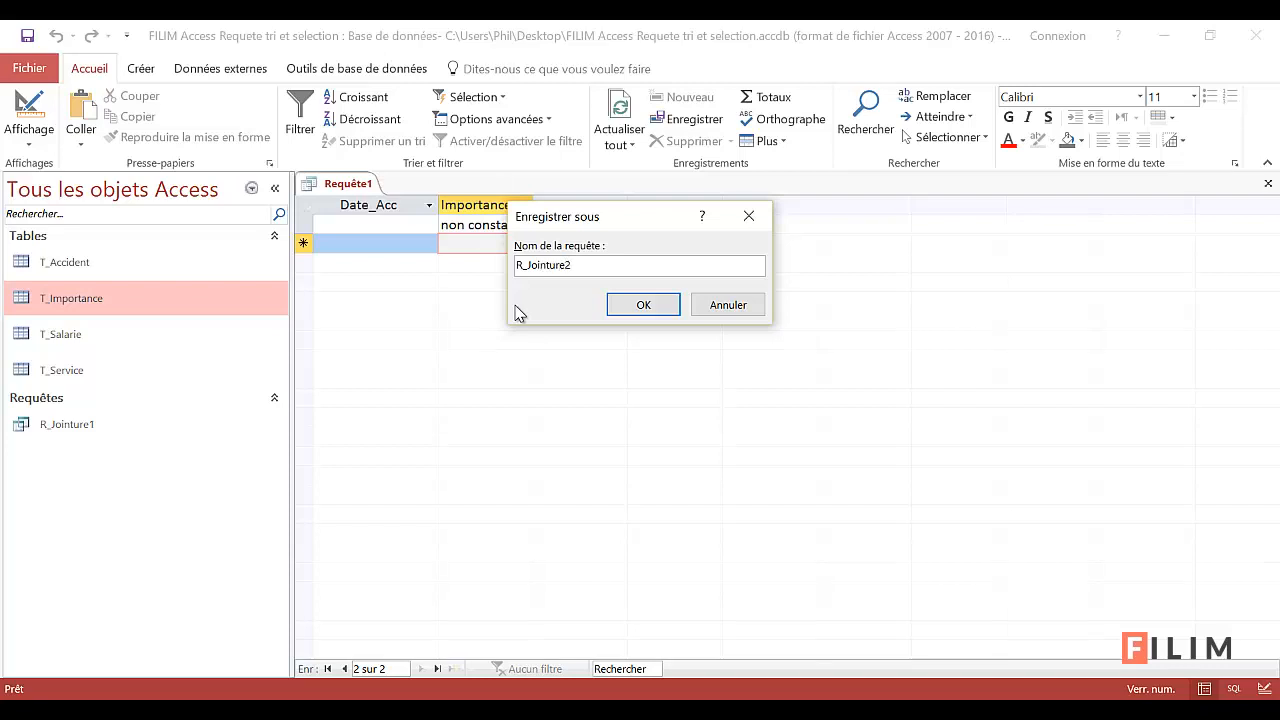
key("Return")
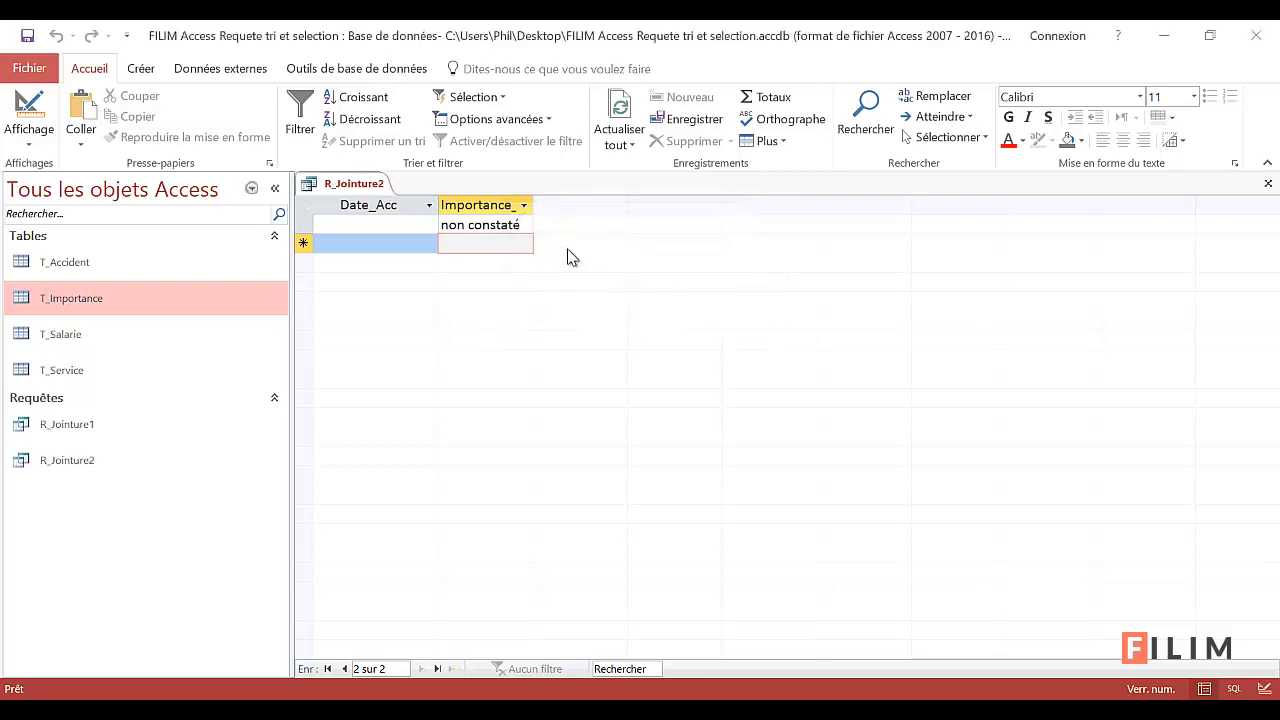
left_click(1268, 183)
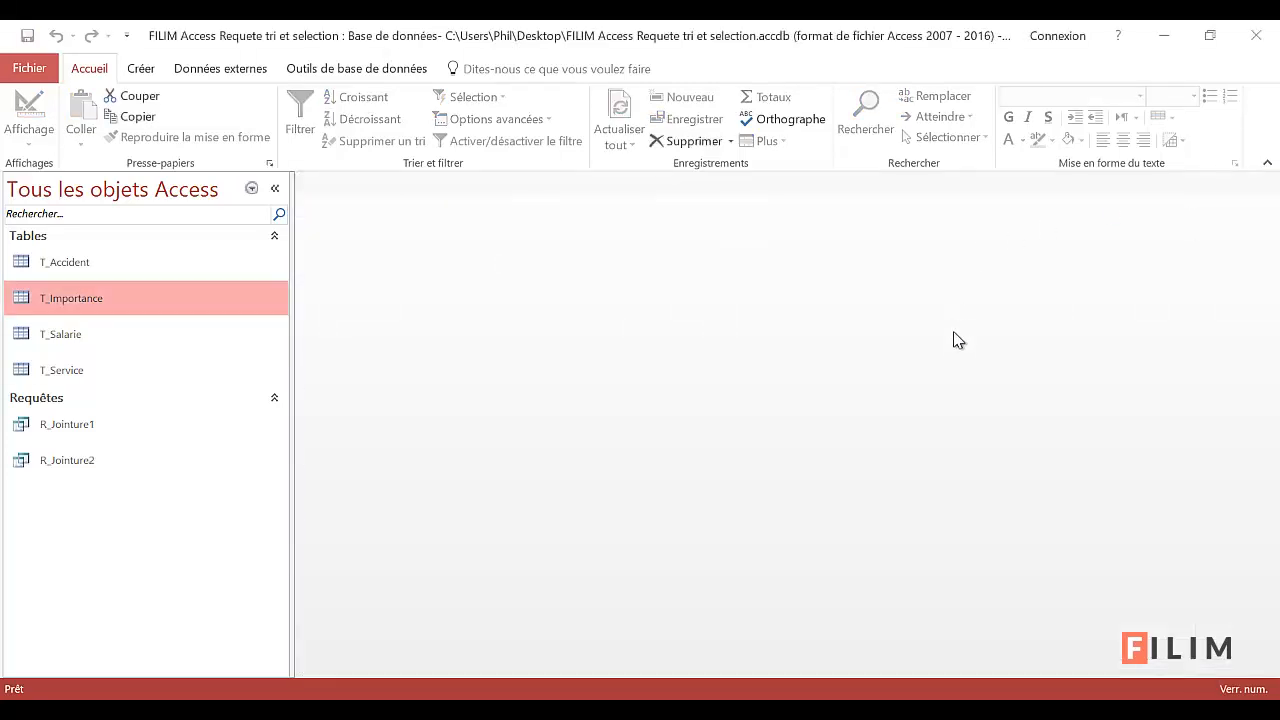
Step: Create a new query in design view containing the T_Service, T_Accident and T_Salarie tables
left_click(145, 72)
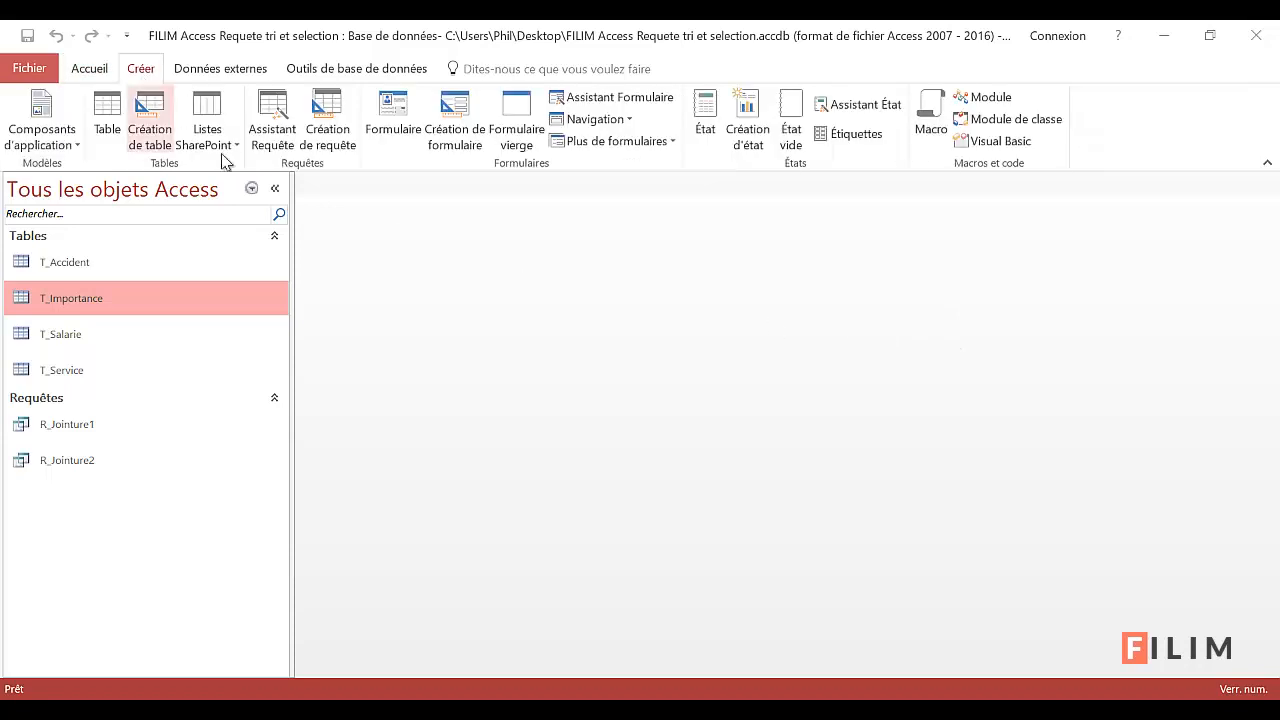
left_click(328, 135)
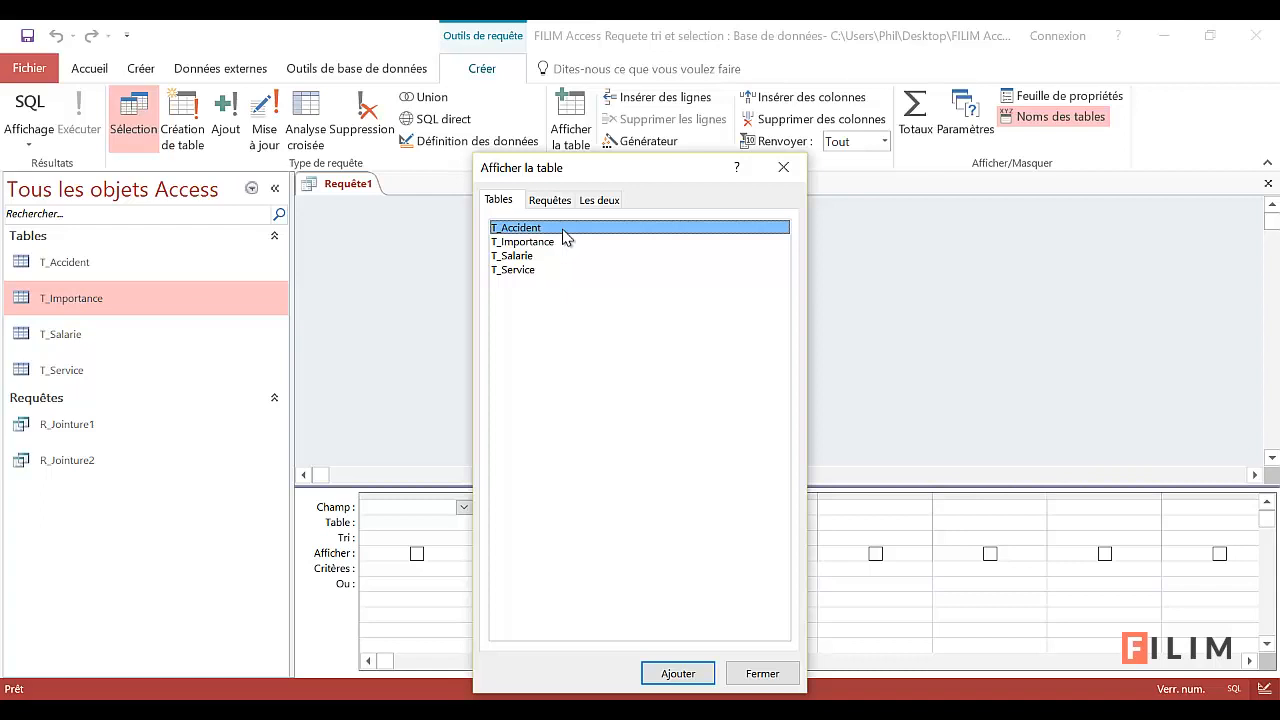
double_click(536, 272)
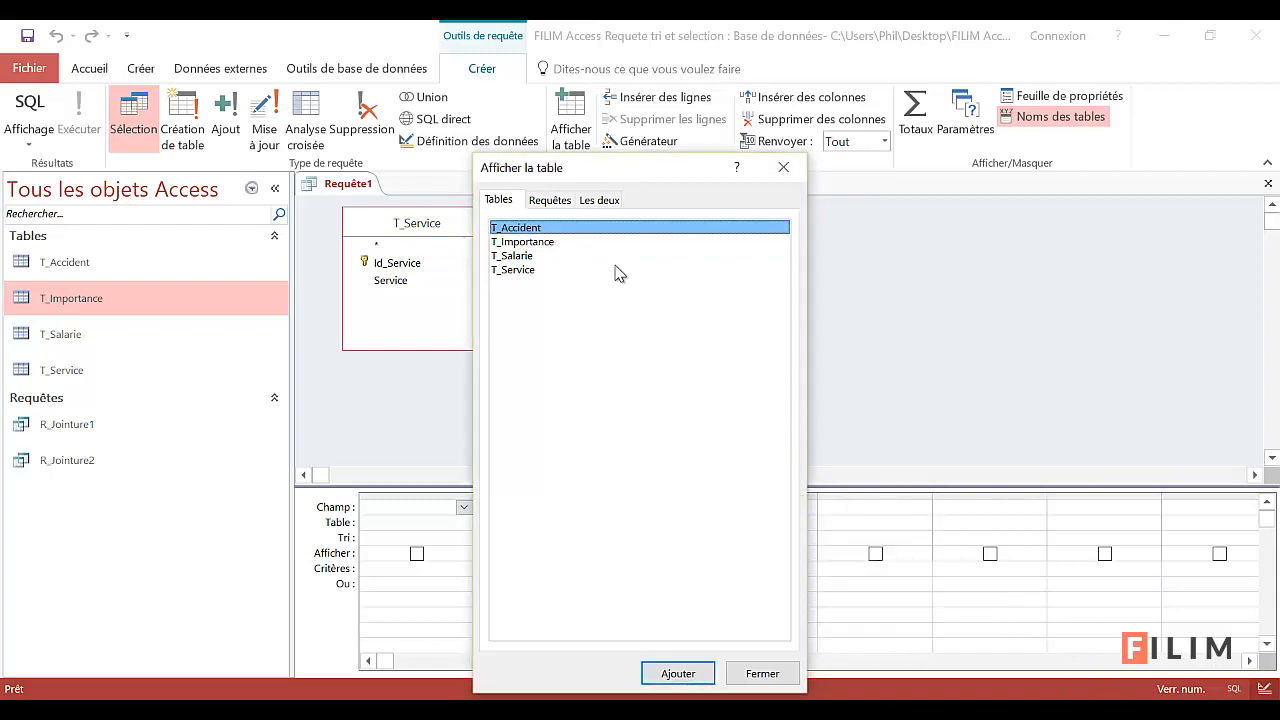
left_click_drag(613, 177, 889, 167)
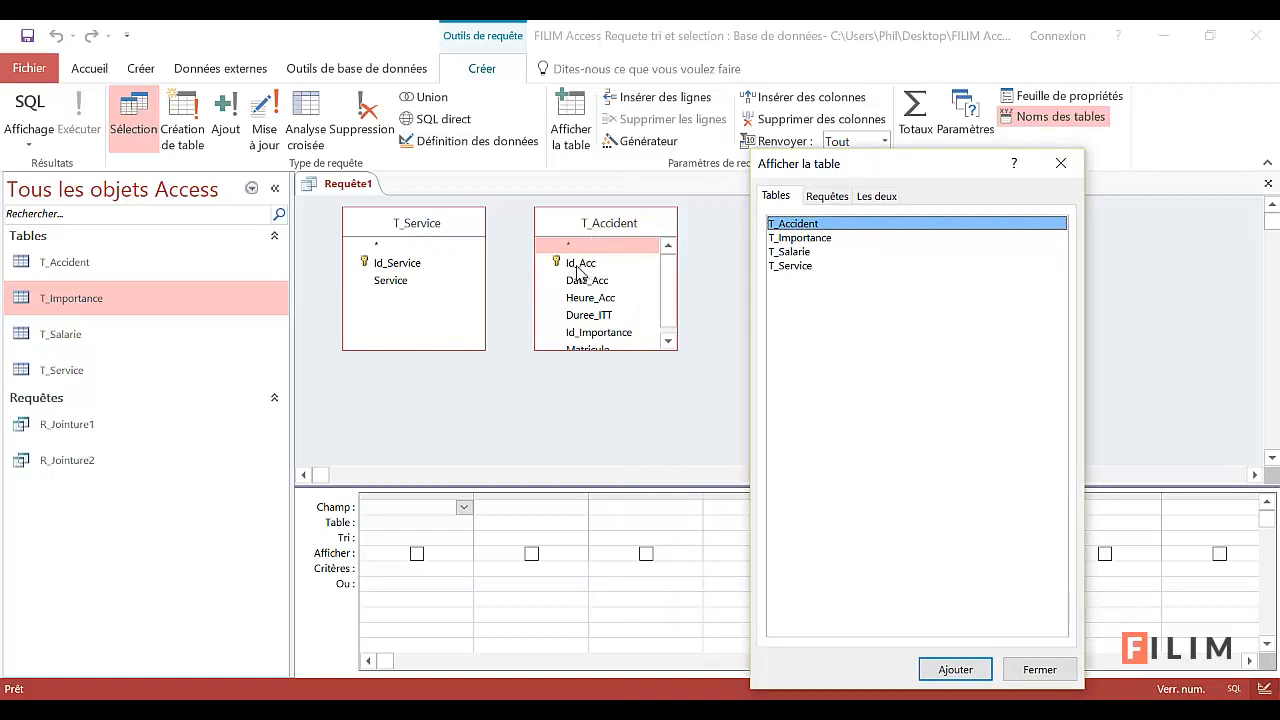
double_click(789, 252)
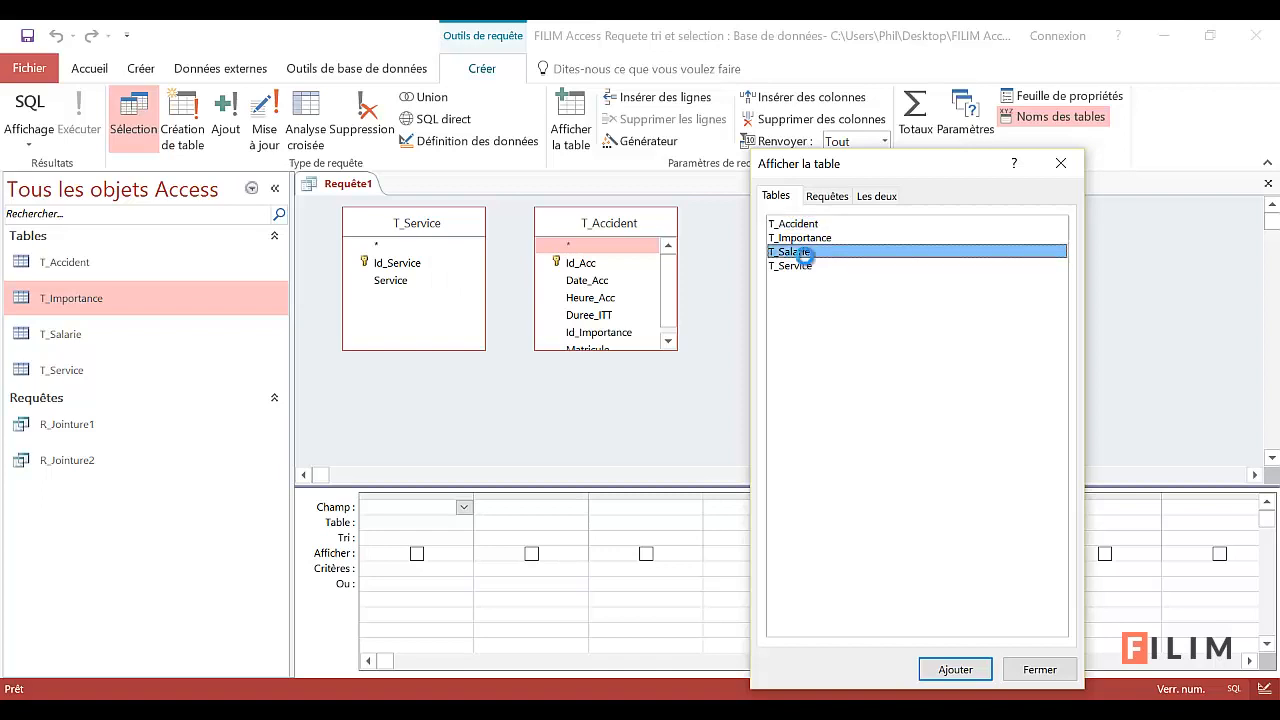
left_click(1061, 163)
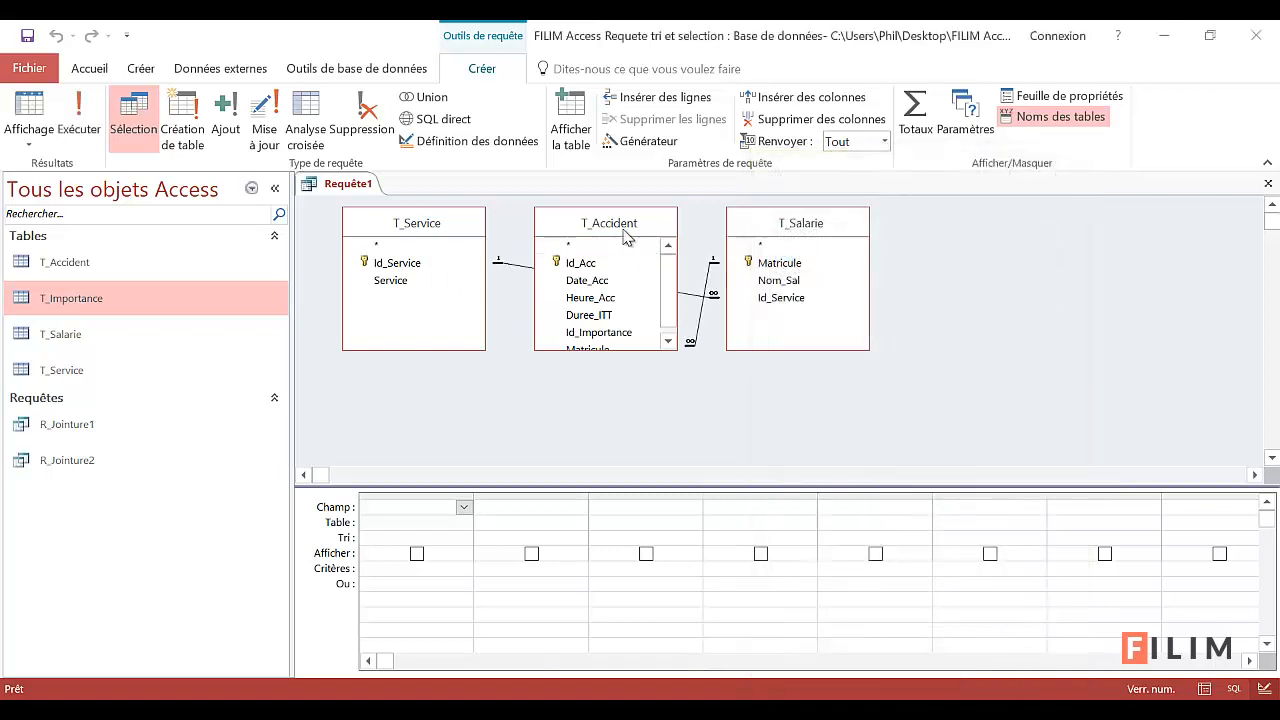
Step: Rearrange the query's tables so that T_Salarie sits between T_Service and T_Accident
left_click_drag(665, 225, 987, 248)
left_click_drag(733, 237, 558, 252)
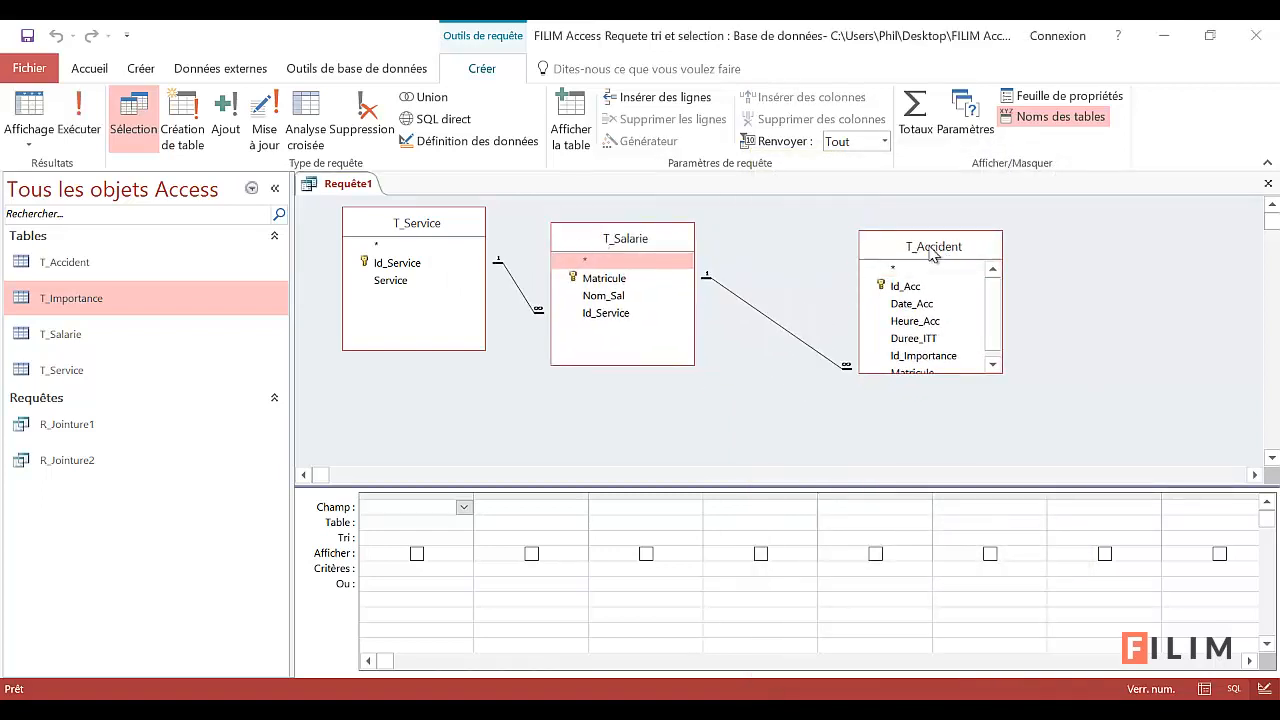
left_click_drag(930, 252, 853, 245)
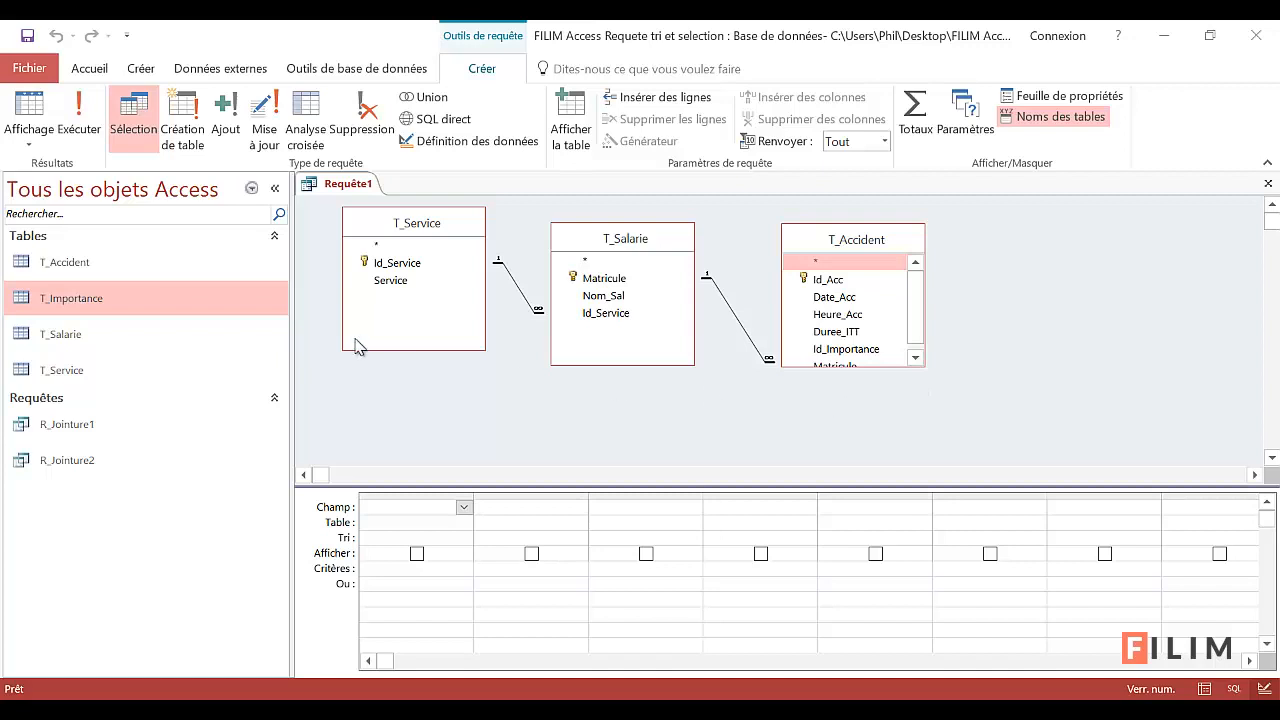
Step: Add Service from T_Service, Nom_Sal from T_Salarie and Date_Acc from T_Accident to the query grid
double_click(390, 282)
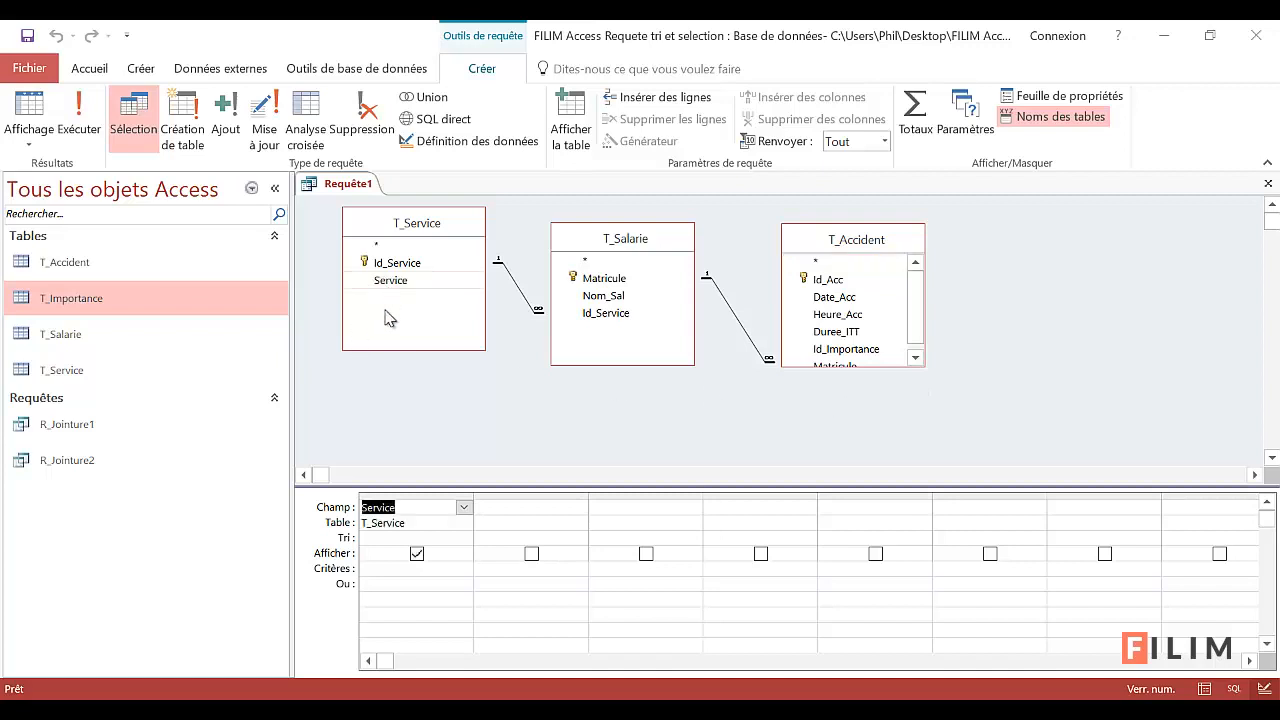
double_click(622, 298)
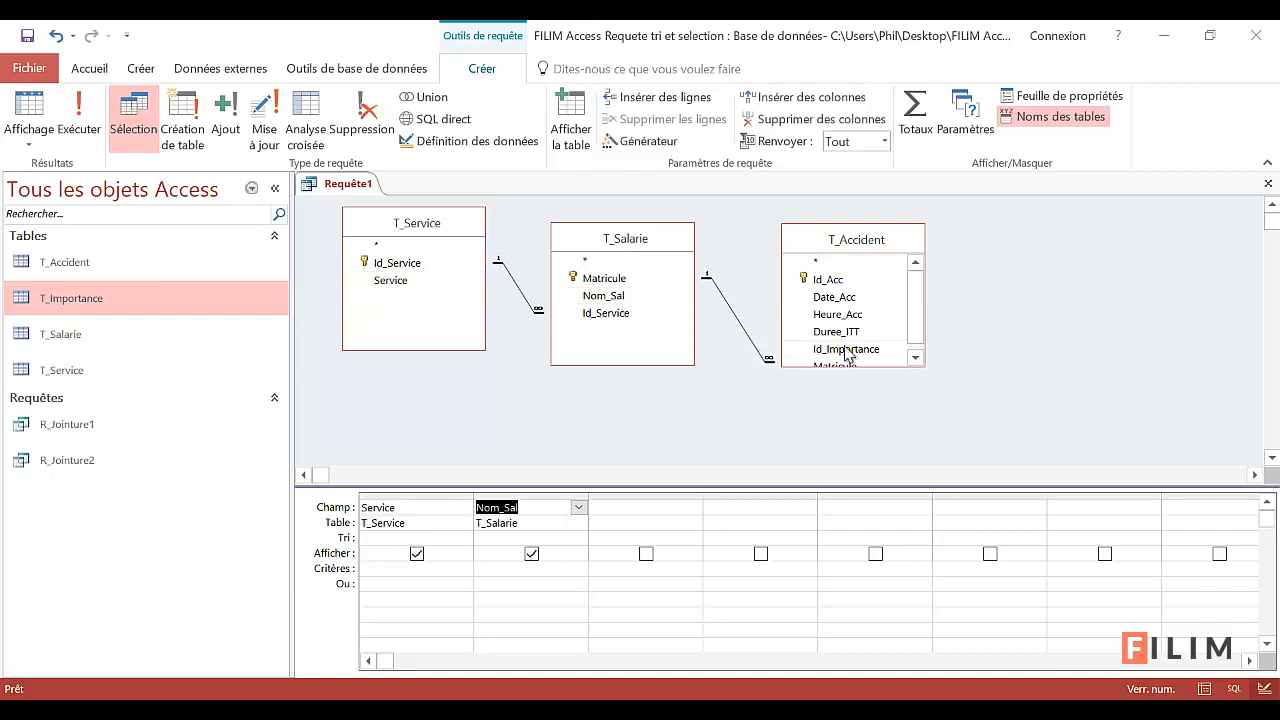
double_click(848, 300)
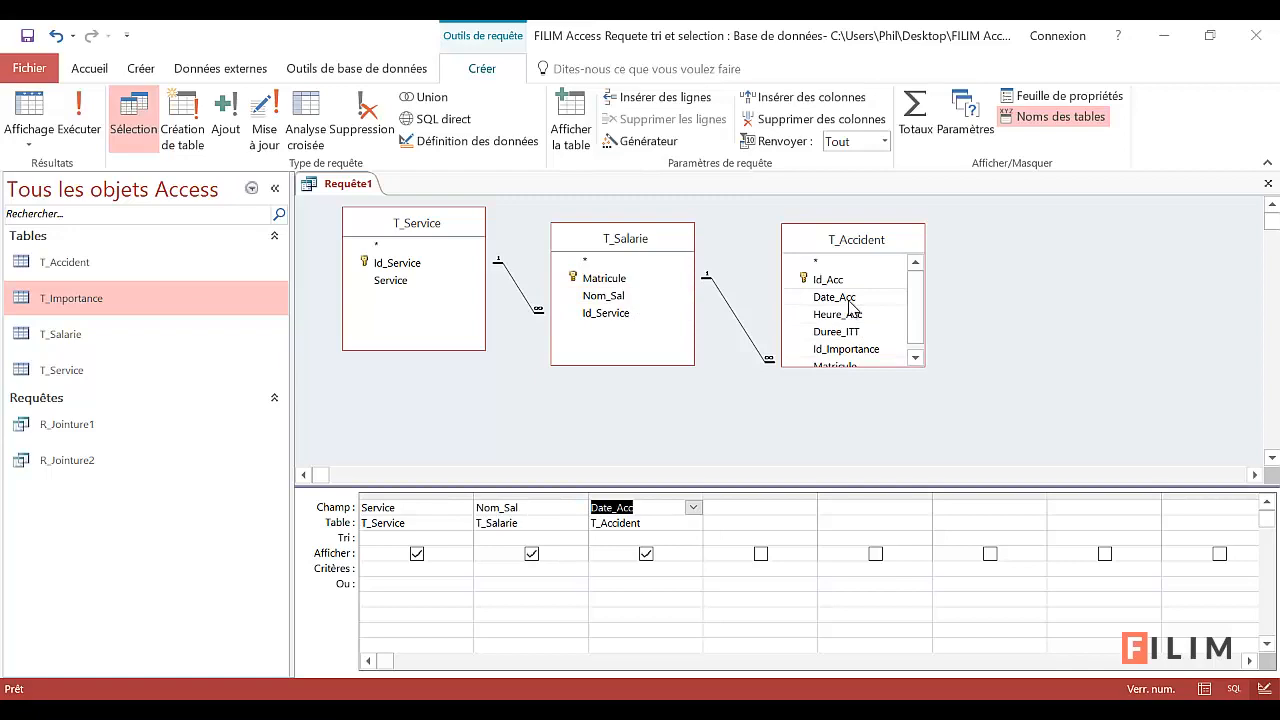
Step: Display the query results, look through the records from last to first, and return to the query design
left_click(29, 112)
left_click(512, 538)
left_click(447, 669)
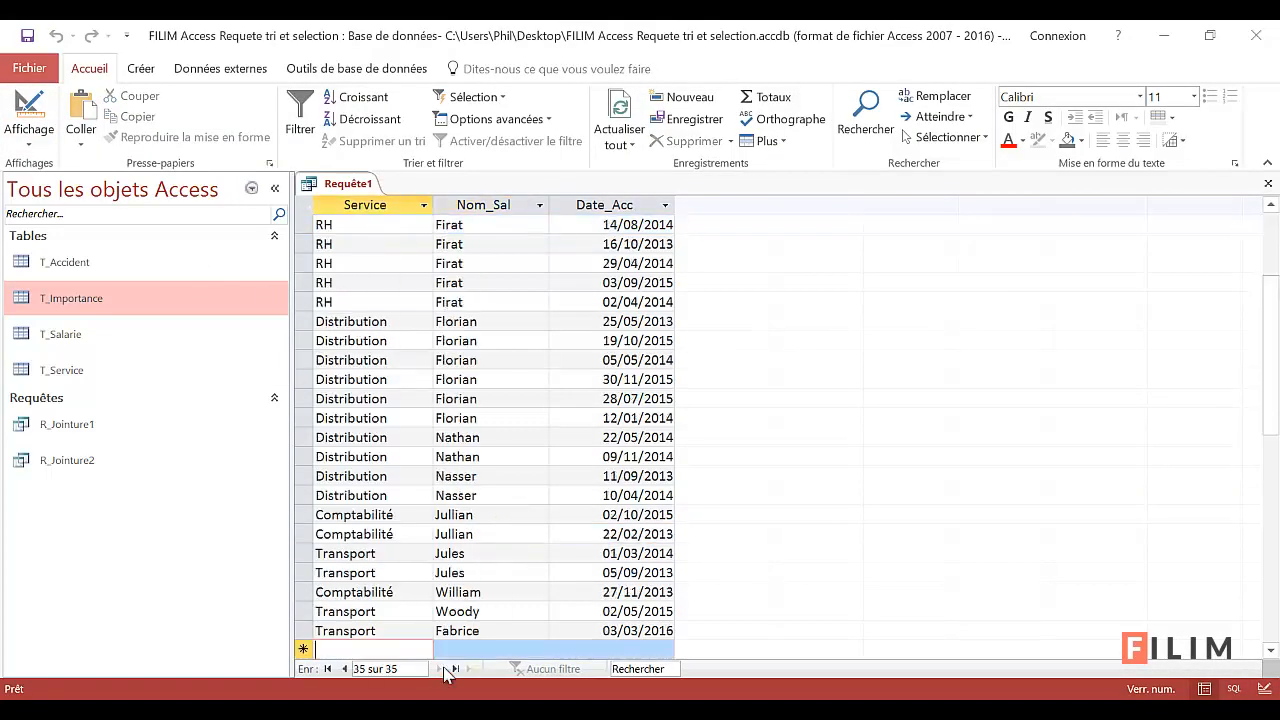
left_click(458, 611)
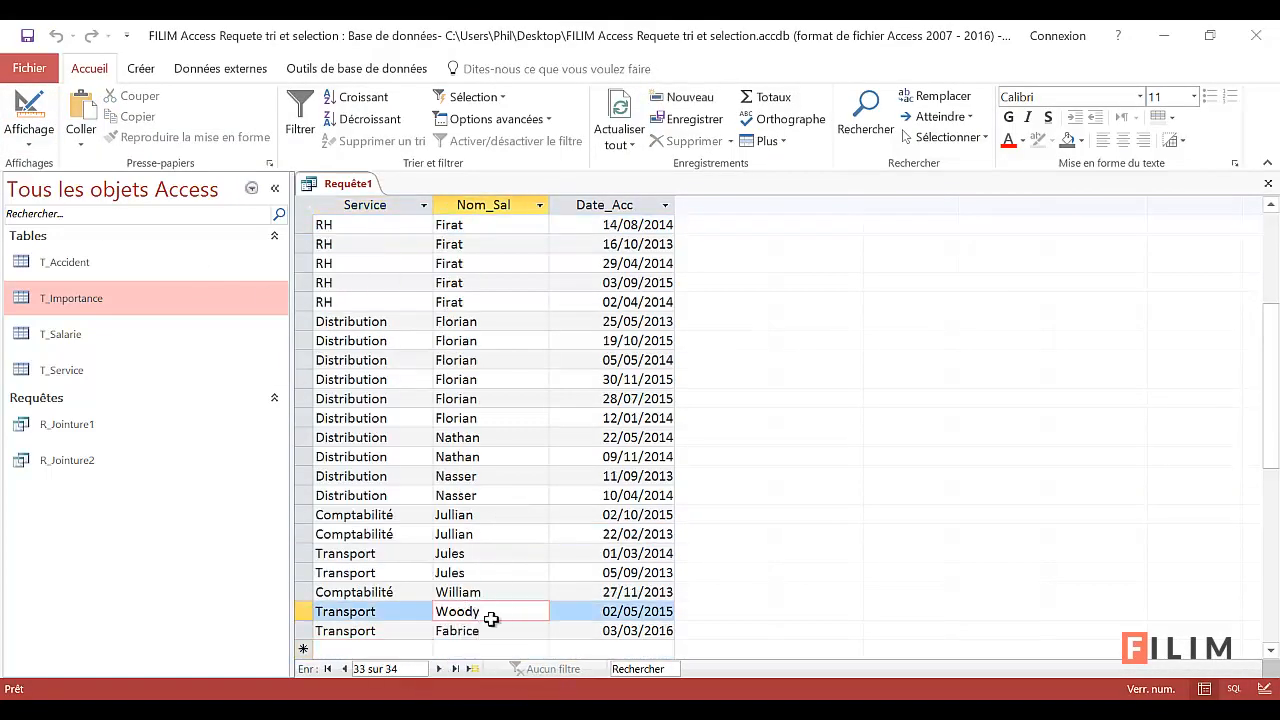
left_click(506, 591)
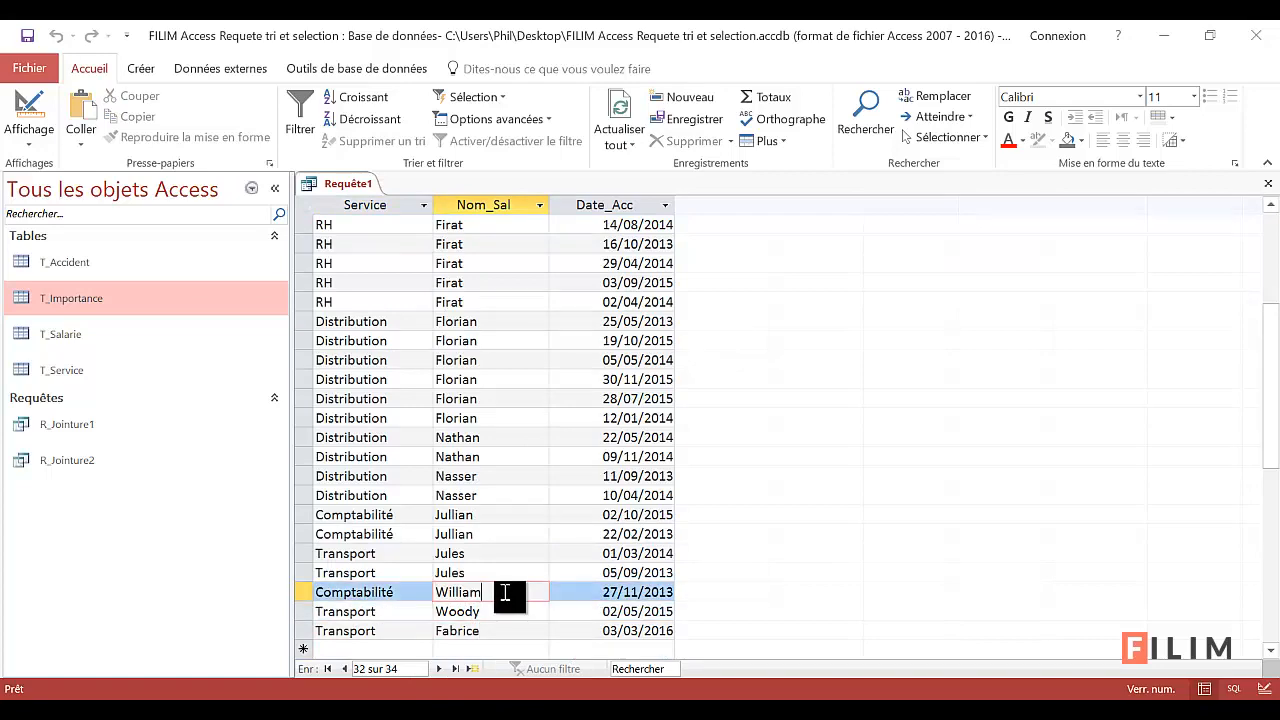
scroll(503, 585, "up", 4)
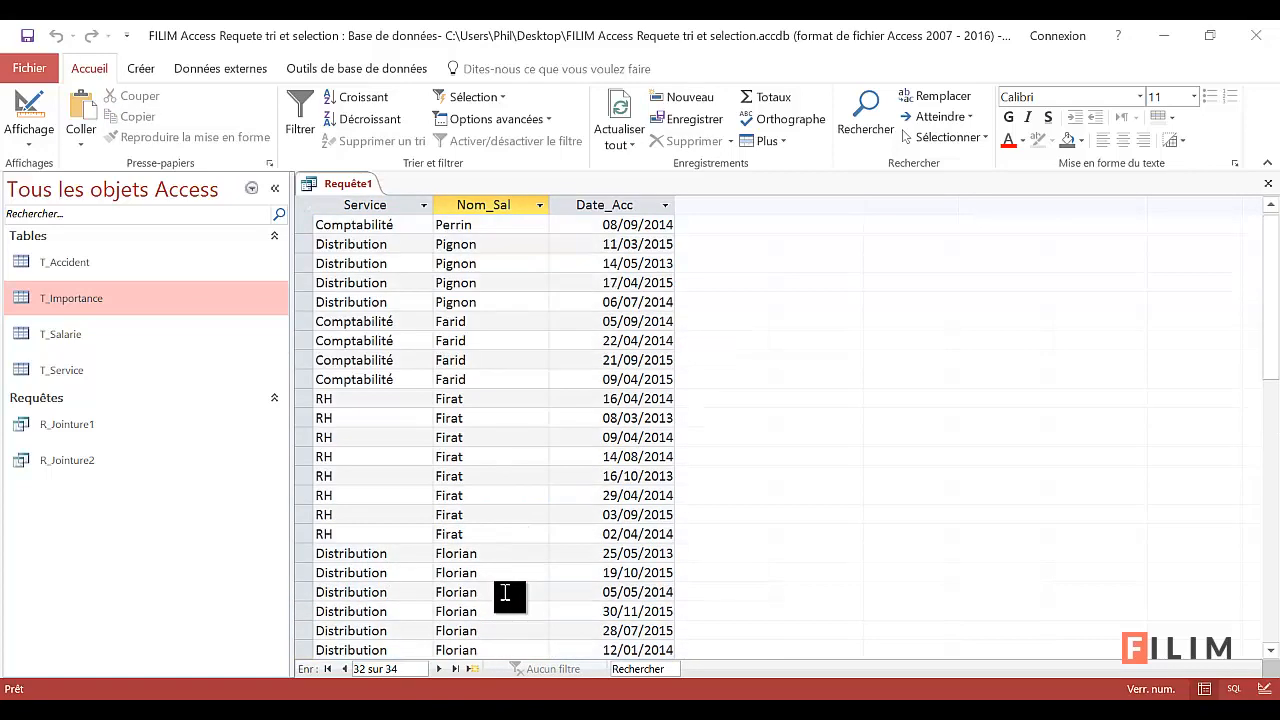
left_click(29, 110)
Step: Sort the Service field in ascending order, review which services are listed in the results, and return to the query design
double_click(431, 540)
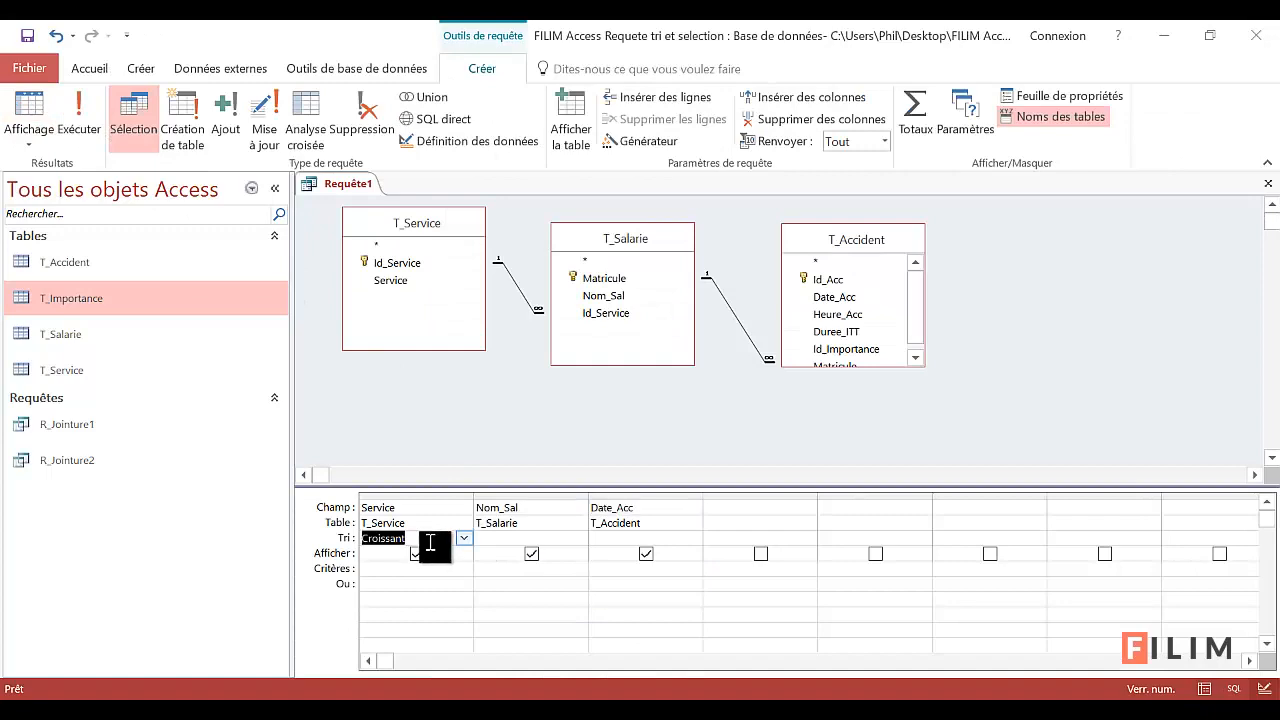
left_click(17, 114)
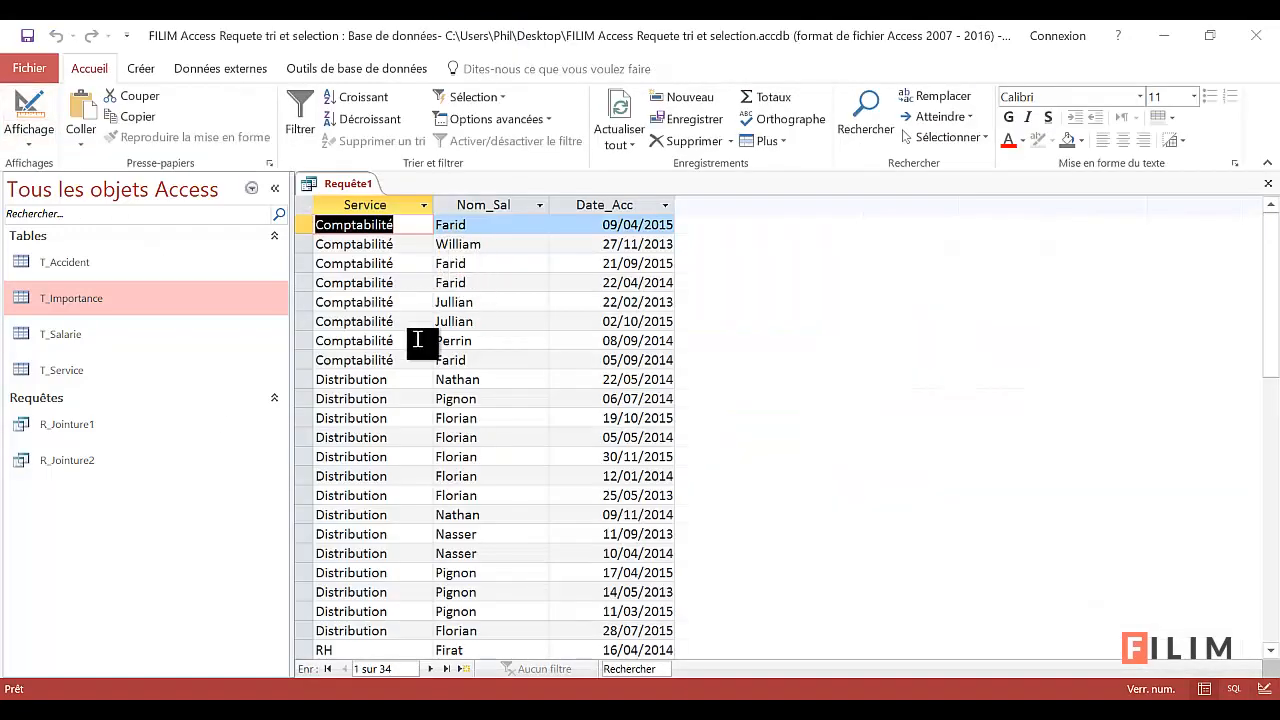
scroll(380, 434, "down", 4)
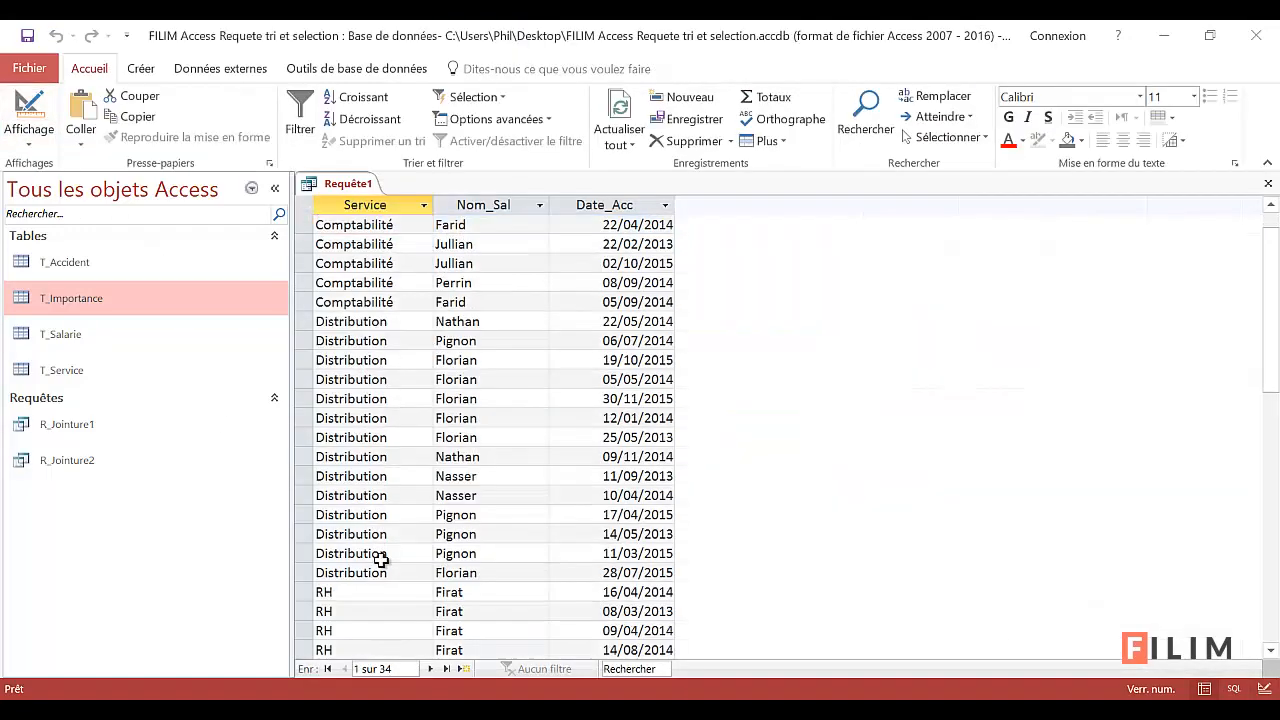
scroll(384, 590, "down", 1)
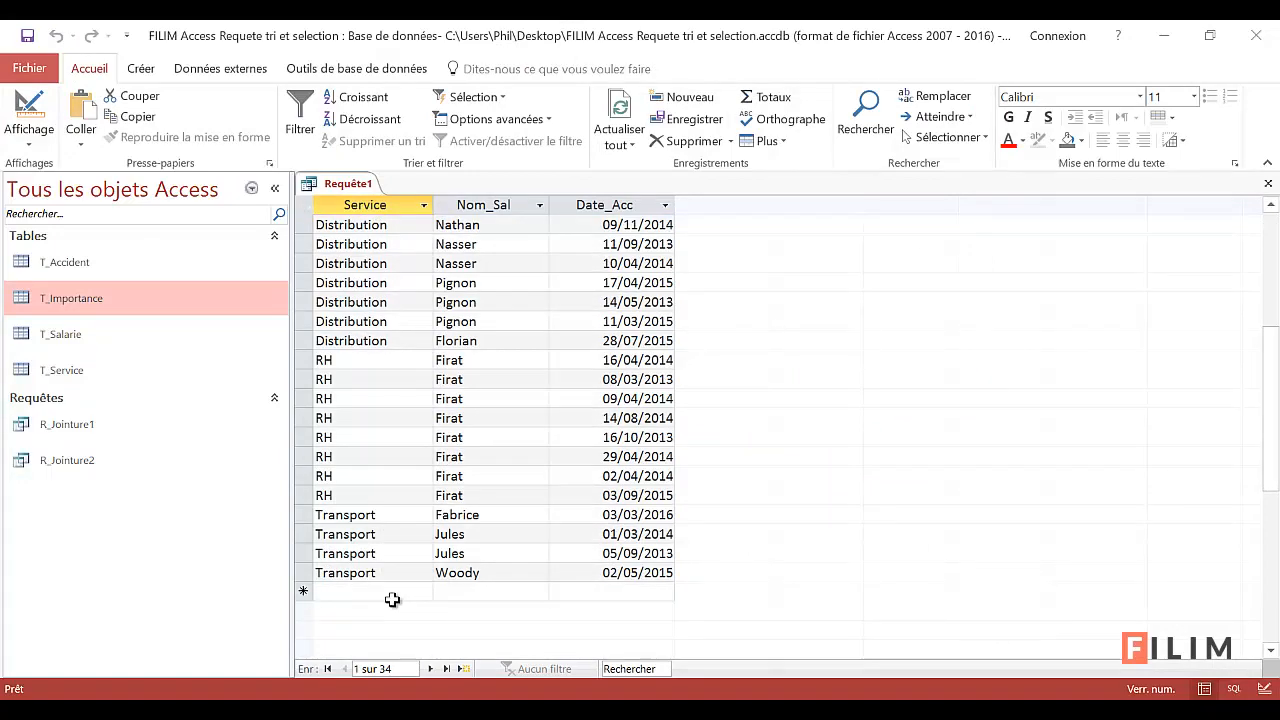
key("ctrl+Home")
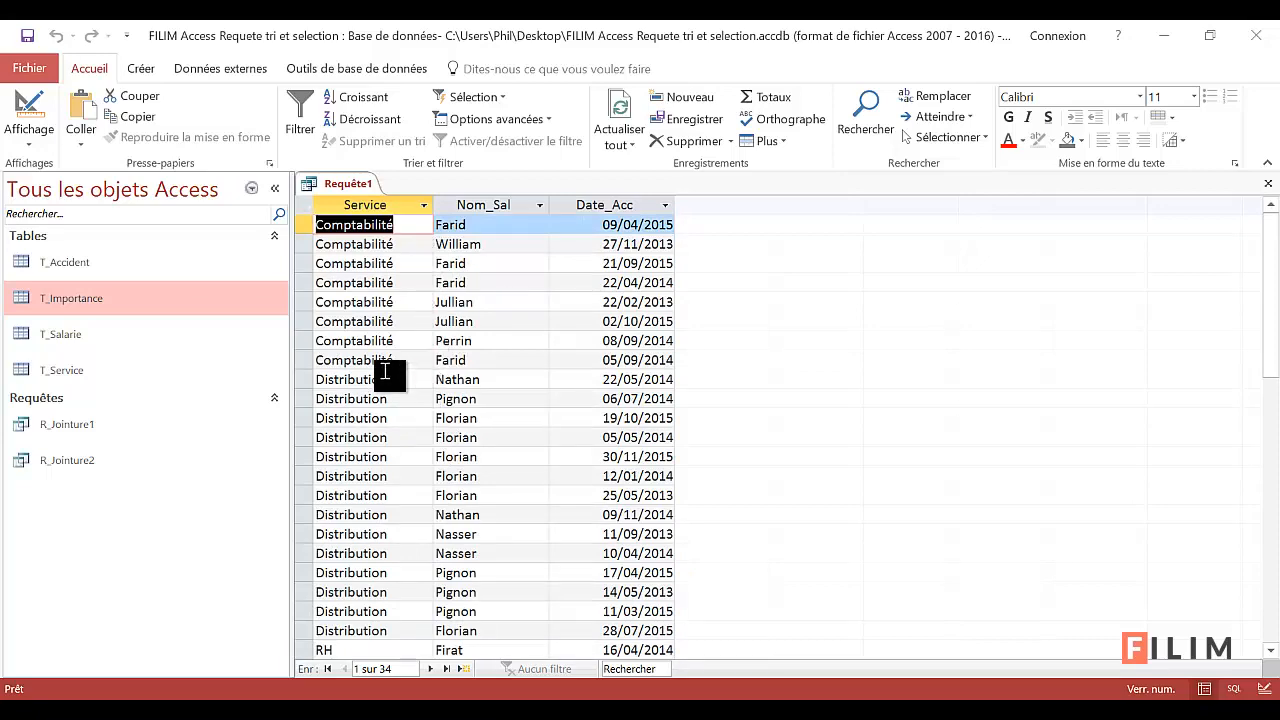
left_click(22, 108)
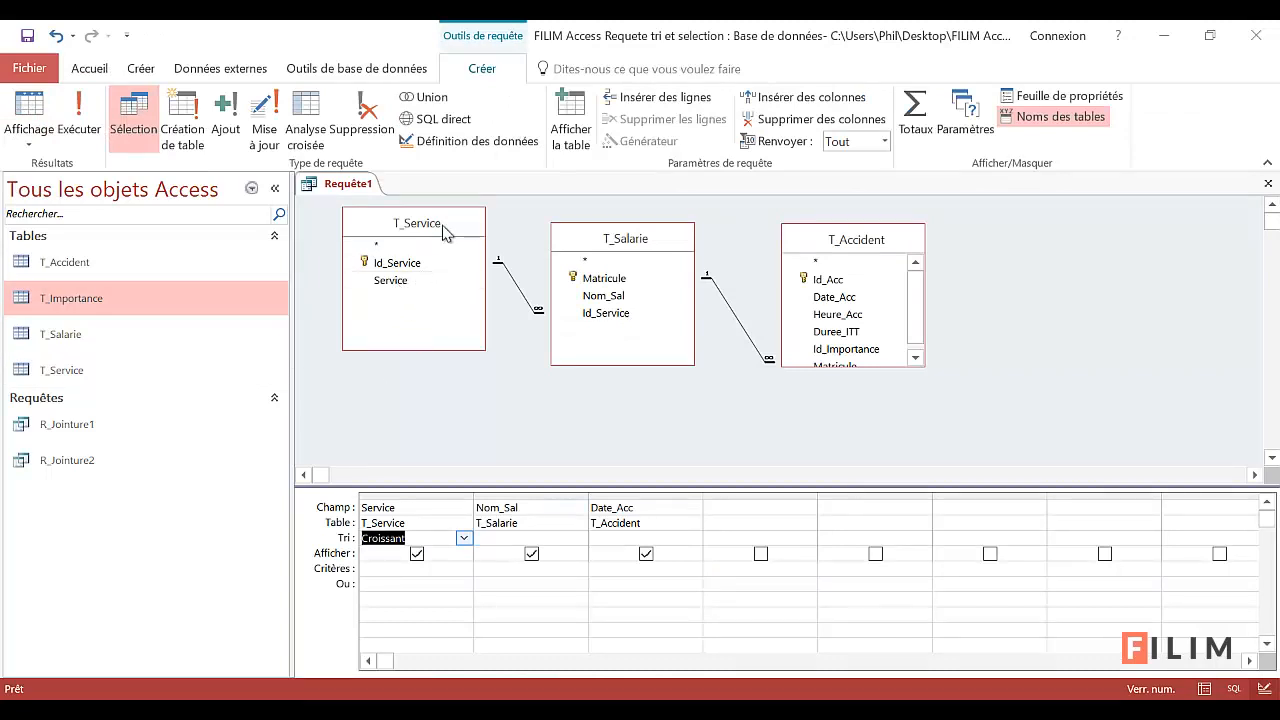
Step: Set the T_Service–T_Salarie join to include all T_Service records and try to display the query results
mouse_move(444, 233)
left_mouse_down()
mouse_move(459, 240)
mouse_move(436, 254)
mouse_move(460, 243)
mouse_move(456, 230)
left_mouse_up()
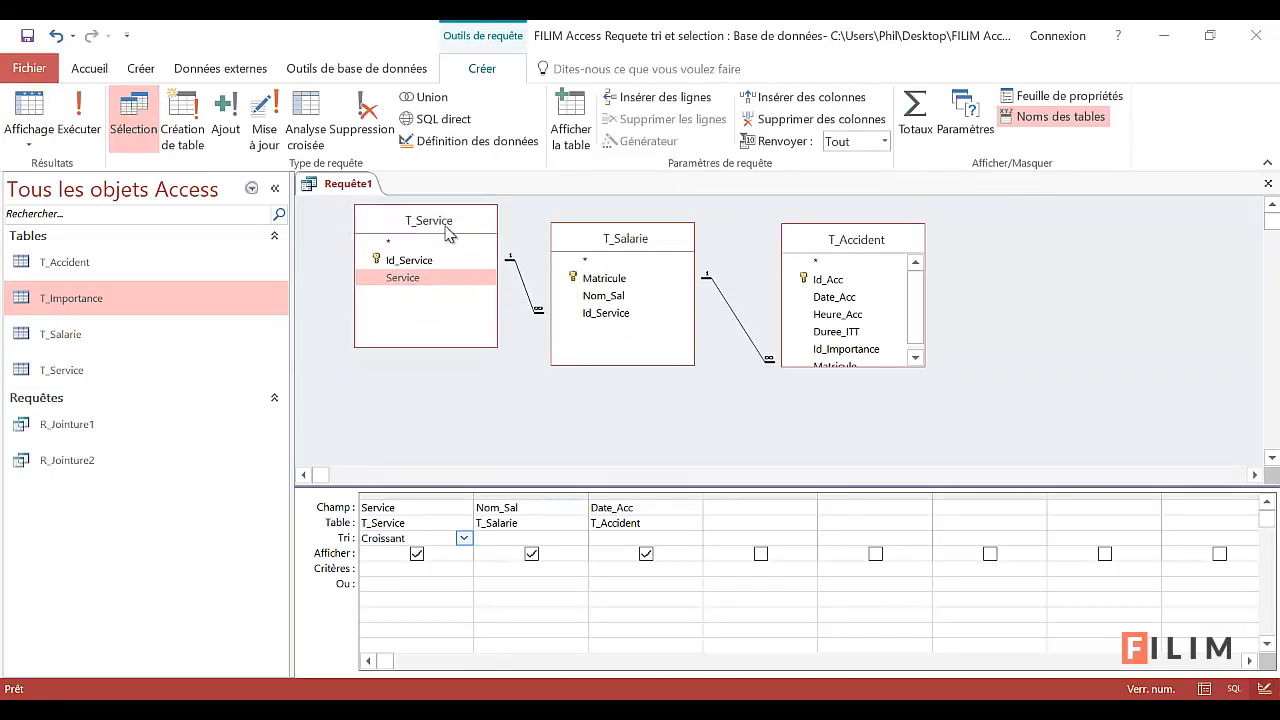
double_click(526, 291)
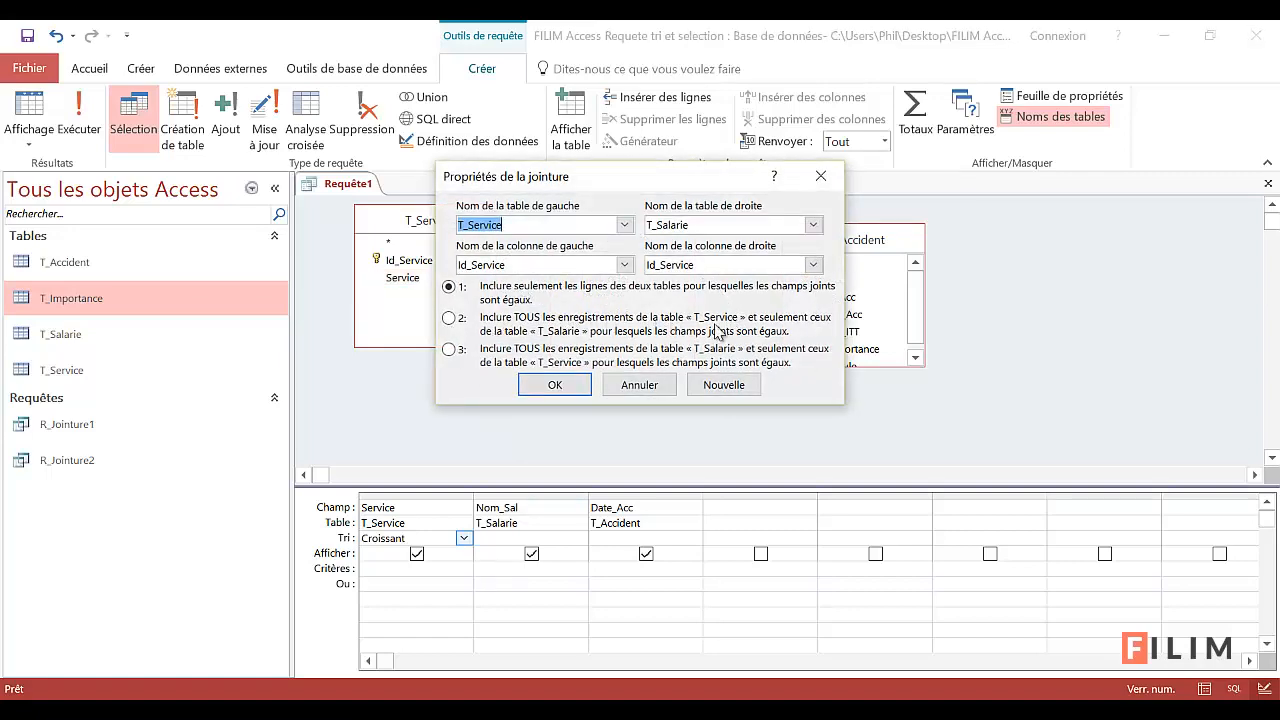
left_click(449, 319)
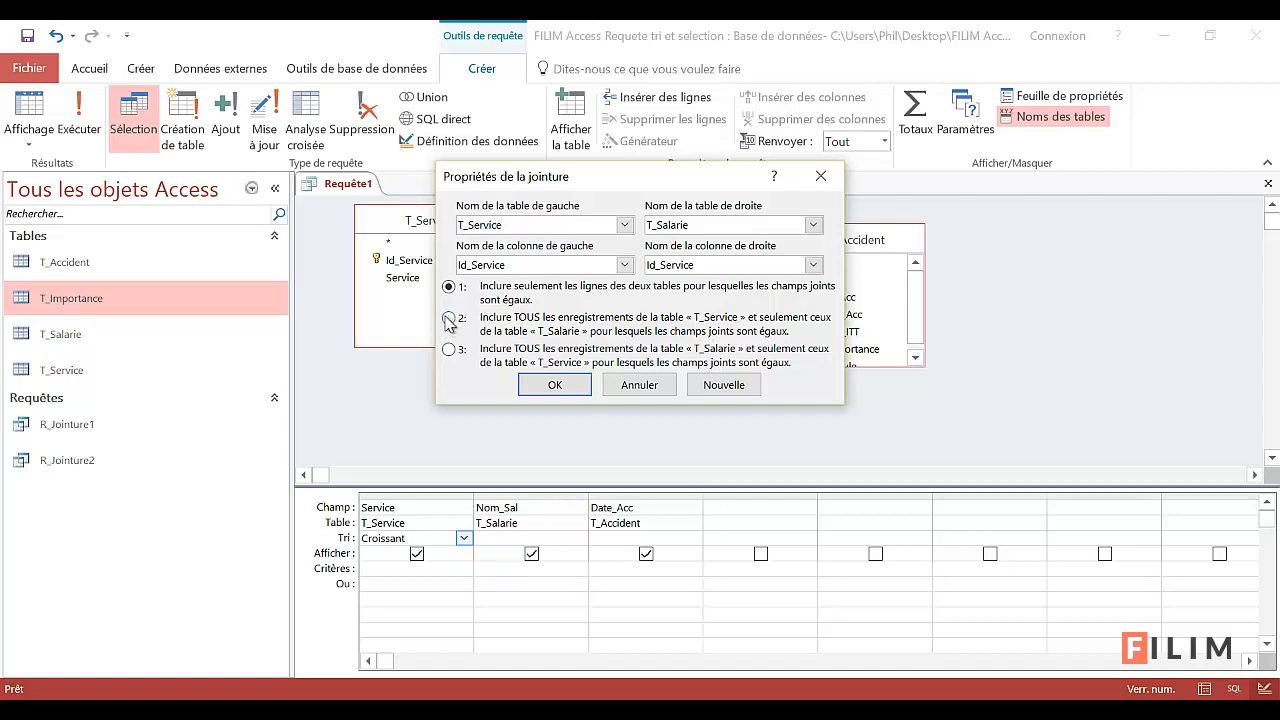
left_click(522, 388)
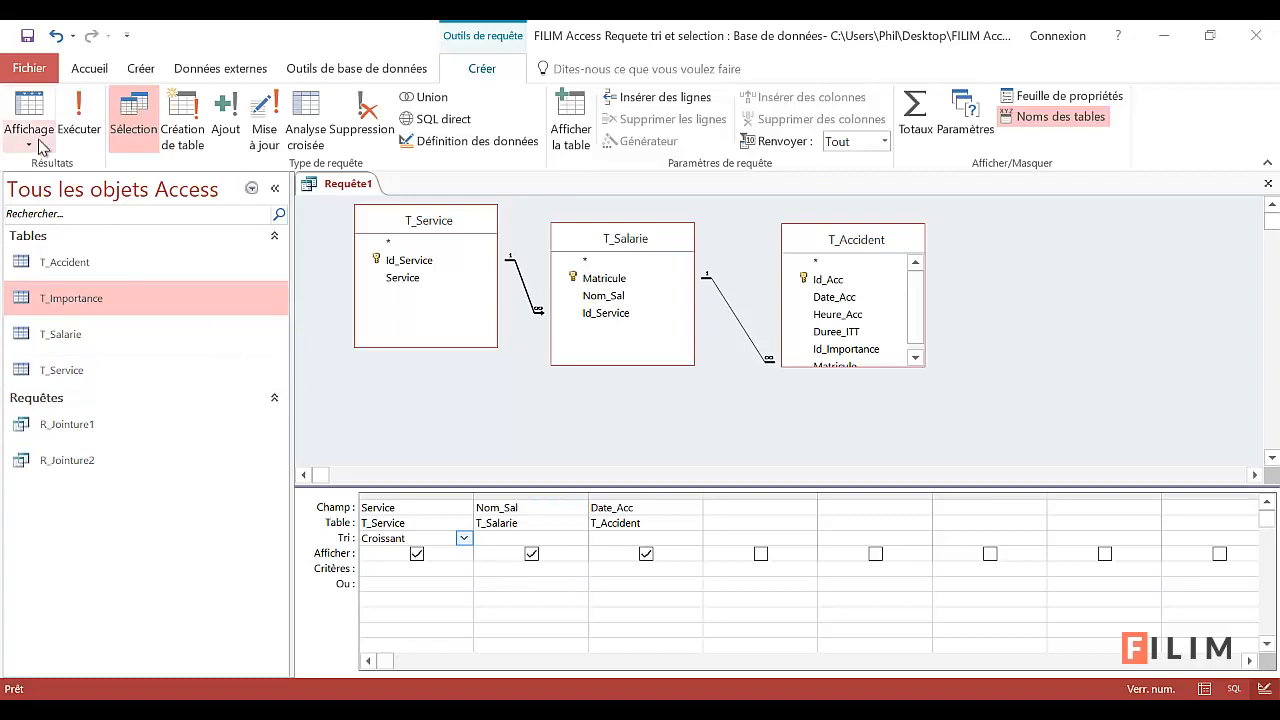
left_click(29, 110)
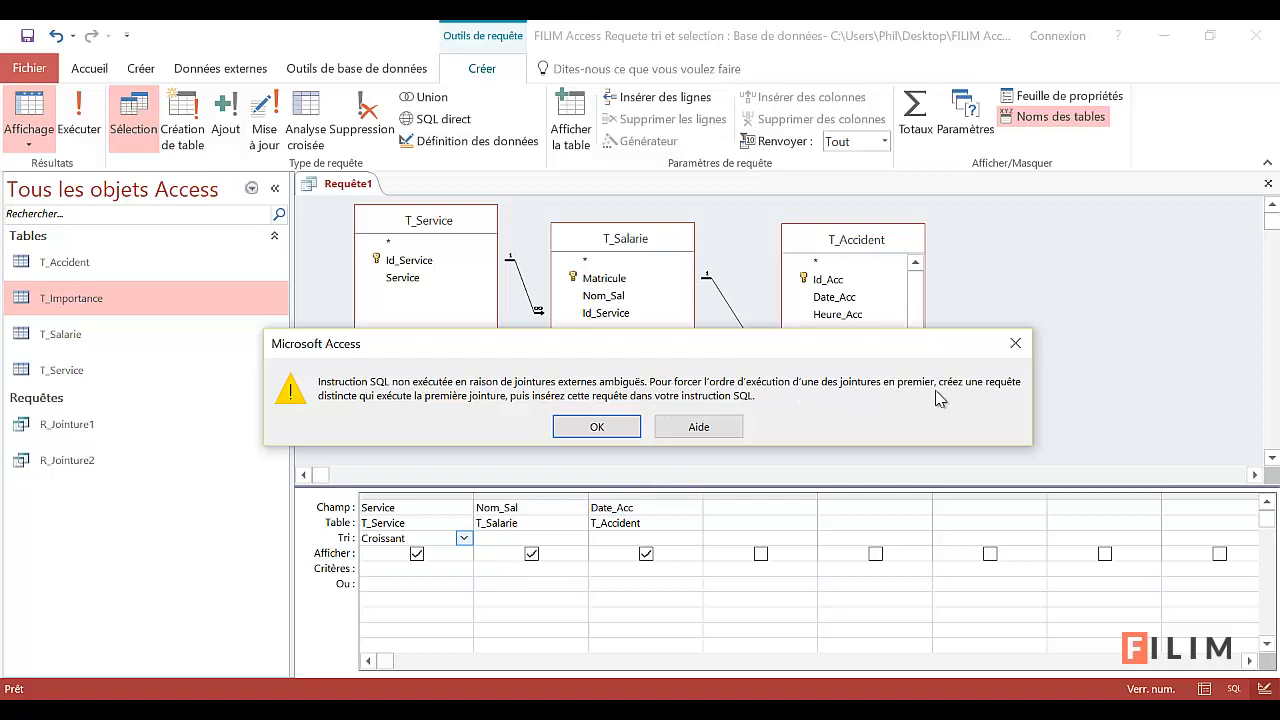
left_click(598, 427)
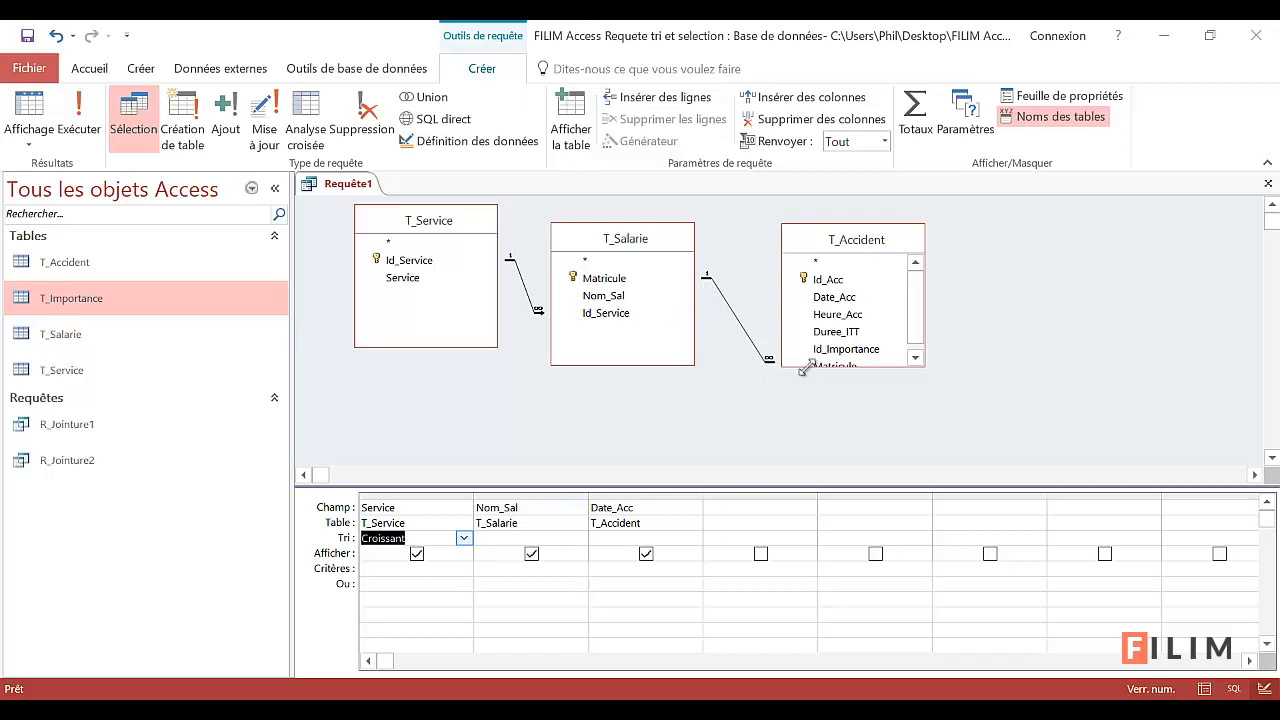
Step: Enlarge T_Accident to show all its fields and set the T_Salarie–T_Accident join to include all T_Salarie records
left_click_drag(808, 366, 801, 428)
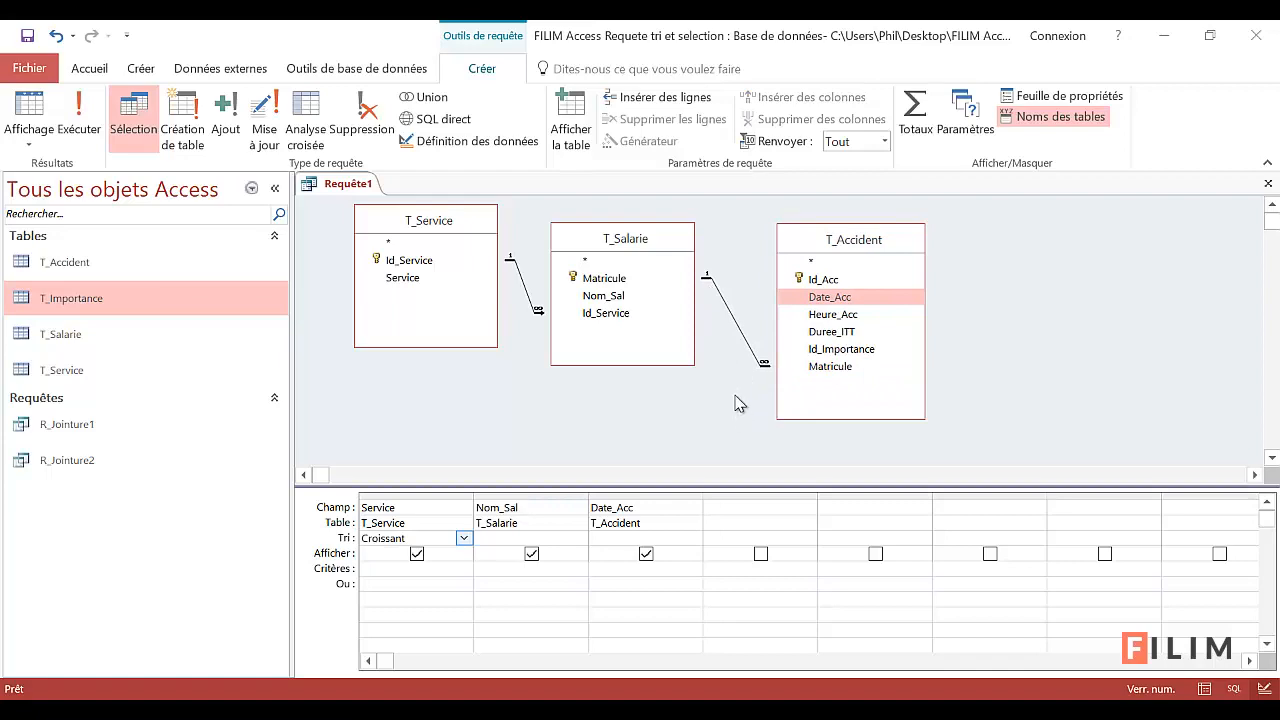
left_click(736, 326)
double_click(736, 326)
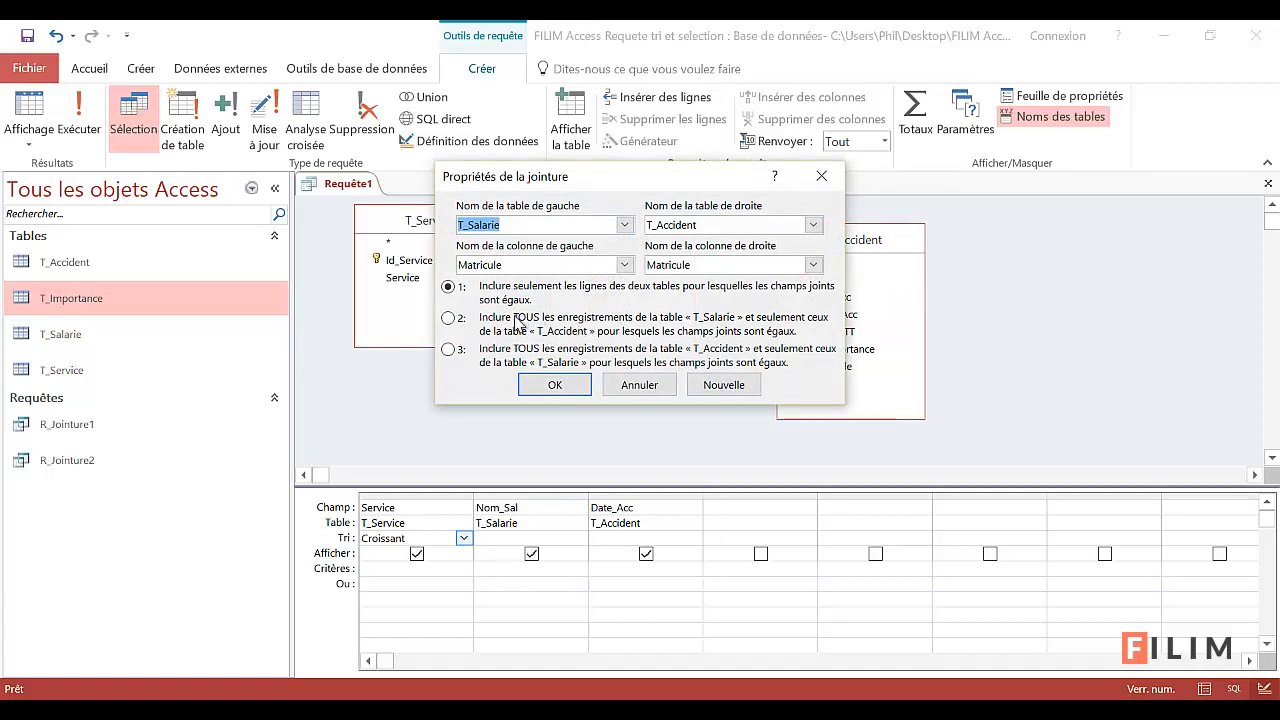
left_click(449, 318)
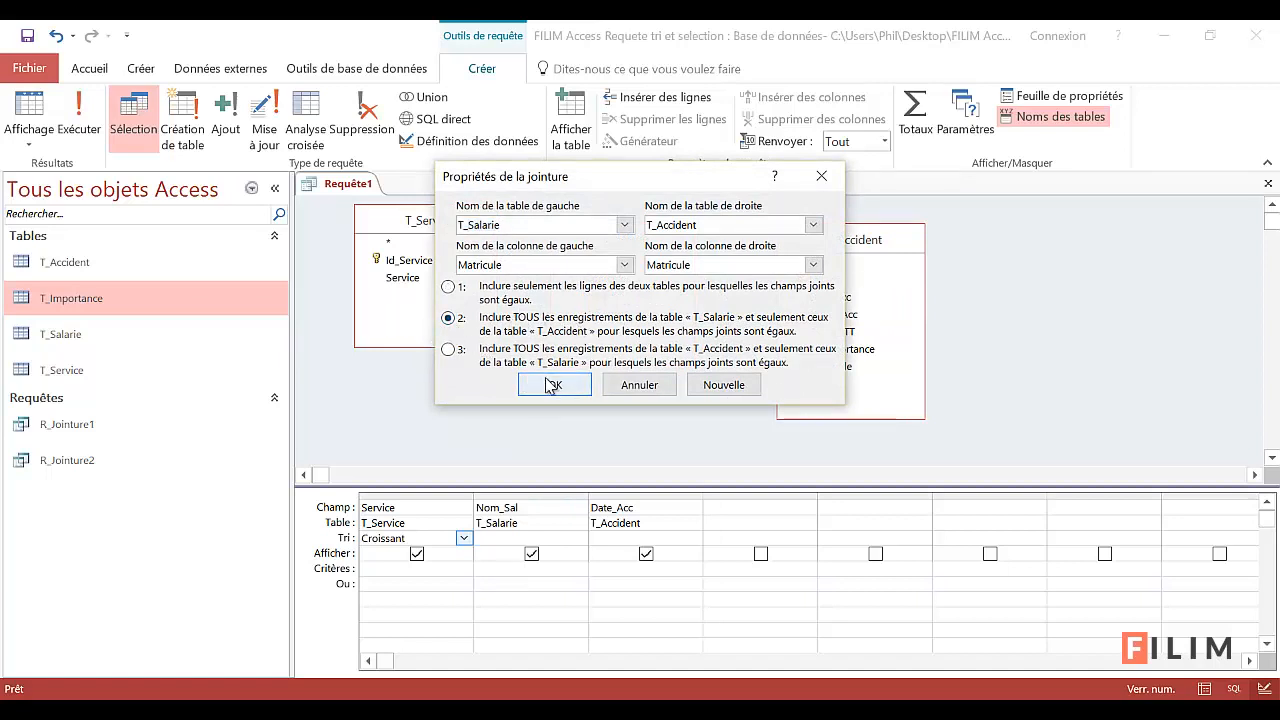
left_click(555, 385)
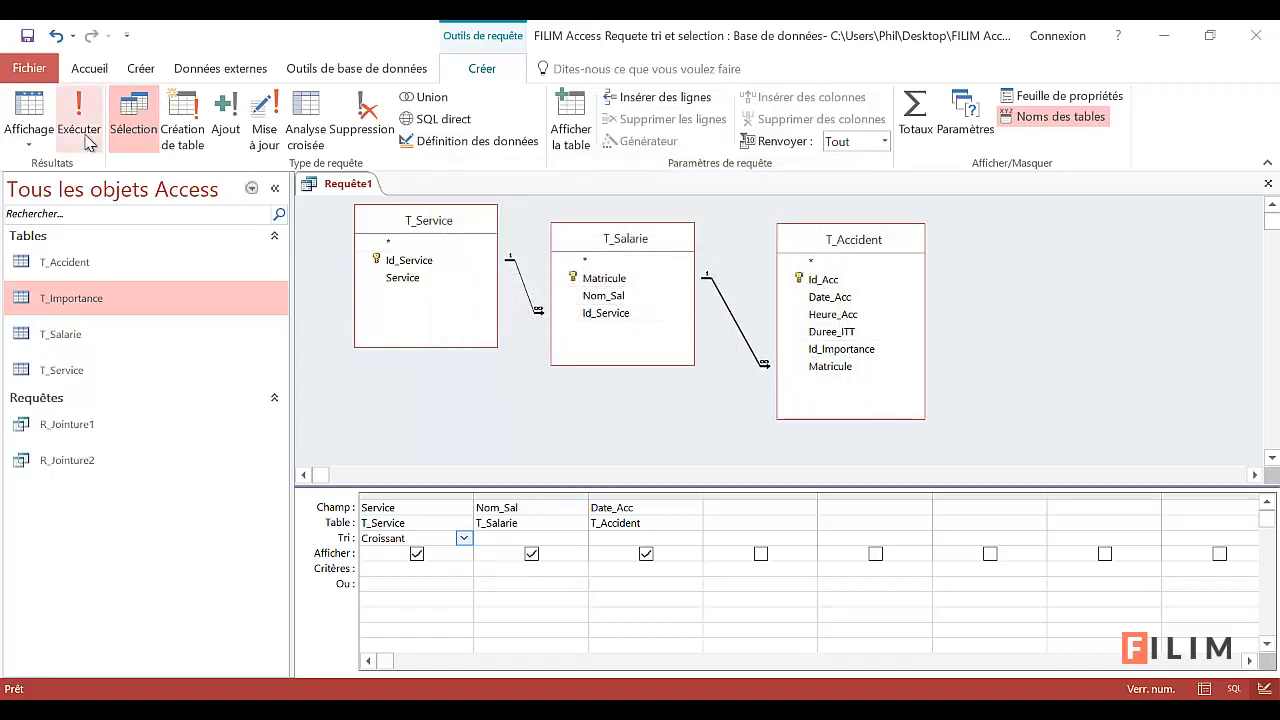
Step: Display the query results, examine the rows without an accident date and the Relation Client row, and return to the query design
left_click(42, 110)
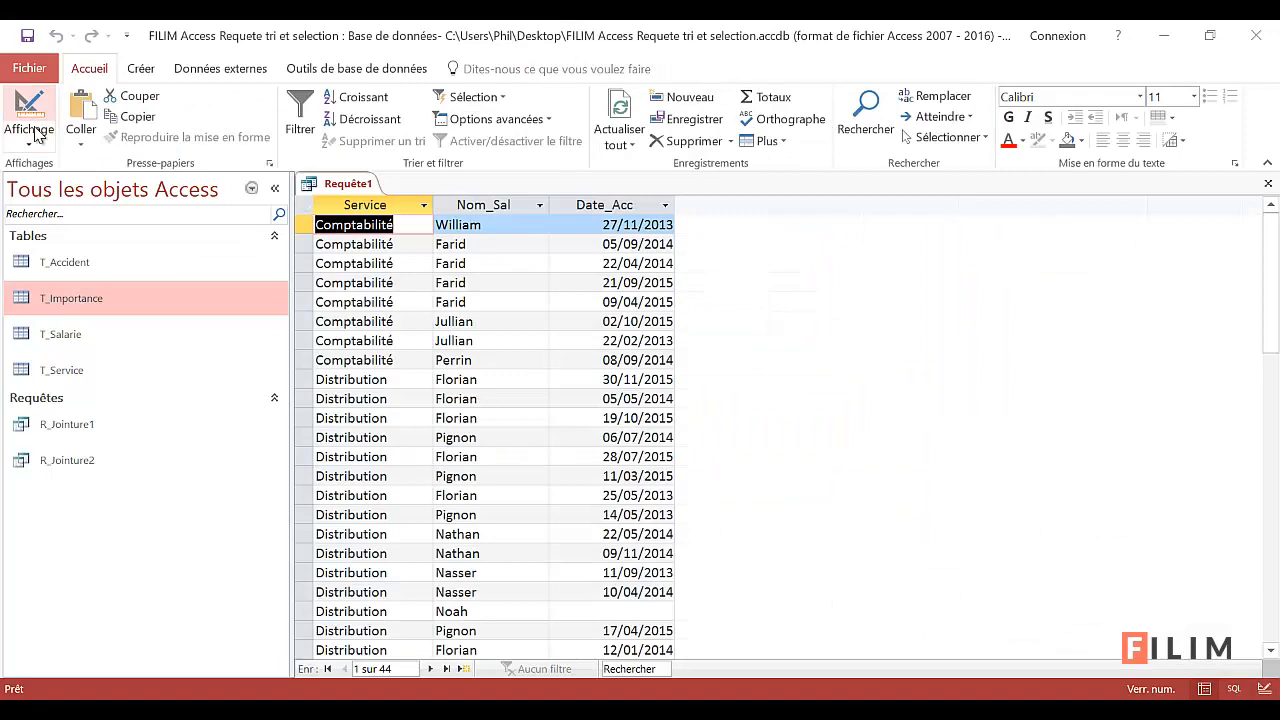
left_click(516, 400)
scroll(519, 408, "down", 1)
scroll(519, 408, "down", 3)
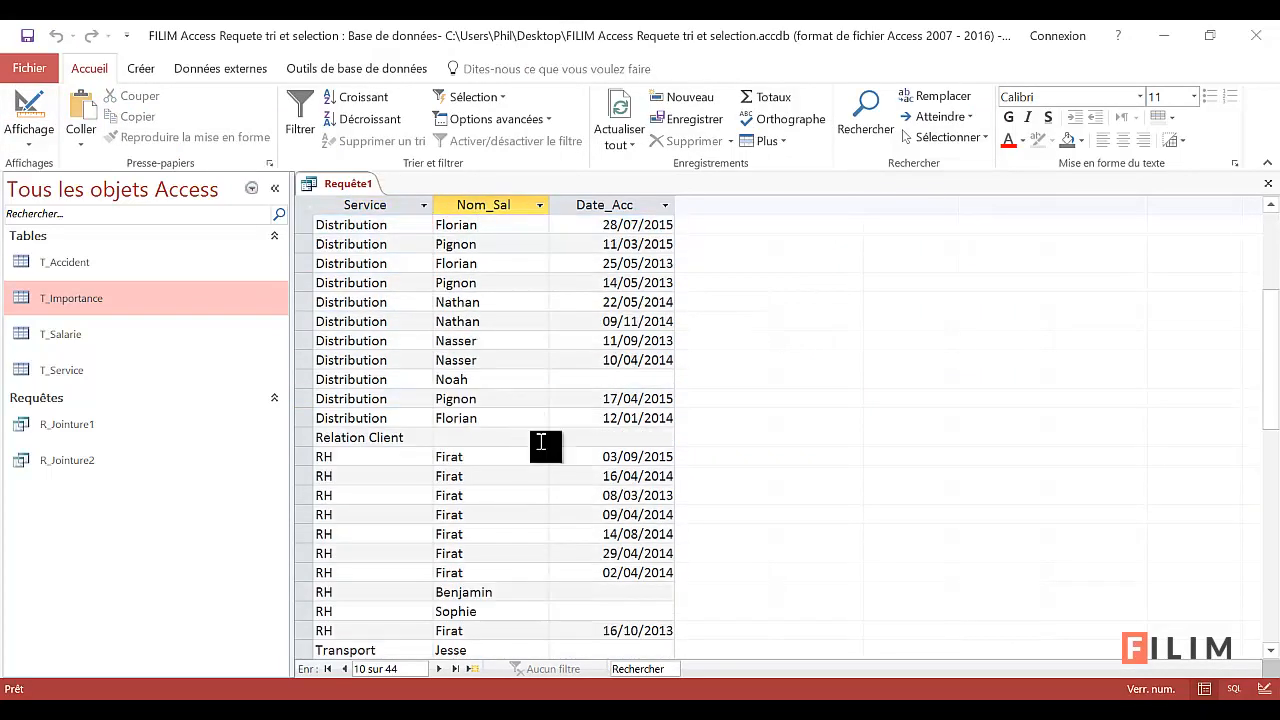
left_click(506, 379)
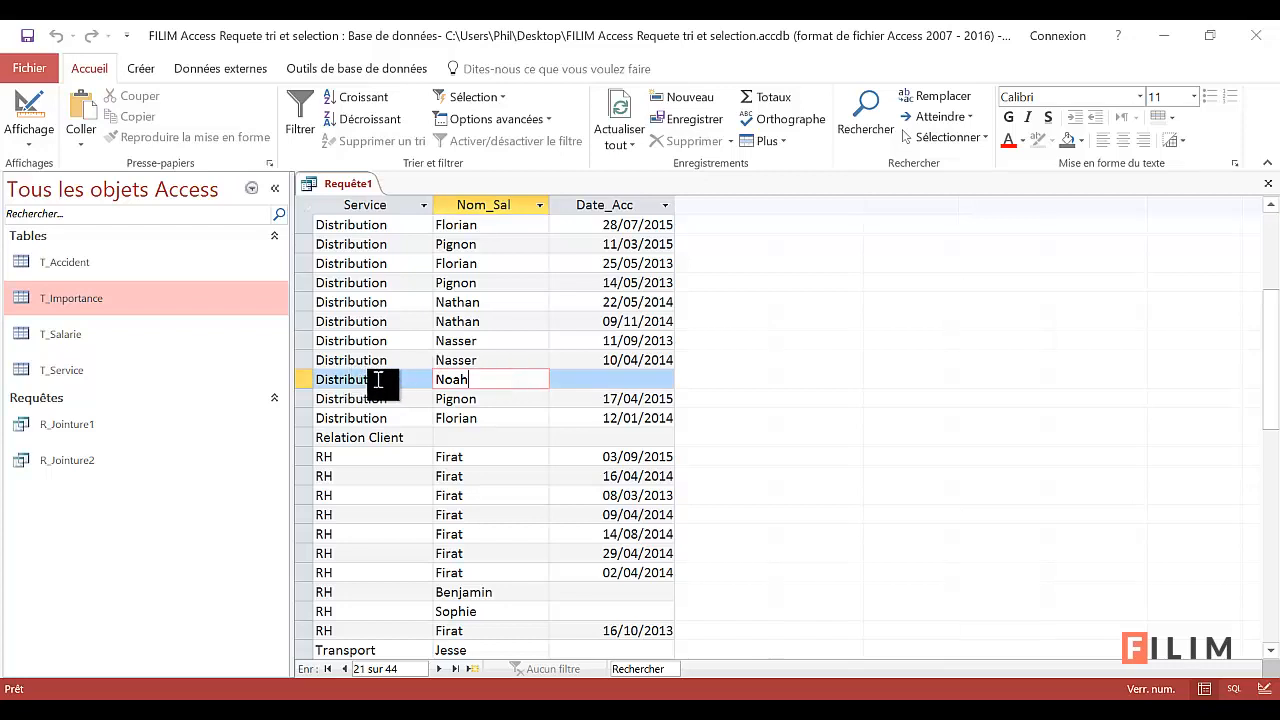
left_click(503, 362)
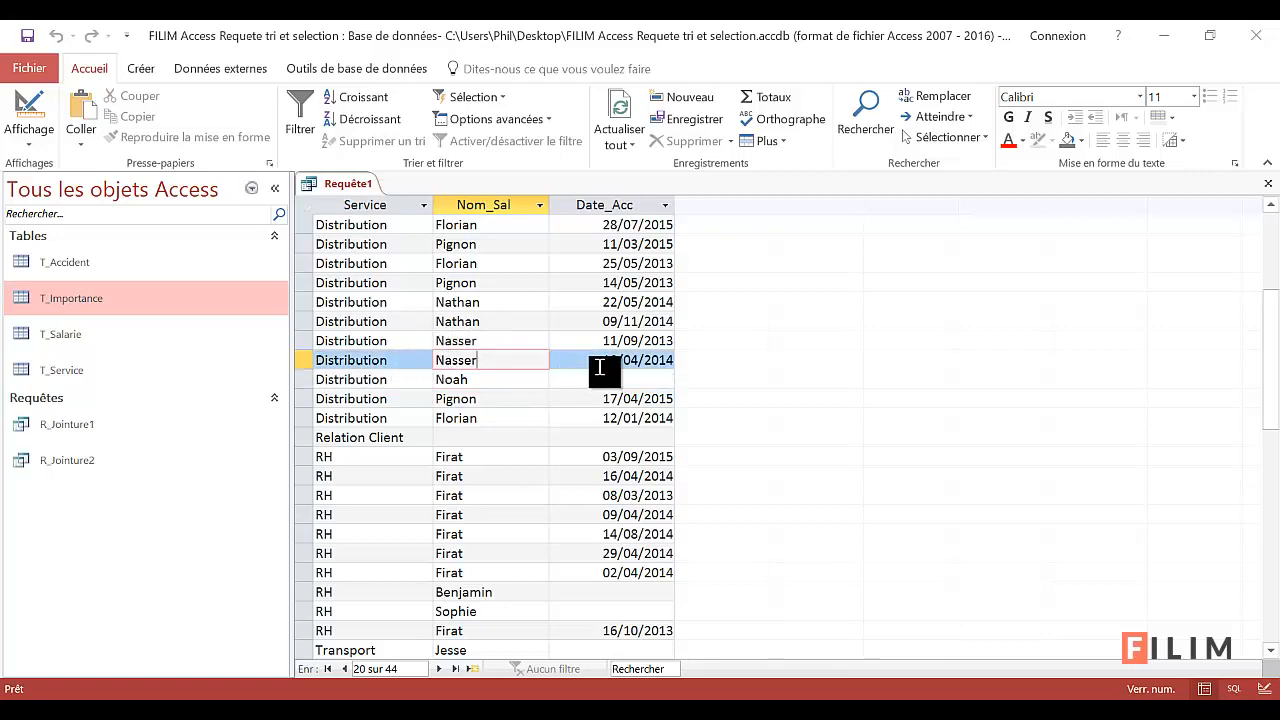
scroll(428, 372, "down", 4)
scroll(433, 374, "down", 1)
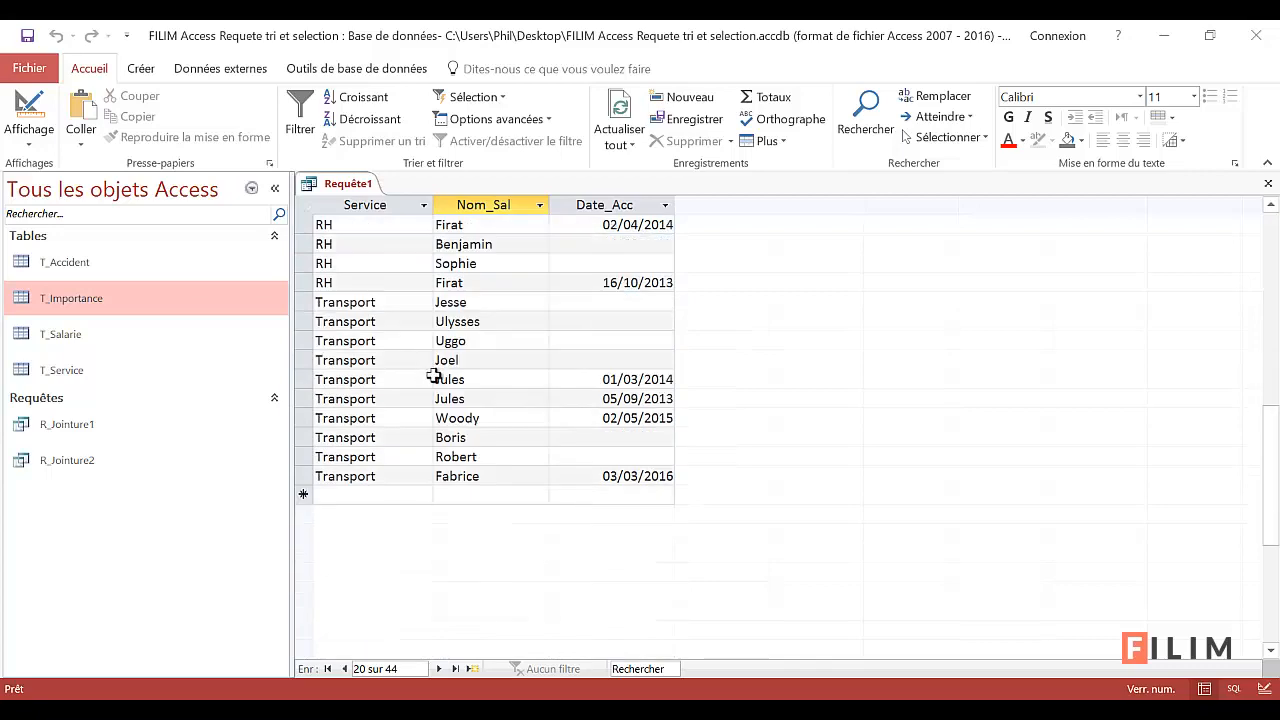
scroll(450, 400, "up", 2)
scroll(455, 402, "up", 7)
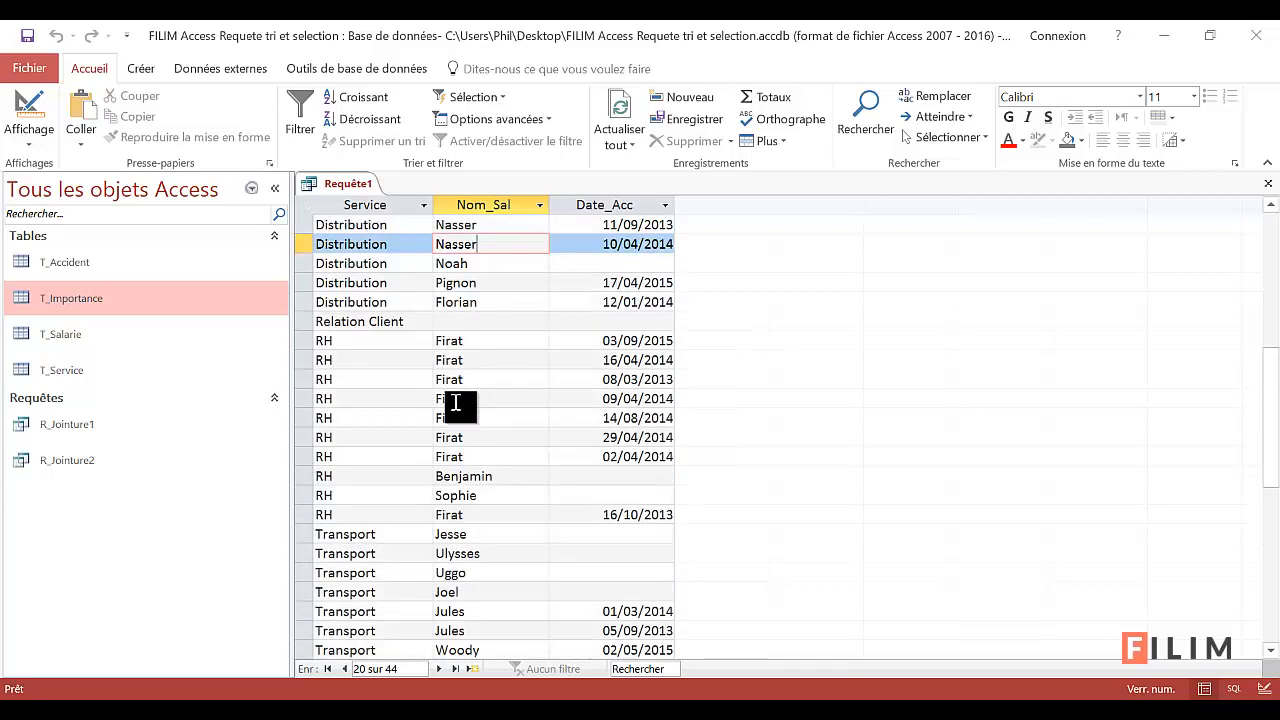
scroll(457, 402, "down", 4)
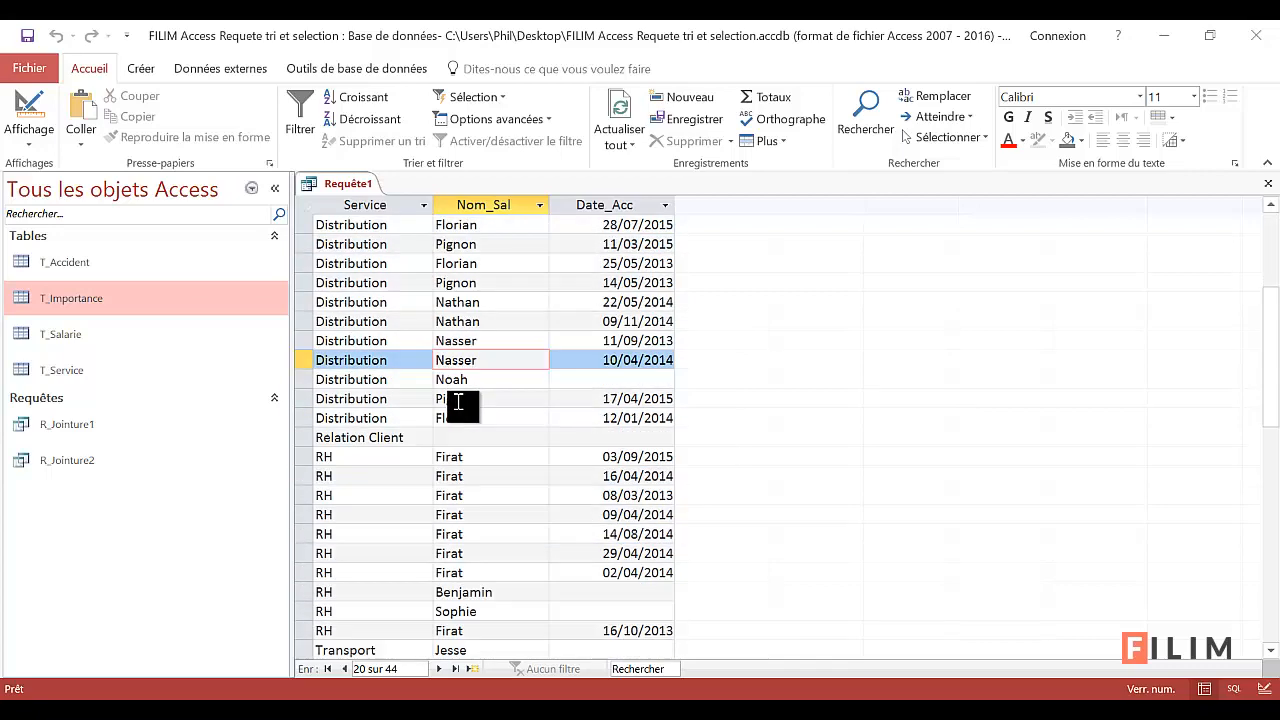
left_click(501, 437)
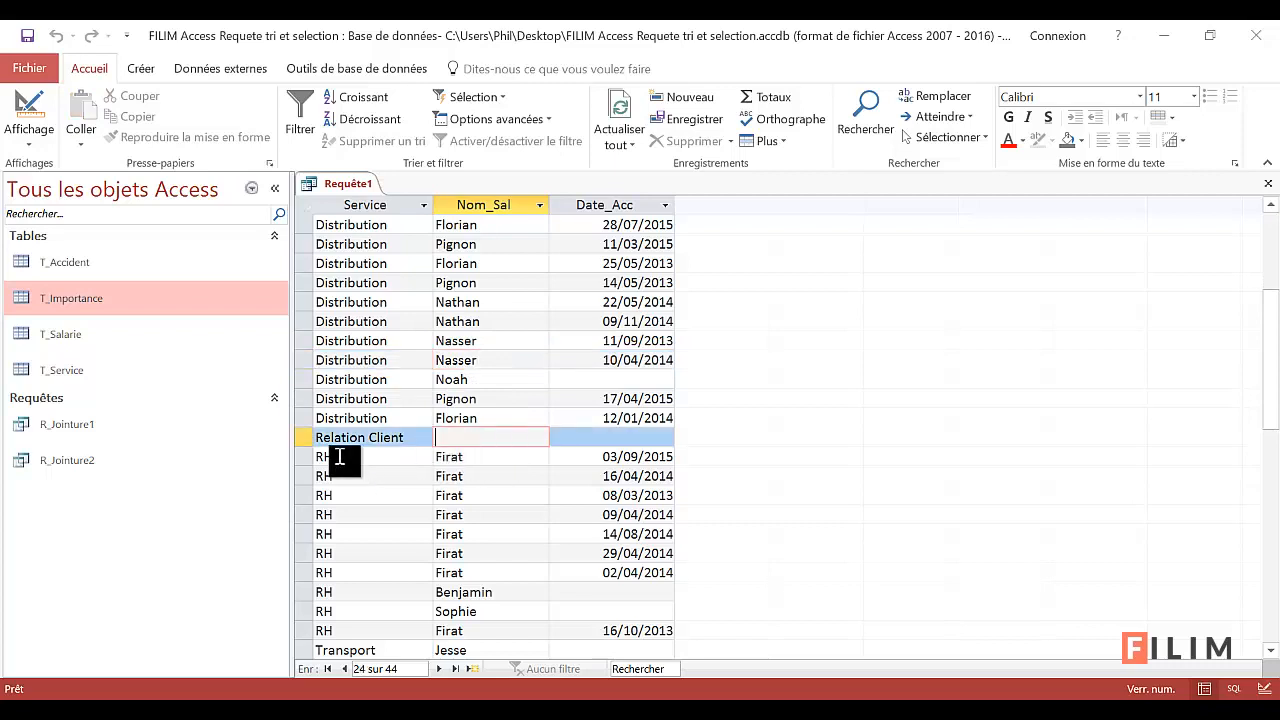
left_click(304, 437)
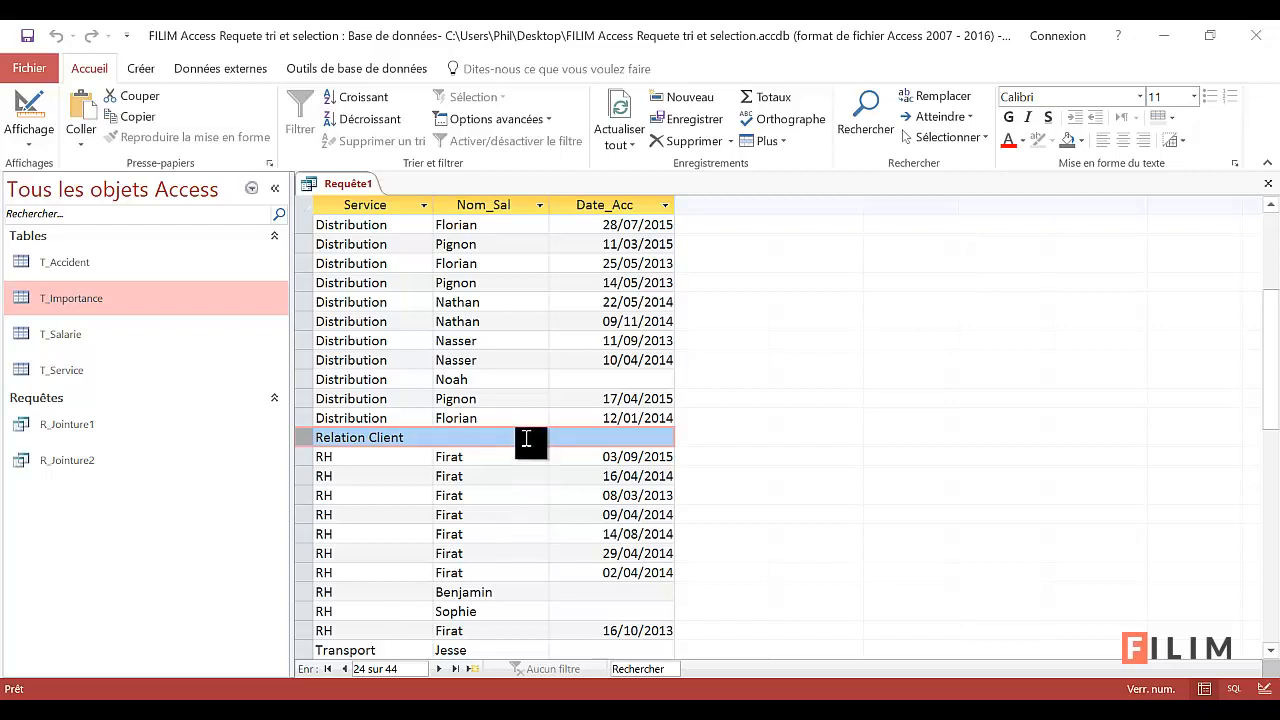
left_click(29, 112)
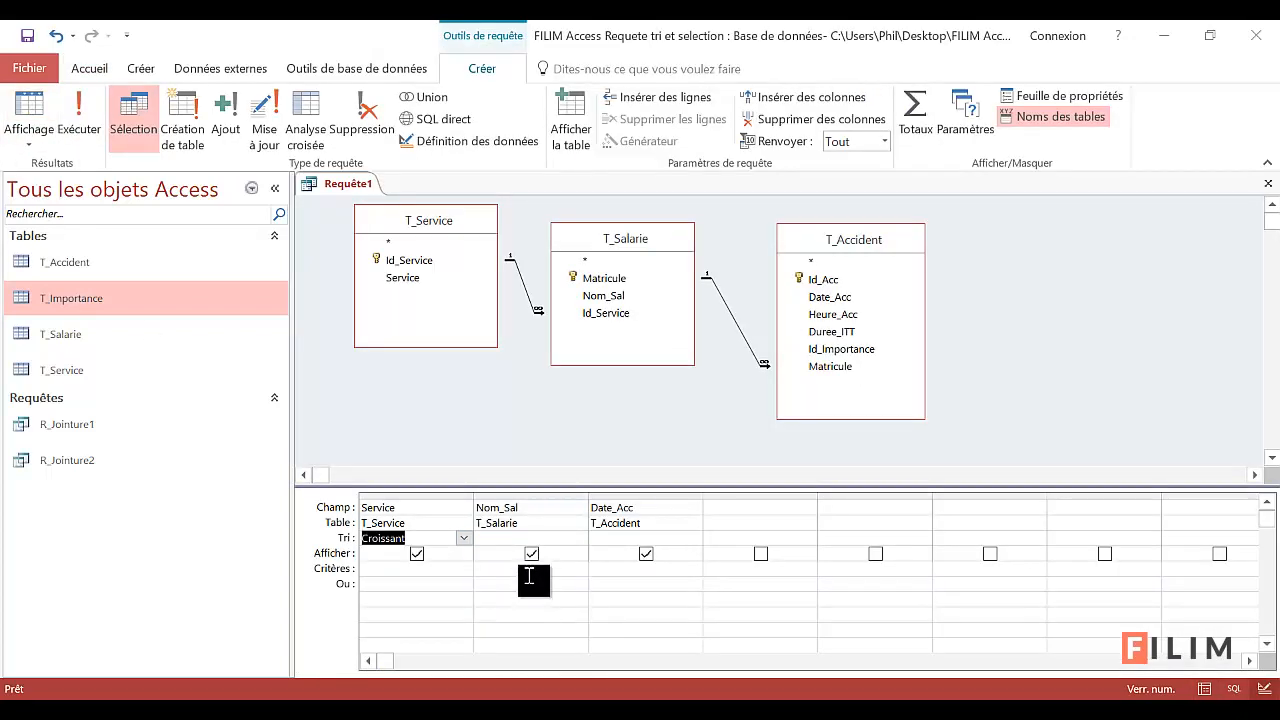
Step: Restrict Nom_Sal to null values with the criterion Est Null, check the query results and return to the query design
left_click(529, 568)
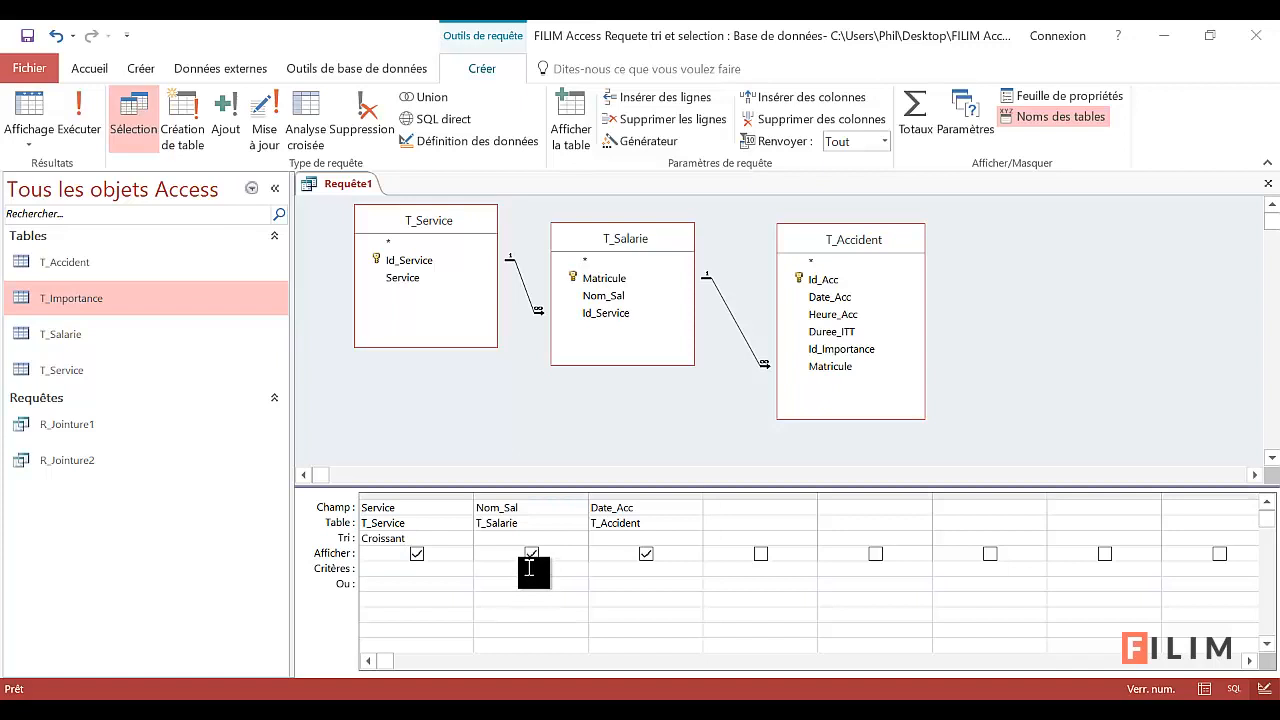
type("null")
key("Return")
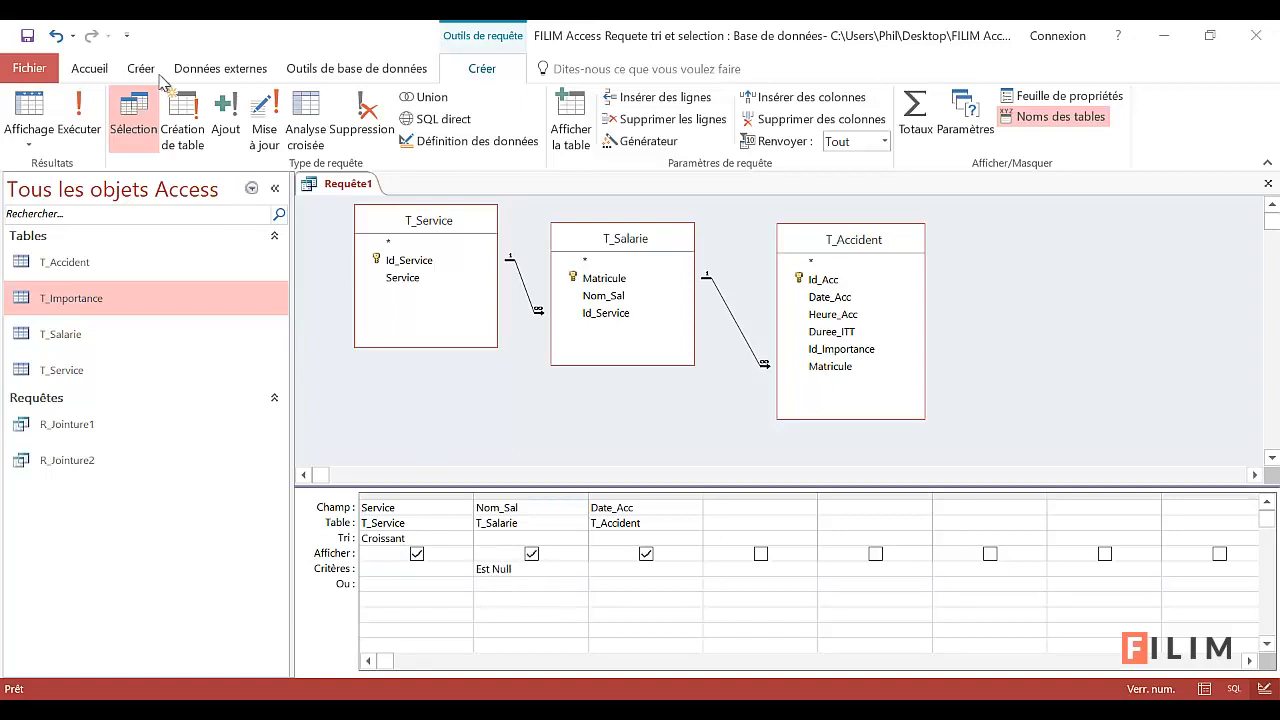
left_click(29, 112)
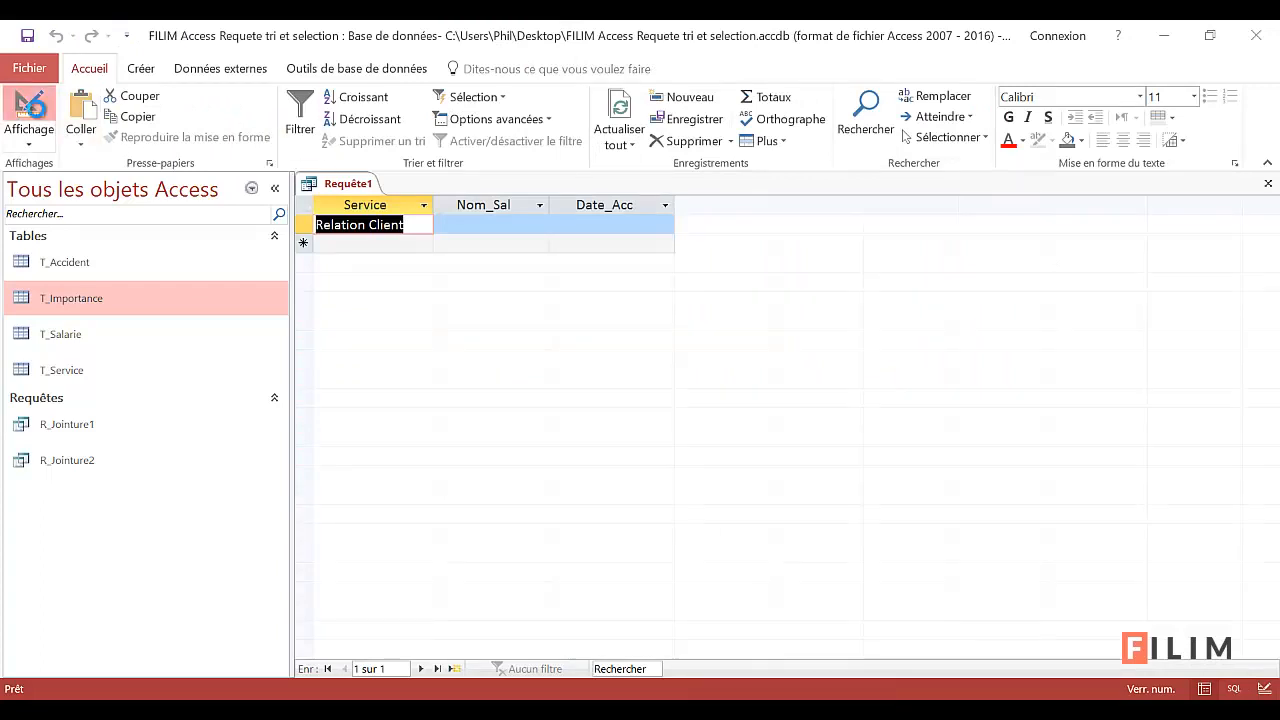
left_click(28, 115)
Step: Save the query as R_Jointure3
key("ctrl+s")
type("R_Jointure3")
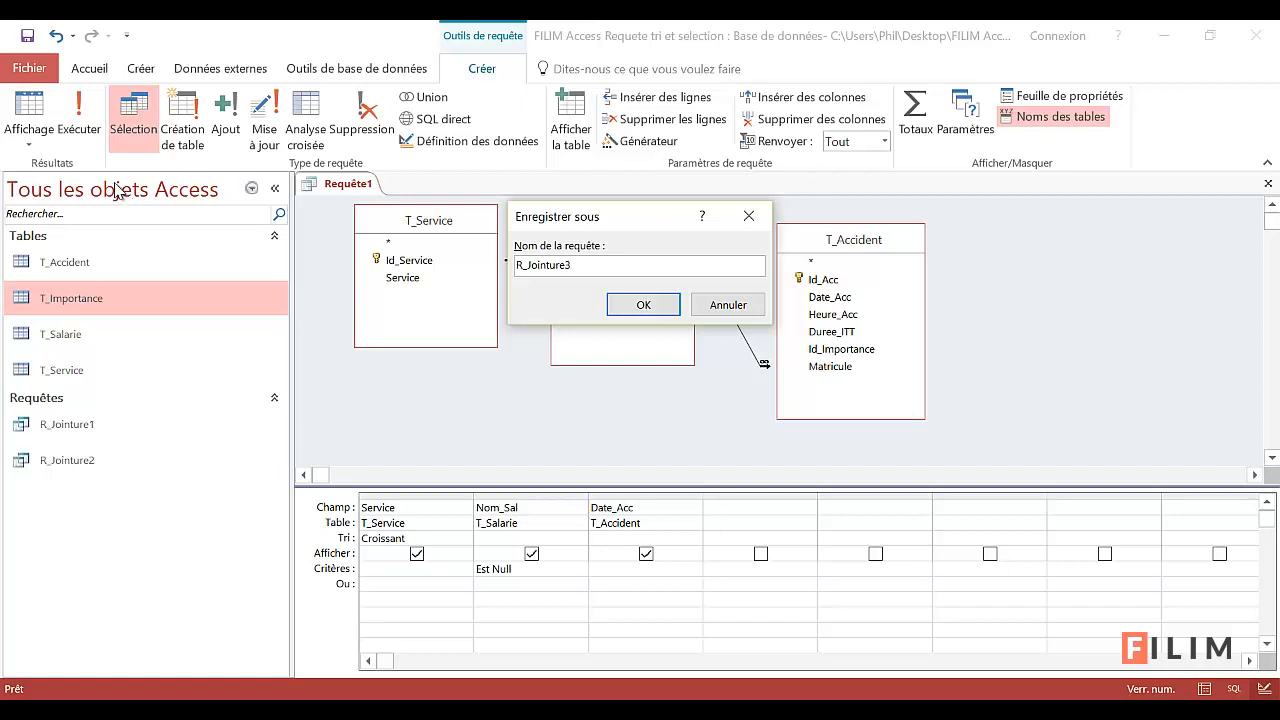
left_click(634, 300)
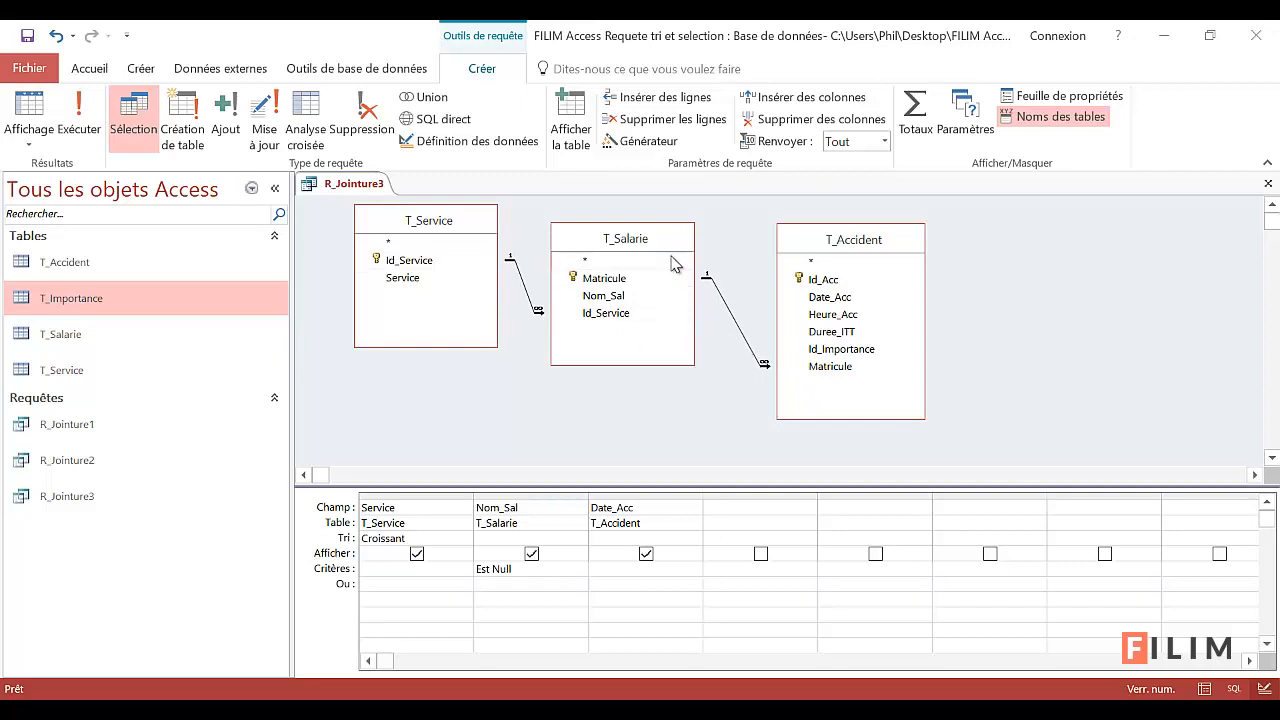
Step: Rearrange the query's tables by moving T_Salarie and T_Accident farther from T_Service and shifting T_Service slightly down
left_click_drag(615, 236, 698, 238)
left_click_drag(799, 248, 925, 245)
left_click_drag(734, 254, 834, 246)
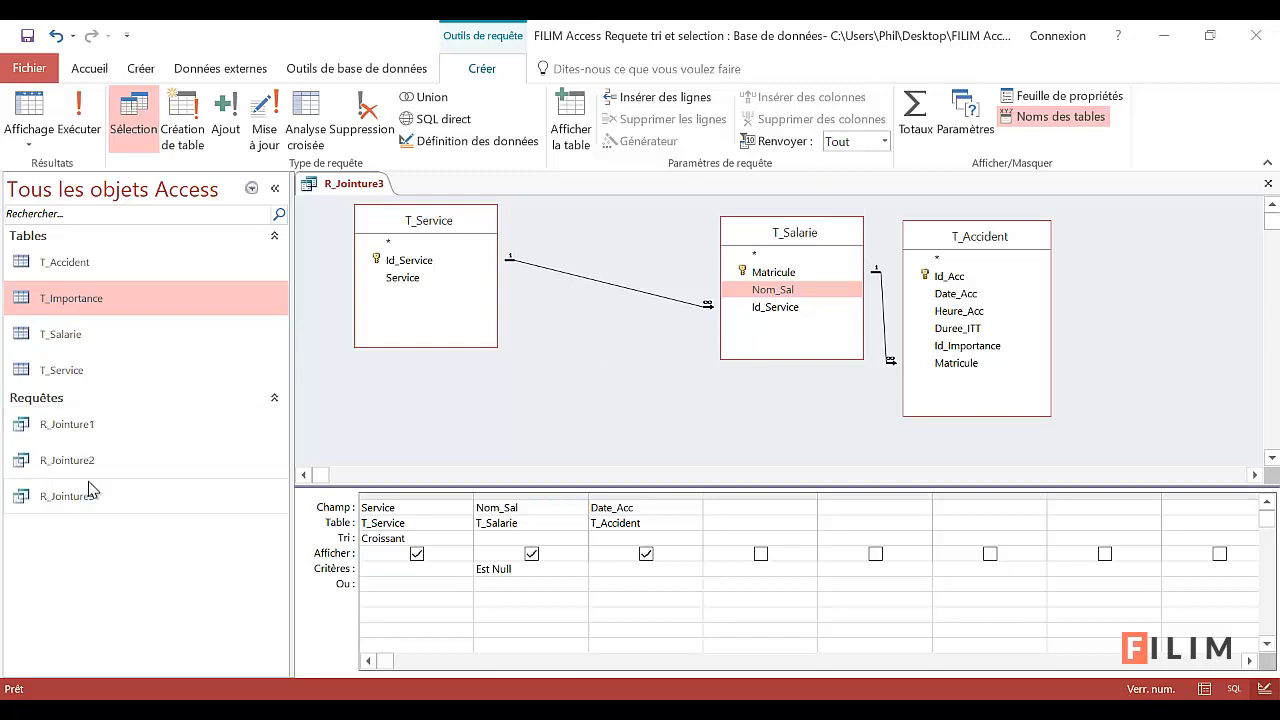
left_click(458, 228)
left_click_drag(458, 228, 456, 251)
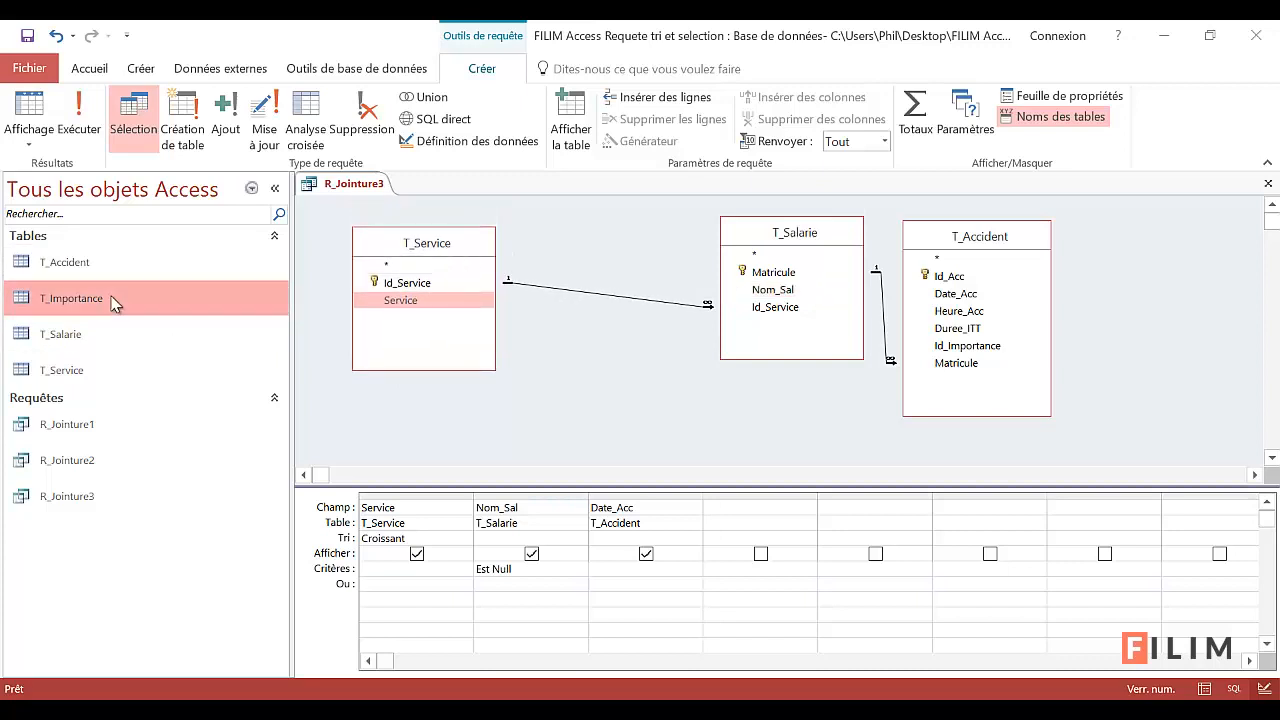